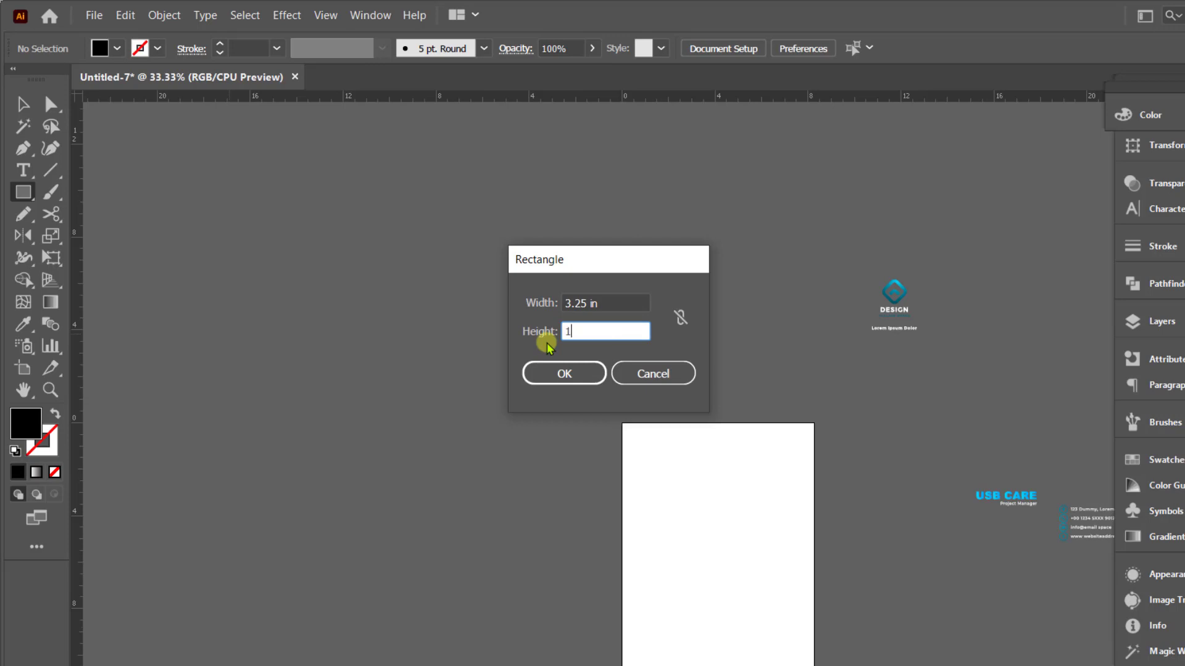
# Create a rectangle 3.25 in wide and 1.95 in high on the empty pasteboard.
pyautogui.write('5')
pyautogui.press('Return')
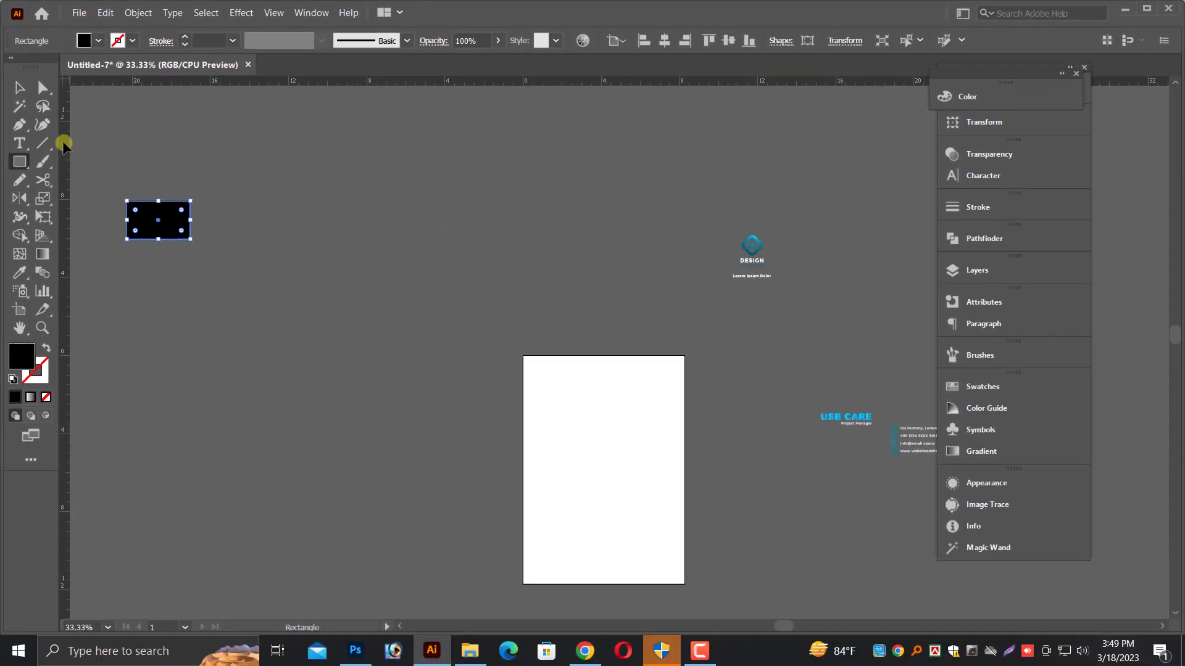
pyautogui.click(505, 333)
pyautogui.hotkey('ctrl', 'space')
pyautogui.moveTo(550, 280); pyautogui.dragTo(790, 340)
pyautogui.moveTo(268, 204); pyautogui.dragTo(630, 386)
pyautogui.click(631, 383)
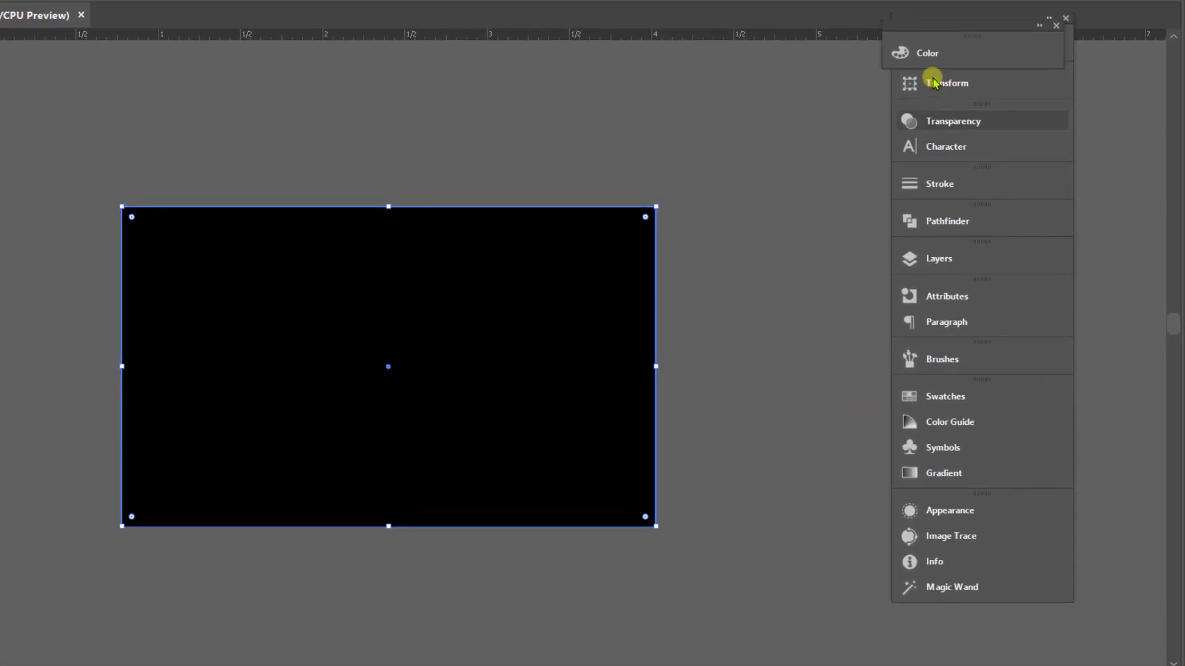
# Fill the rectangle with a linear gradient.
pyautogui.click(930, 70)
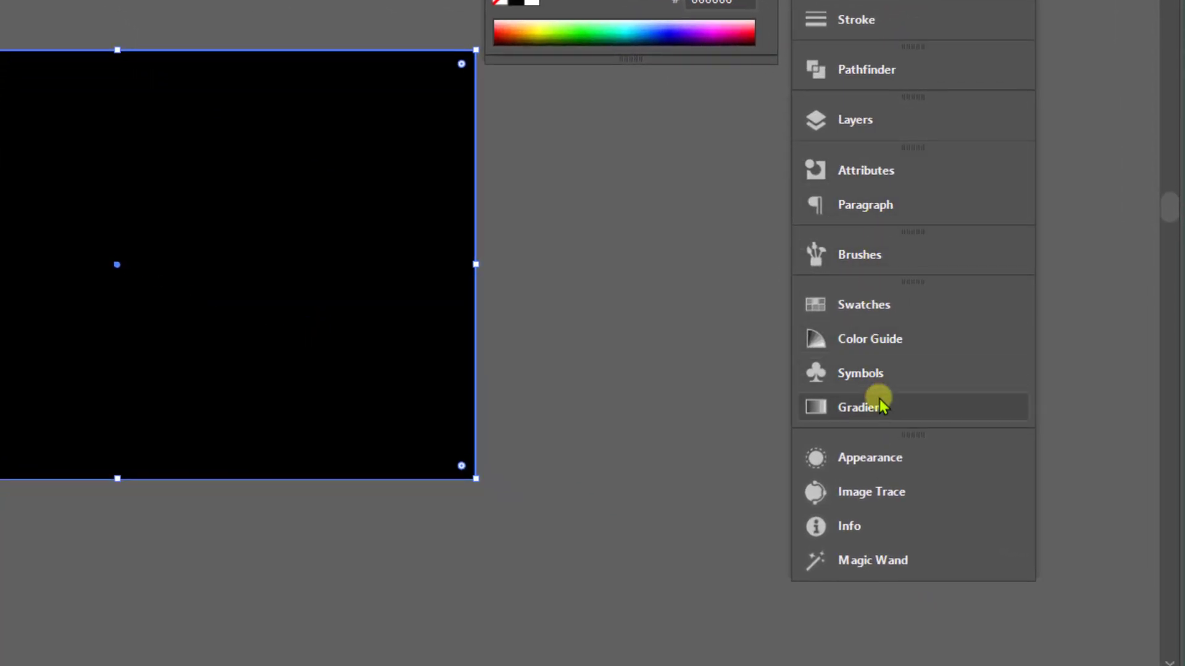
pyautogui.click(821, 402)
pyautogui.click(640, 473)
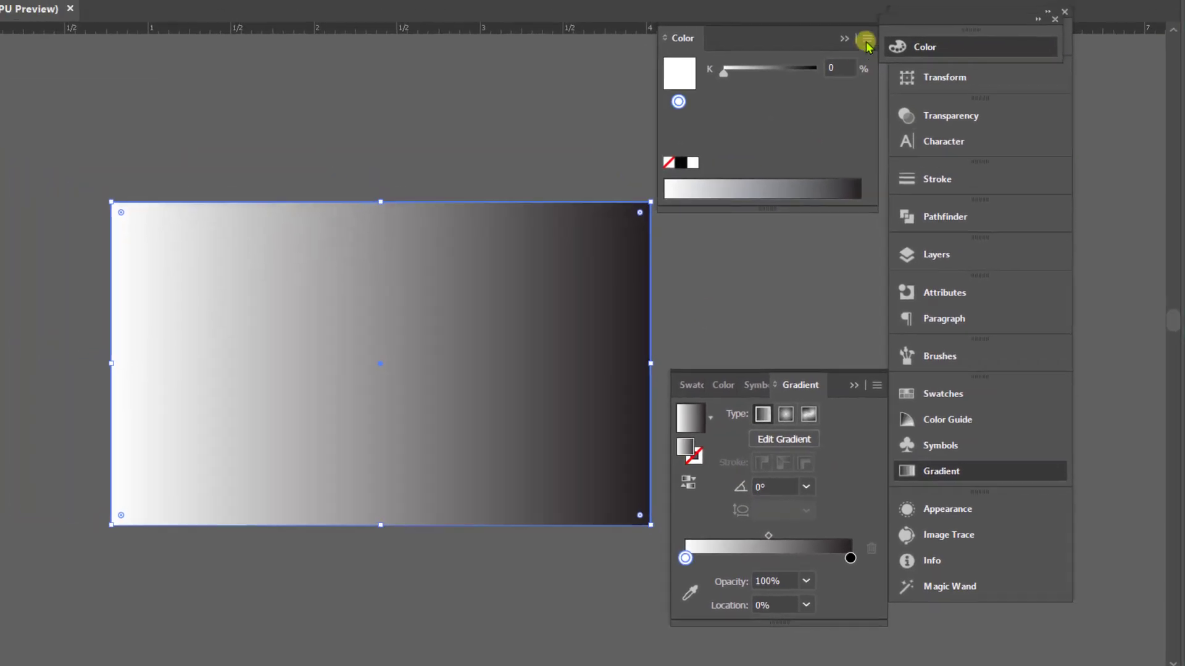
# Switch the gradient's start stop to RGB colour and set it to R 0, G 0, B 0.
pyautogui.click(865, 42)
pyautogui.click(925, 113)
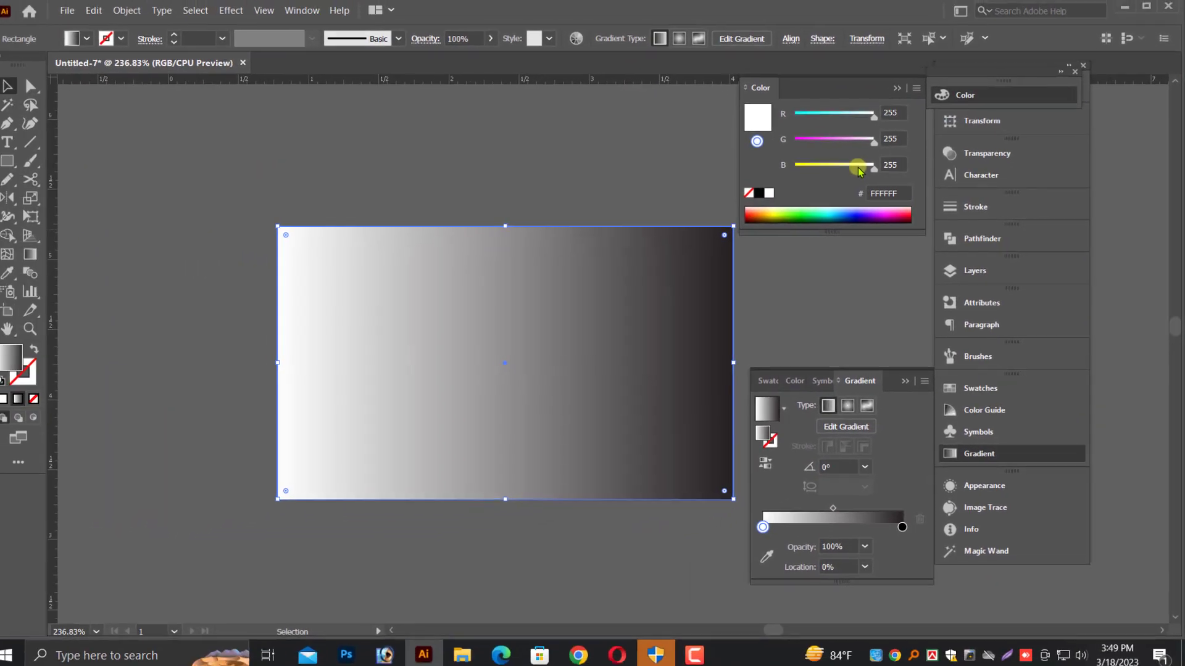
pyautogui.moveTo(843, 163); pyautogui.dragTo(759, 142)
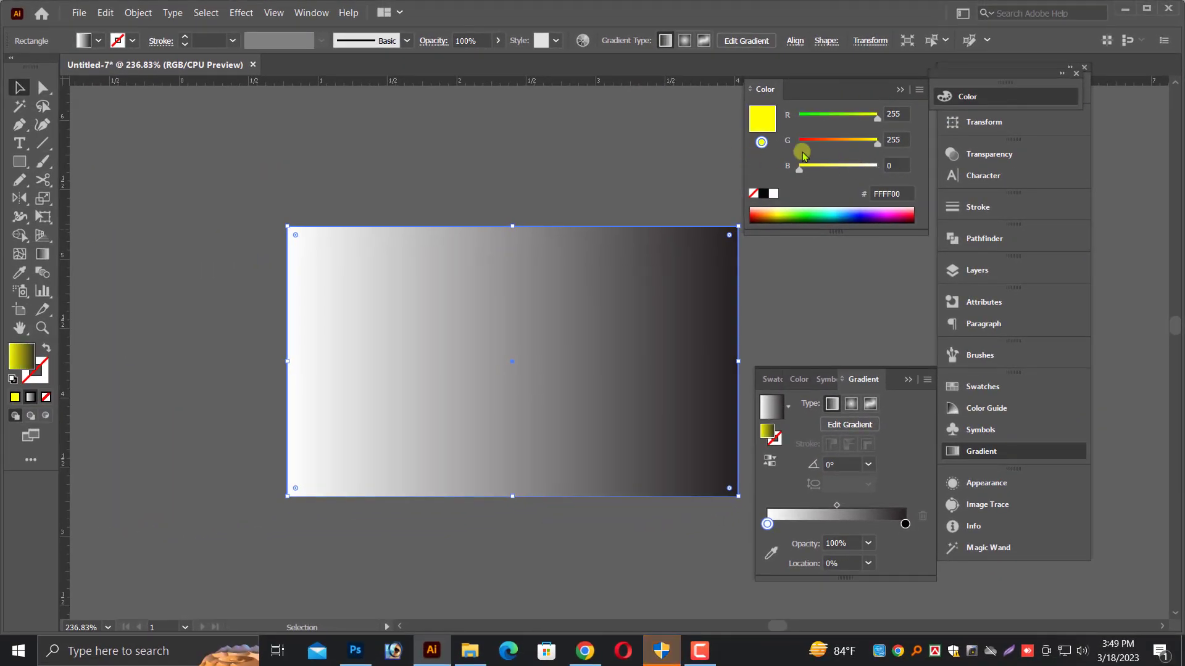
pyautogui.moveTo(843, 134); pyautogui.dragTo(714, 126)
pyautogui.moveTo(842, 106); pyautogui.dragTo(746, 124)
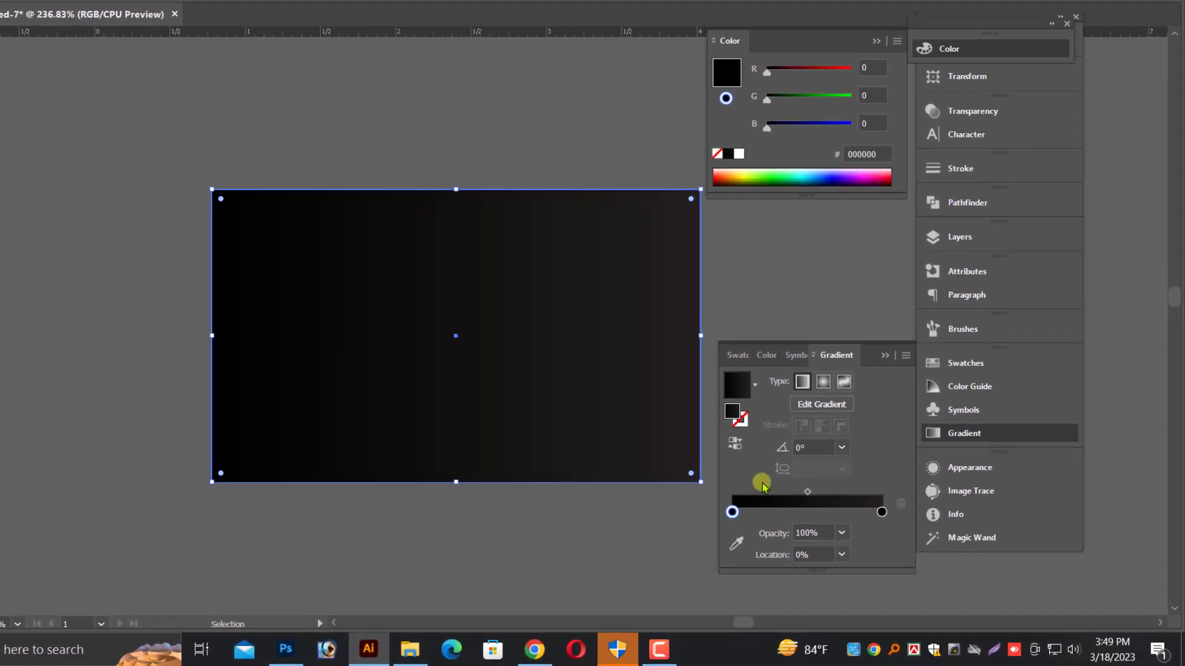
# Set the rectangle's gradient angle to -90°.
pyautogui.click(798, 436)
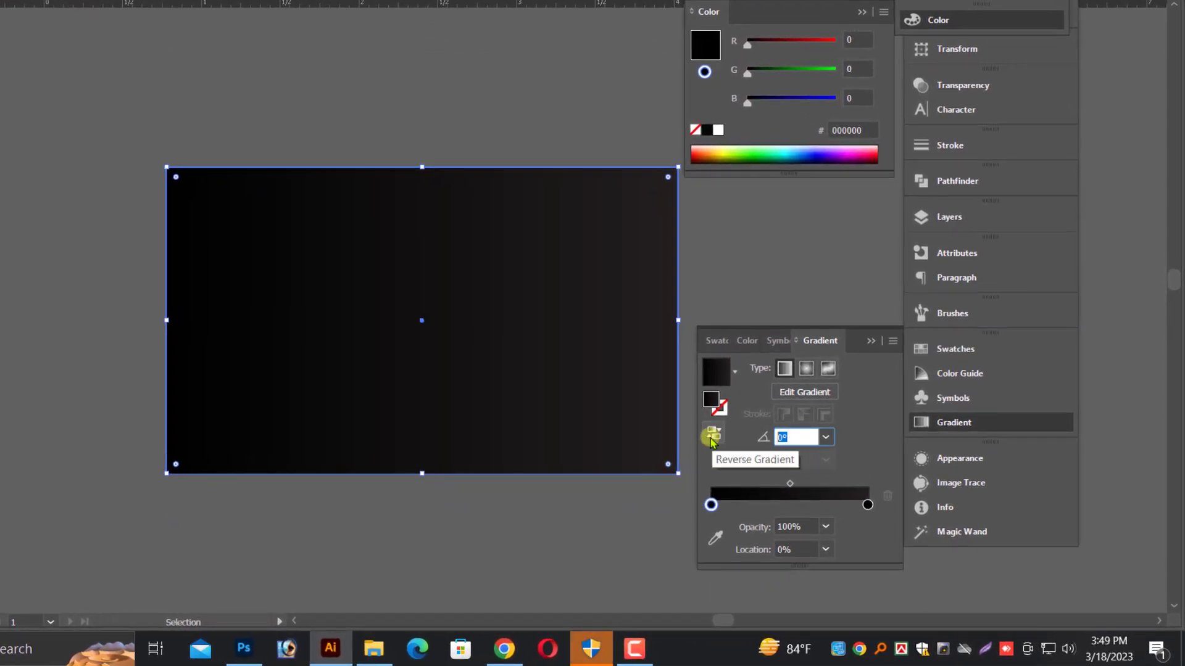
pyautogui.write('-90')
pyautogui.press('Return')
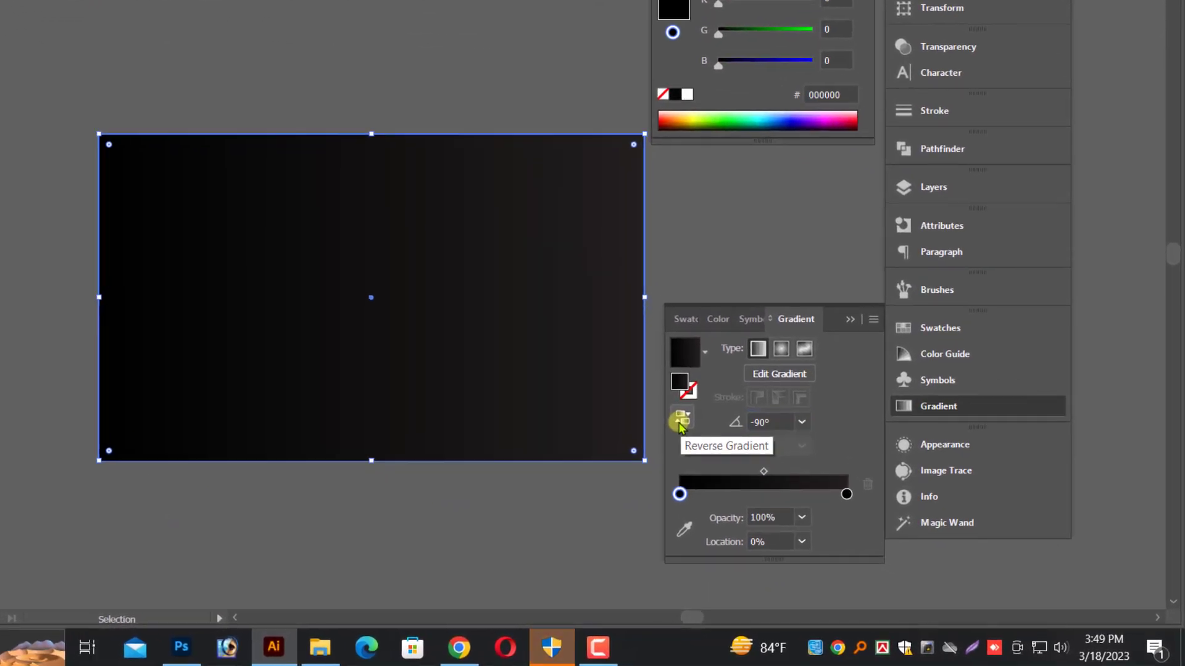
# Switch the gradient's end stop to RGB, set it to R 33, G 33, B 33, and deselect the rectangle.
pyautogui.click(834, 488)
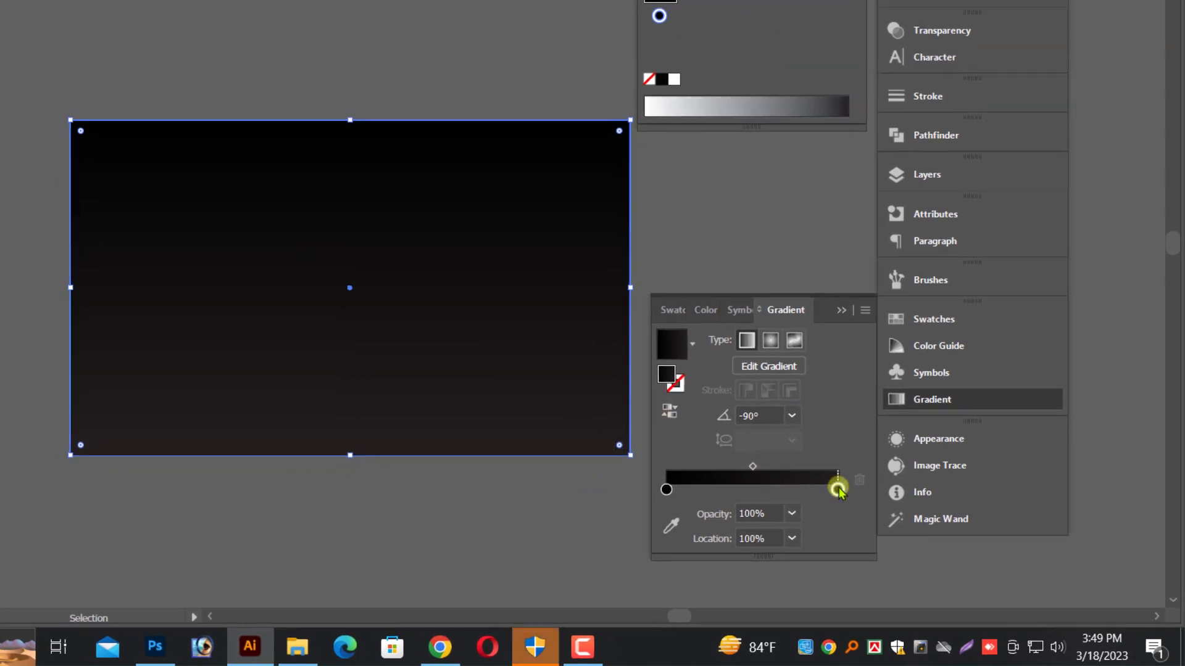
pyautogui.click(915, 83)
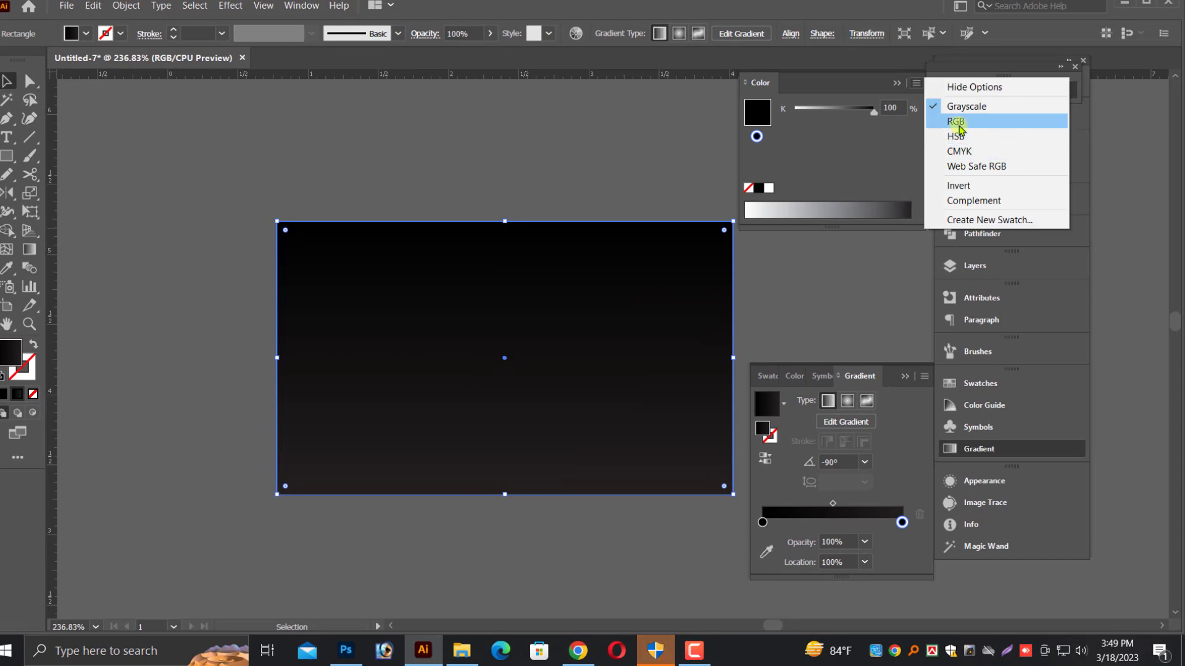
pyautogui.click(955, 121)
pyautogui.write('33')
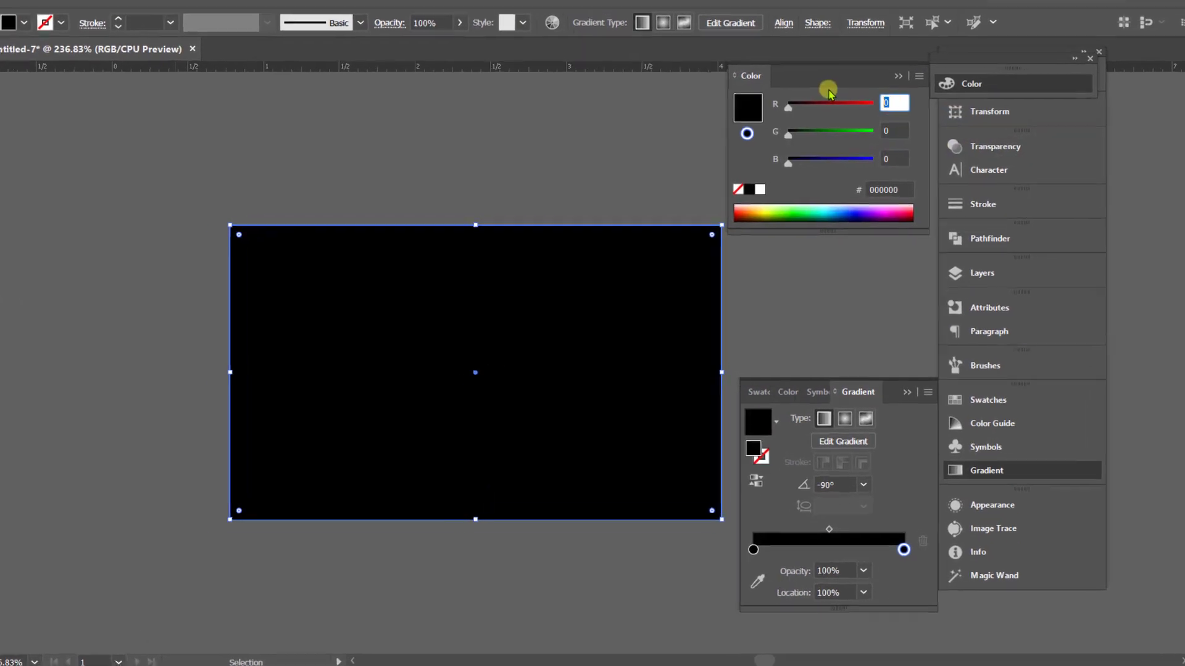
pyautogui.press('Tab')
pyautogui.write('33')
pyautogui.press('Tab')
pyautogui.write('33')
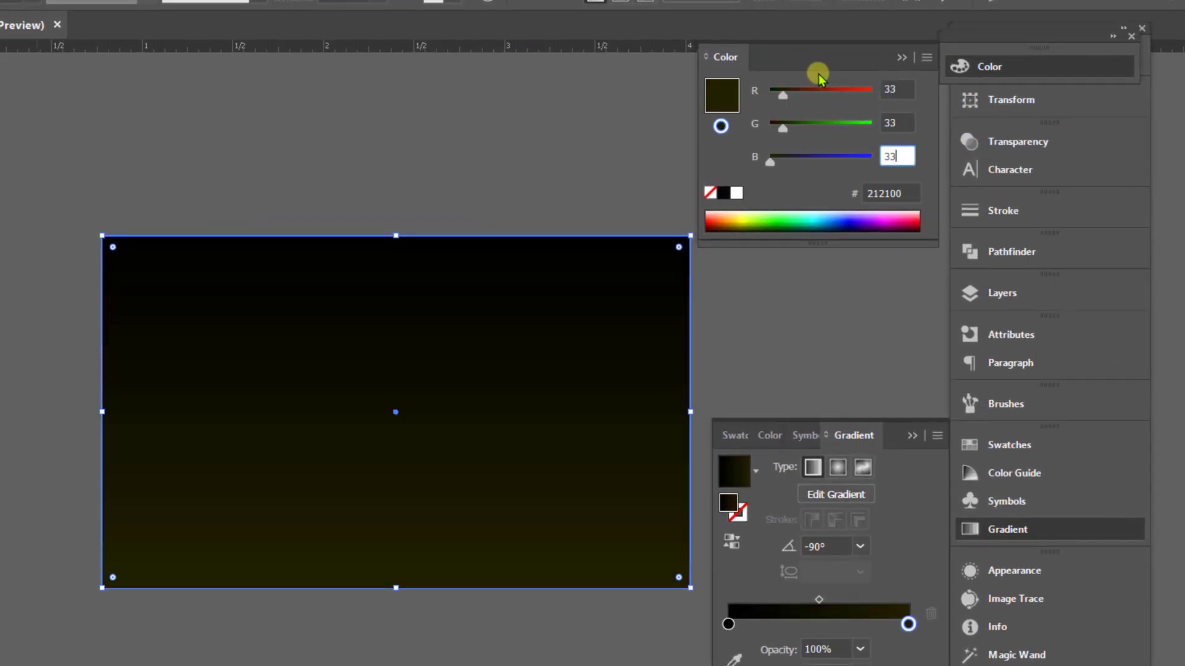
pyautogui.press('Return')
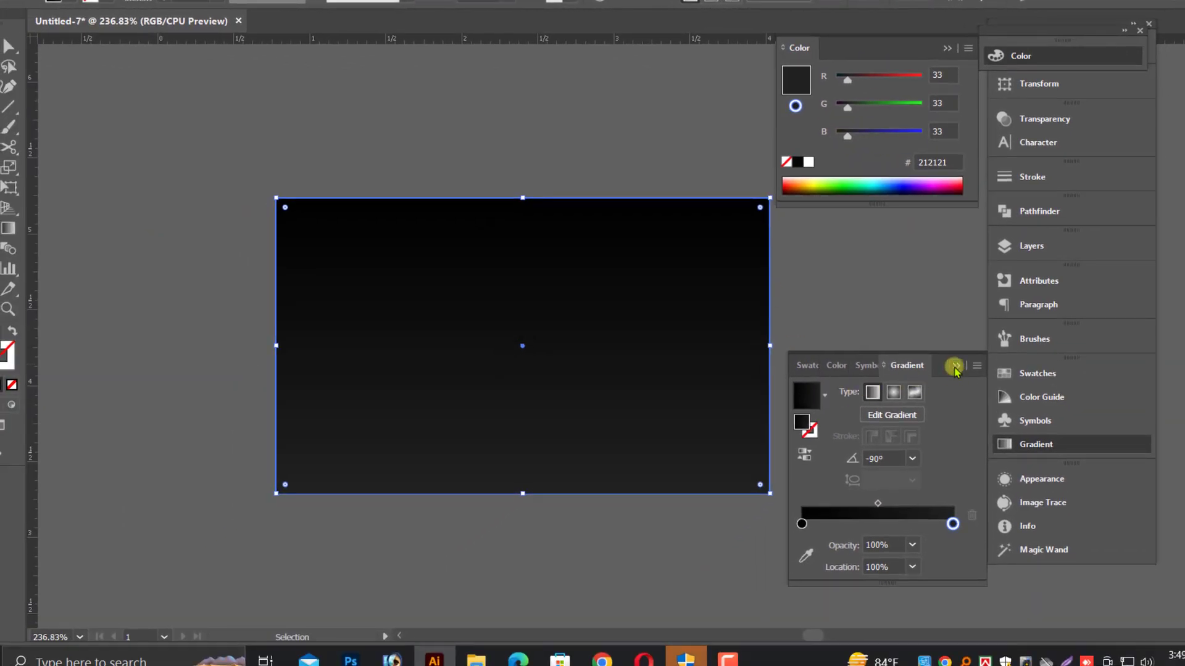
pyautogui.click(955, 367)
pyautogui.click(836, 315)
# Copy the gradient rectangle and paste the duplicate in front of the original.
pyautogui.press('space')
pyautogui.moveTo(734, 387); pyautogui.dragTo(690, 427)
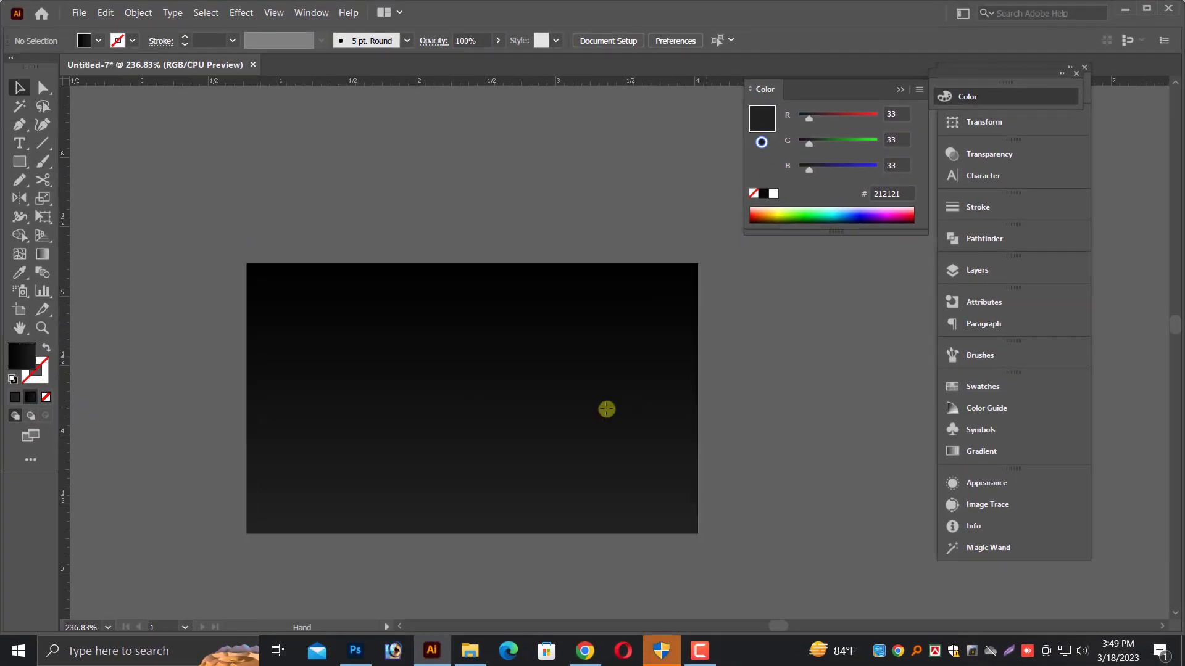
pyautogui.click(608, 410)
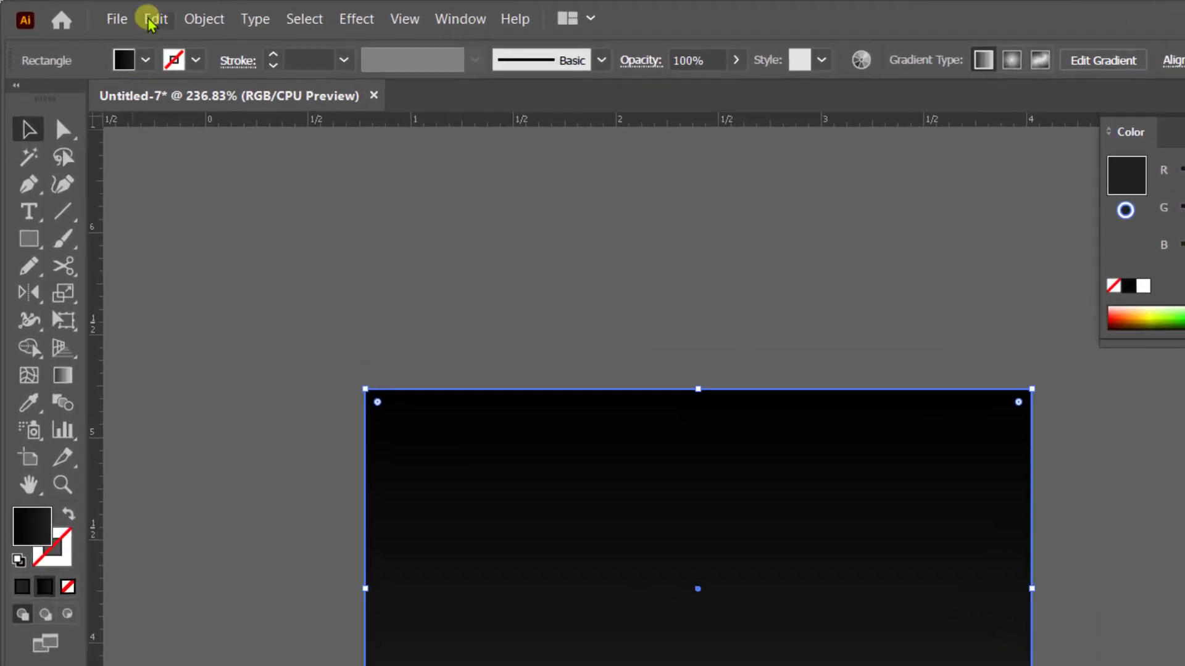
pyautogui.click(106, 12)
pyautogui.click(185, 116)
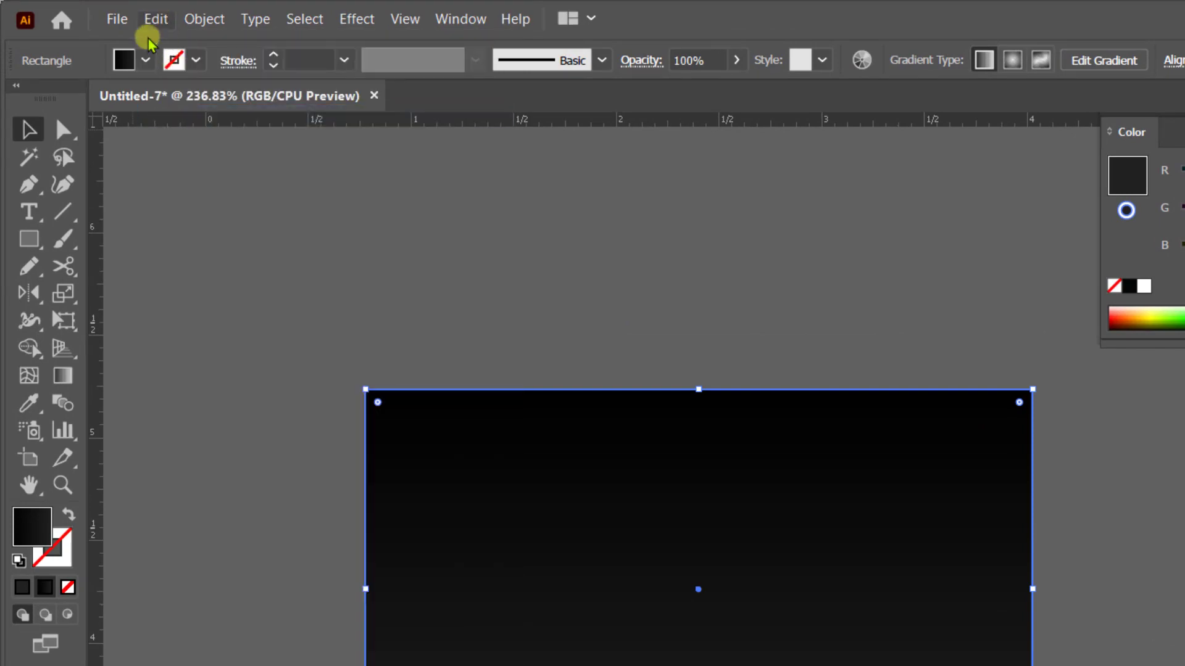
pyautogui.click(155, 19)
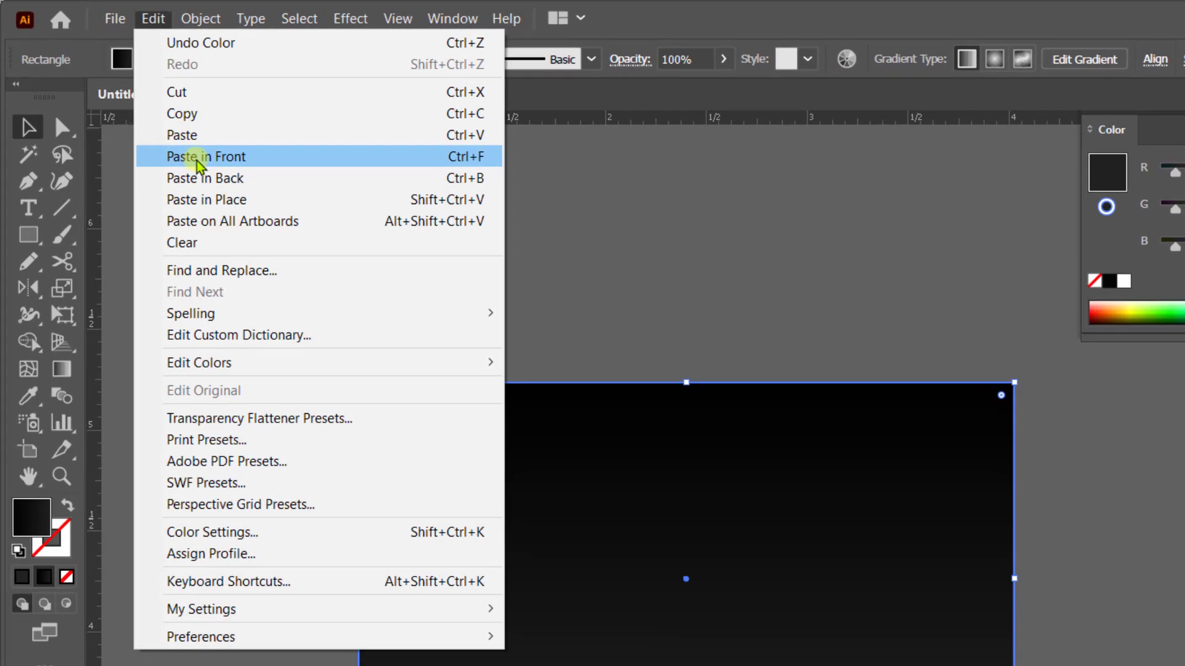
pyautogui.click(192, 159)
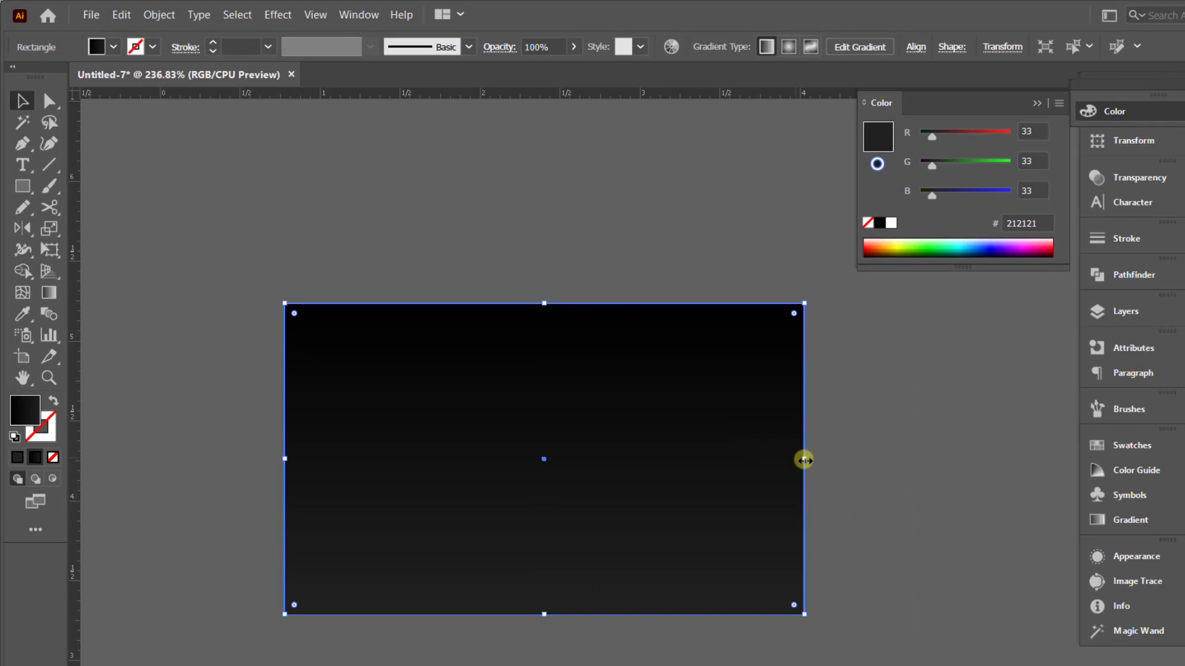
# Narrow the front rectangle symmetrically about its centre to about 1.5 in wide and rotate it 180°.
pyautogui.moveTo(803, 459); pyautogui.dragTo(667, 441)
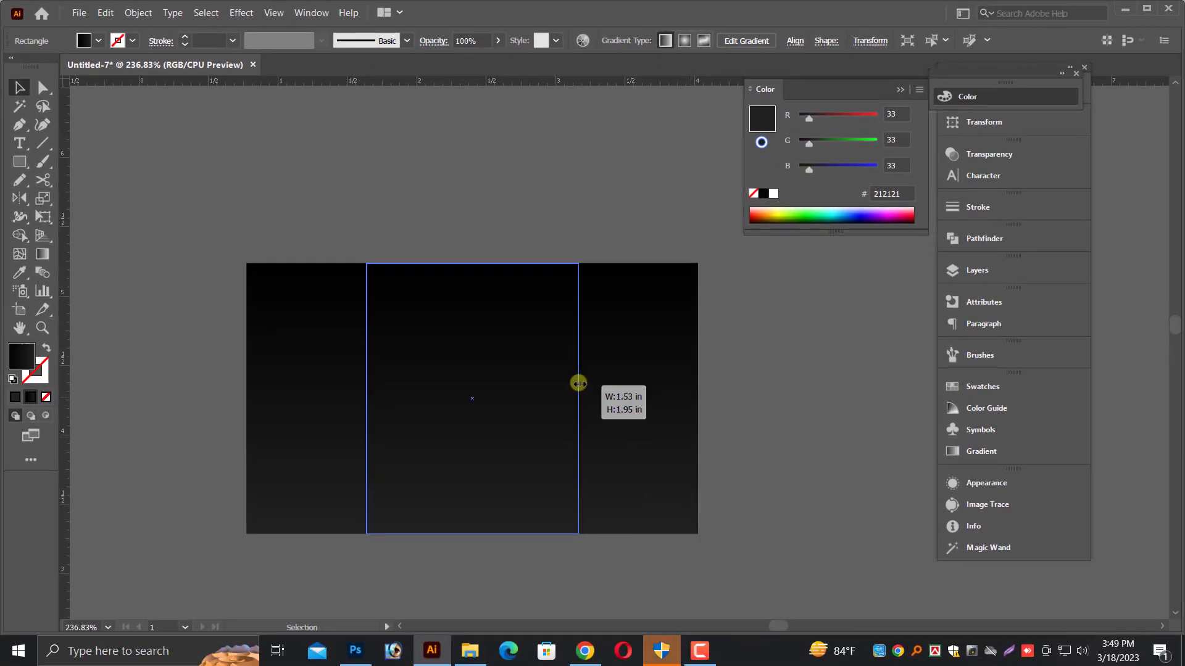
pyautogui.moveTo(579, 383); pyautogui.dragTo(581, 384)
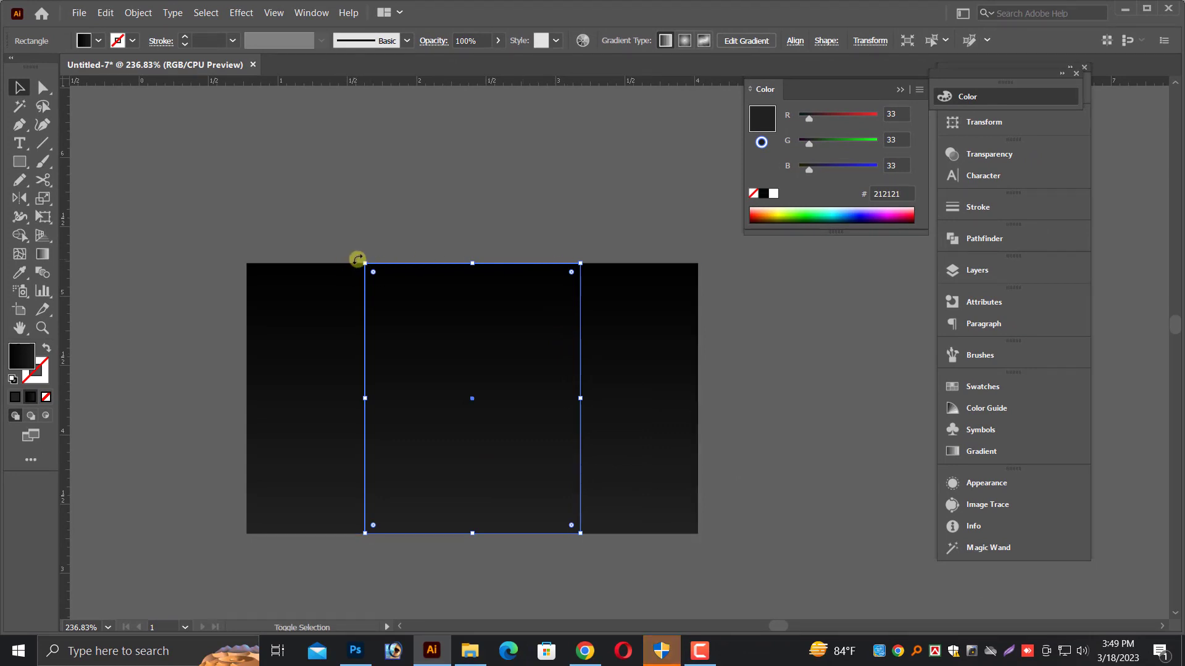
pyautogui.moveTo(357, 260); pyautogui.dragTo(529, 509)
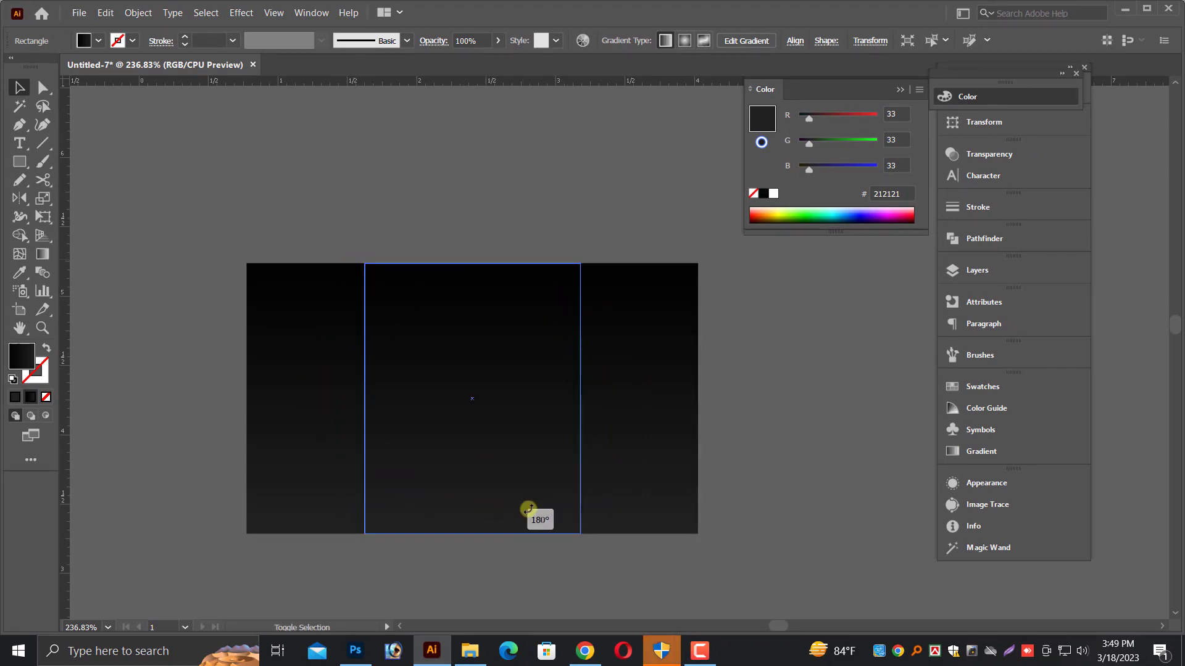
pyautogui.click(530, 206)
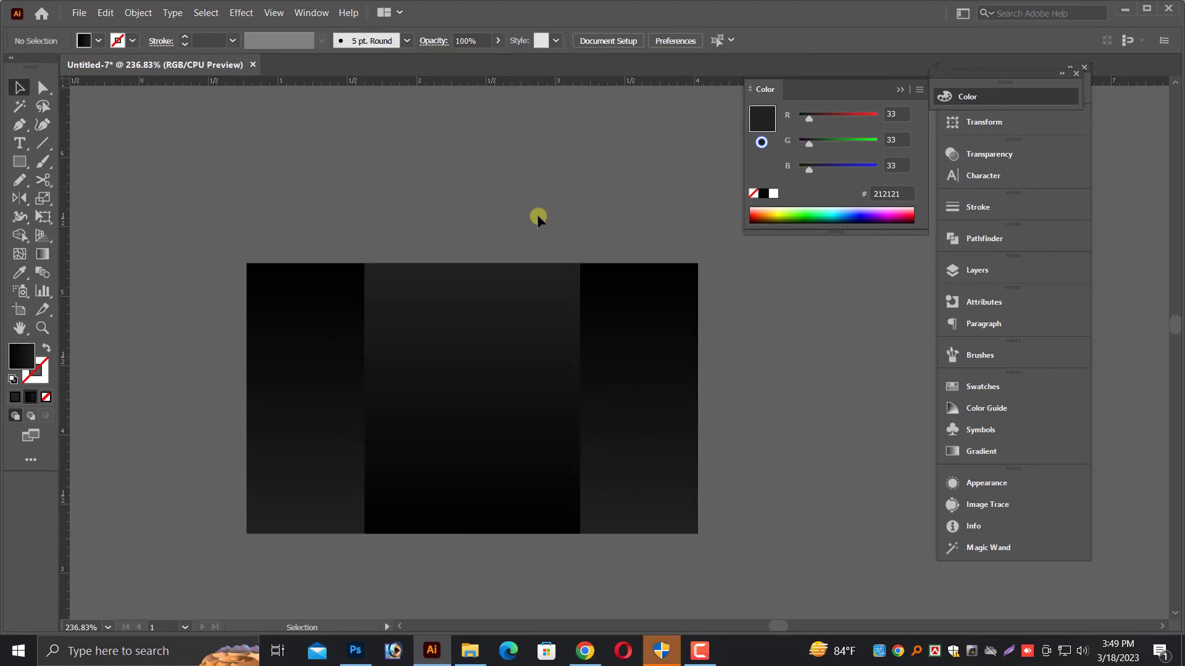
pyautogui.hotkey('ctrl', '-')
pyautogui.hotkey('ctrl', '-')
pyautogui.hotkey('ctrl', '-')
pyautogui.hotkey('ctrl', '-')
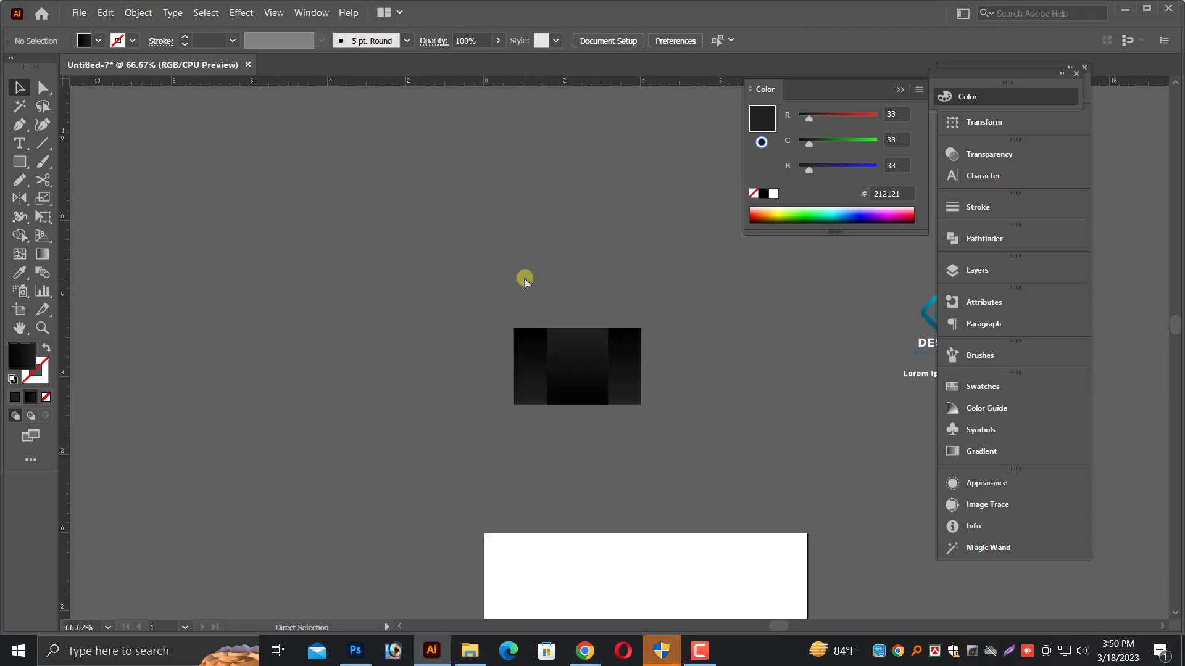
pyautogui.moveTo(872, 444); pyautogui.dragTo(894, 447)
pyautogui.moveTo(427, 358); pyautogui.dragTo(733, 457)
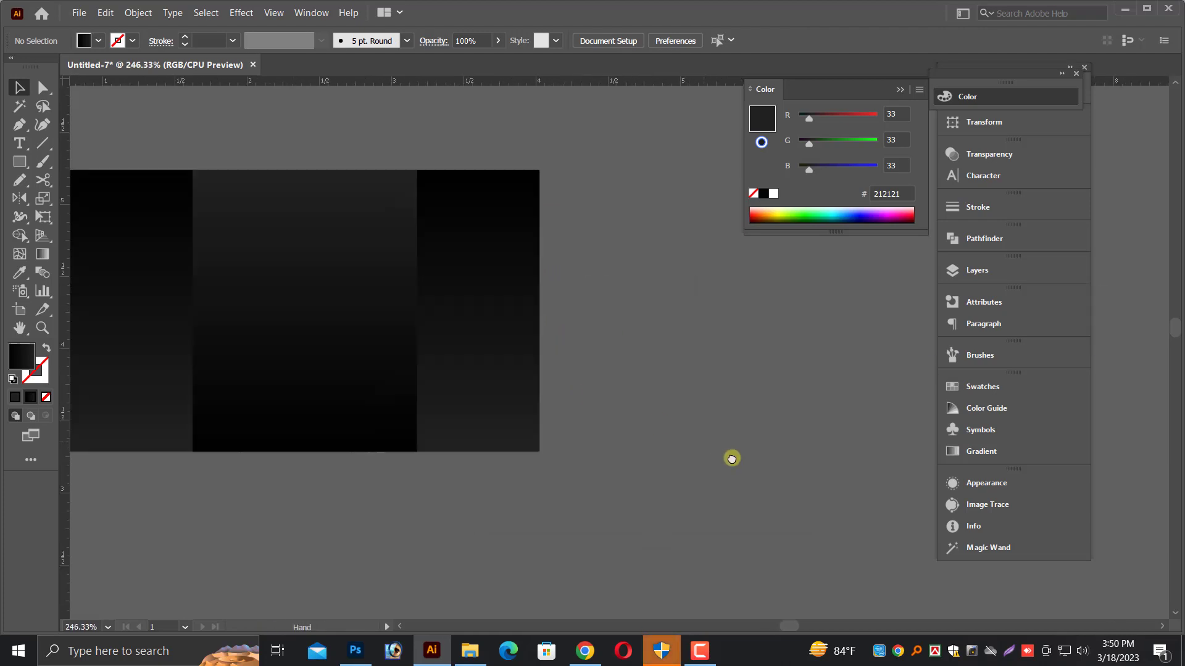
pyautogui.moveTo(575, 400); pyautogui.dragTo(693, 446)
# Draw a circle about 1.6 in across above the rectangles with the Ellipse tool and shift it slightly sideways.
pyautogui.click(900, 90)
pyautogui.scroll(1, 309, 135)
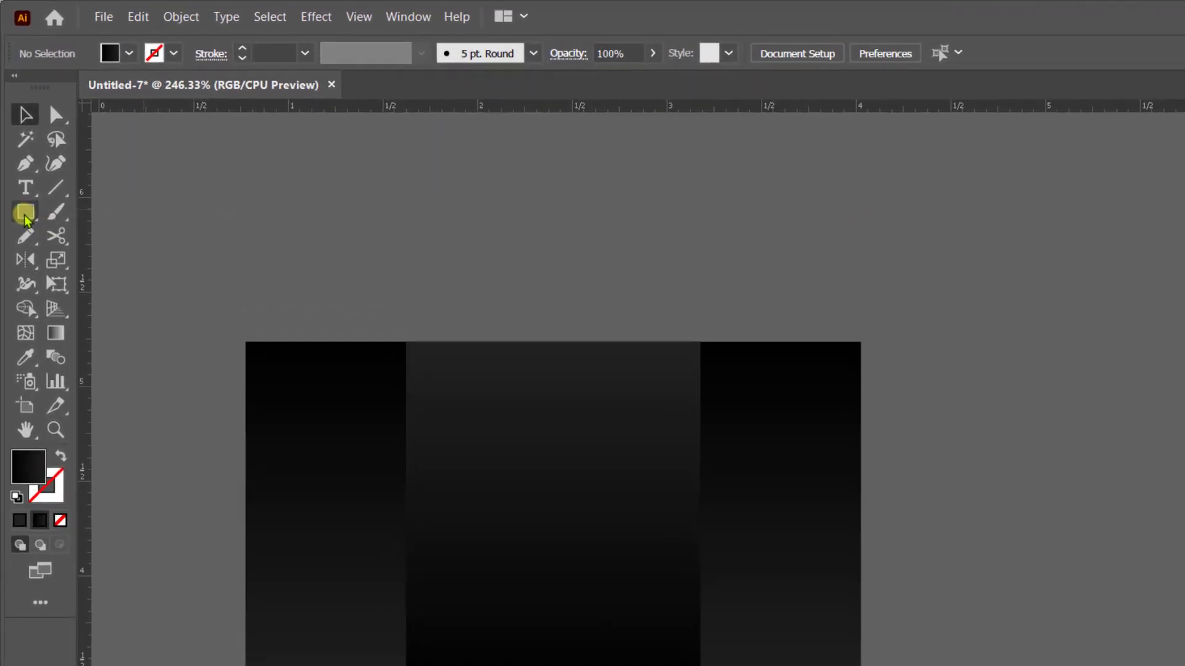
pyautogui.rightClick(25, 216)
pyautogui.click(87, 259)
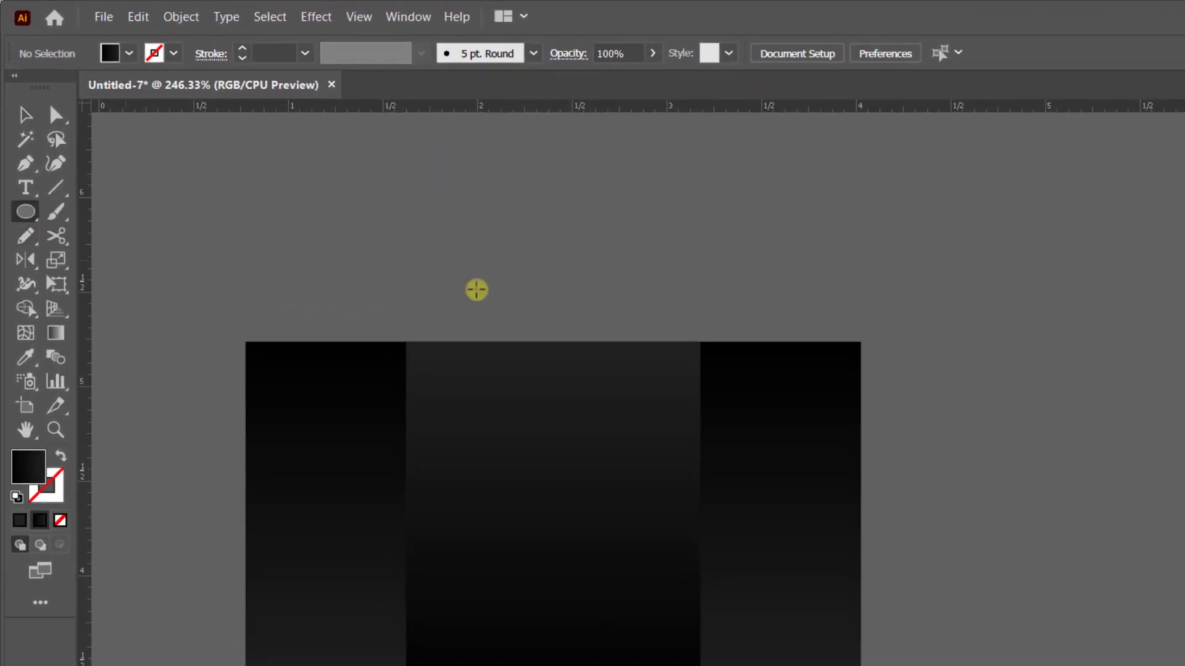
pyautogui.scroll(4, 580, 302)
pyautogui.moveTo(572, 256); pyautogui.dragTo(741, 294)
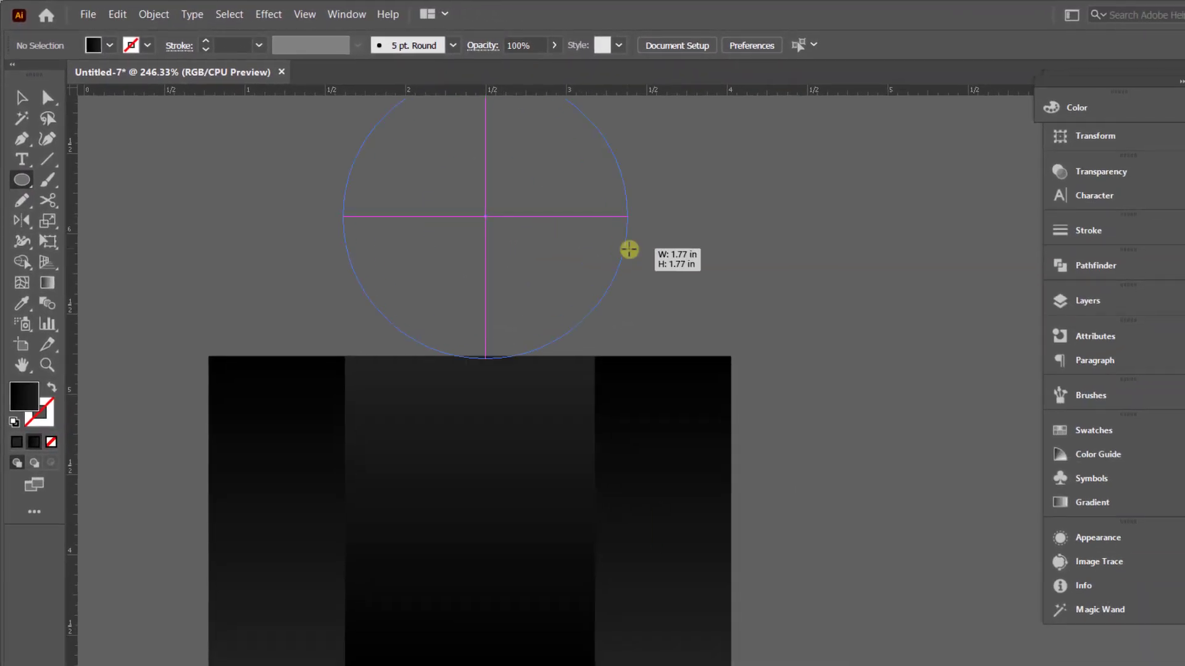
pyautogui.moveTo(628, 249); pyautogui.dragTo(614, 249)
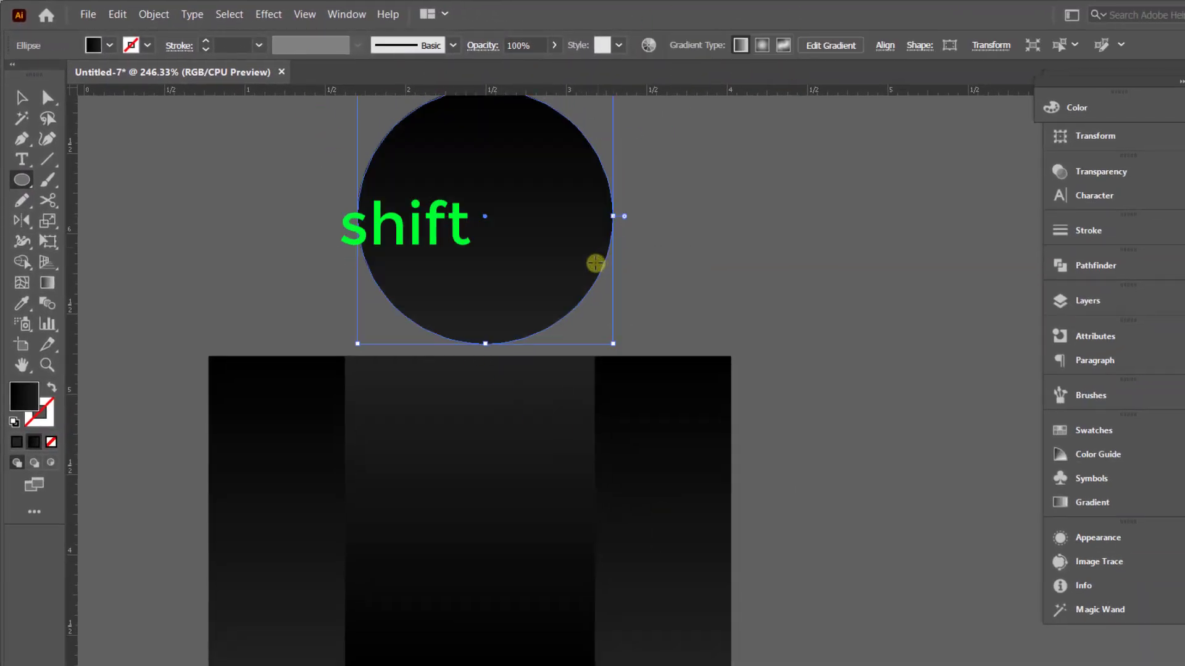
pyautogui.scroll(1, 595, 265)
pyautogui.moveTo(487, 250); pyautogui.dragTo(513, 250)
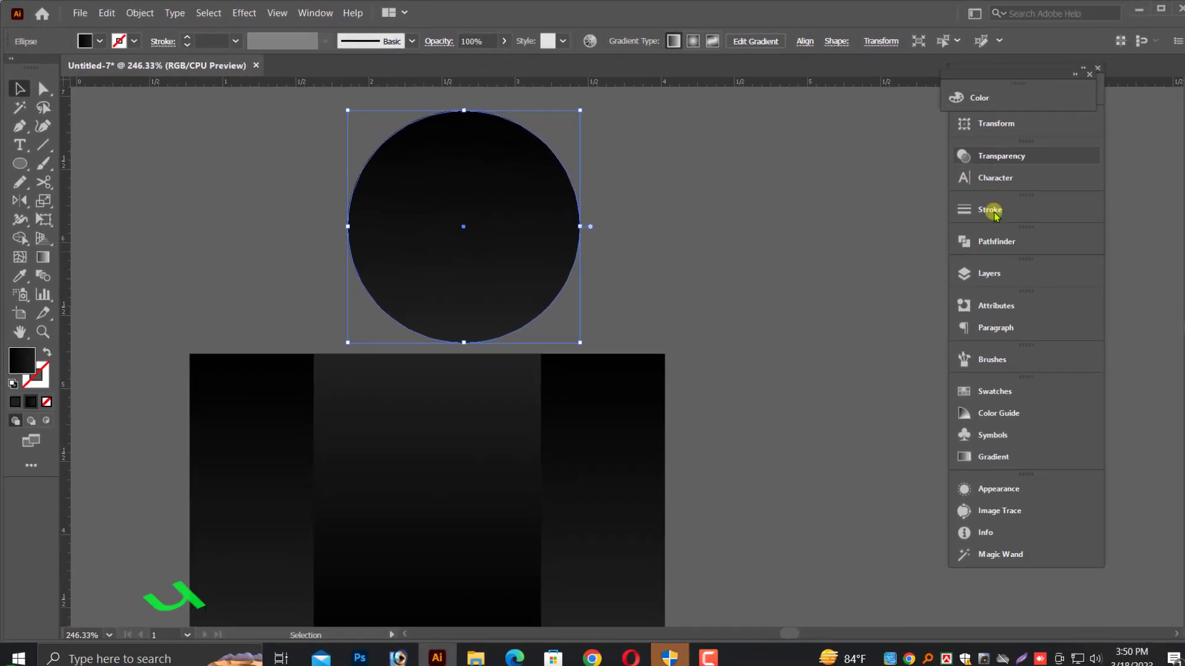
# Change the circle's fill to a radial gradient and set its end stop to R 0, G 0, B 0.
pyautogui.click(992, 457)
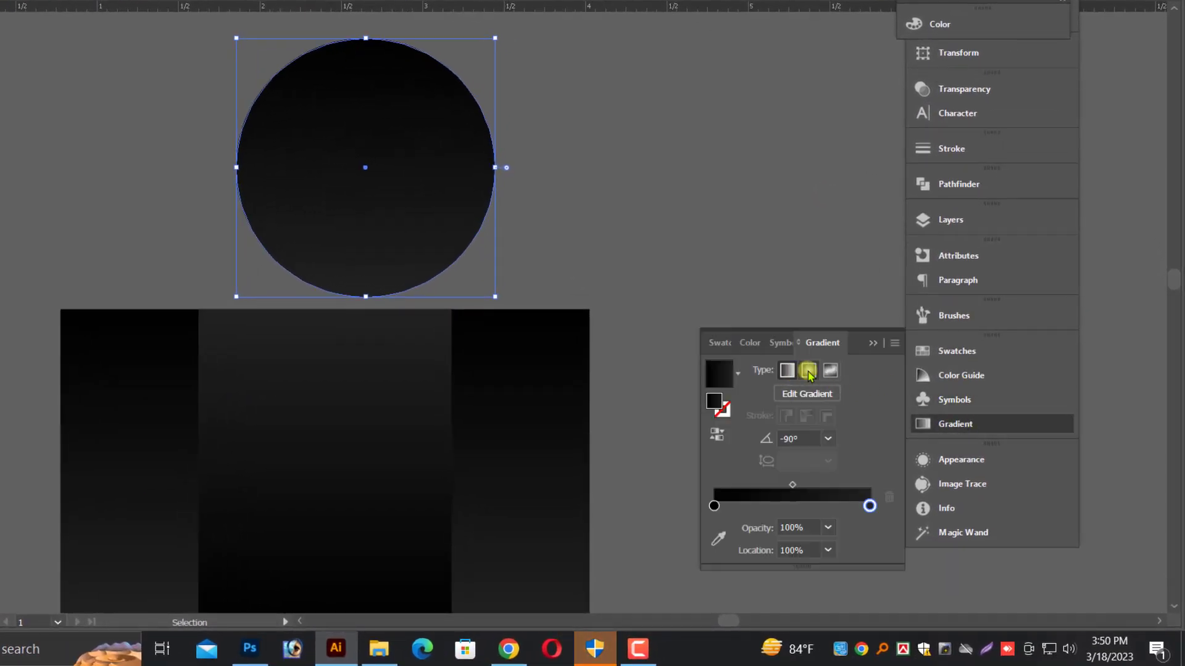
pyautogui.click(808, 371)
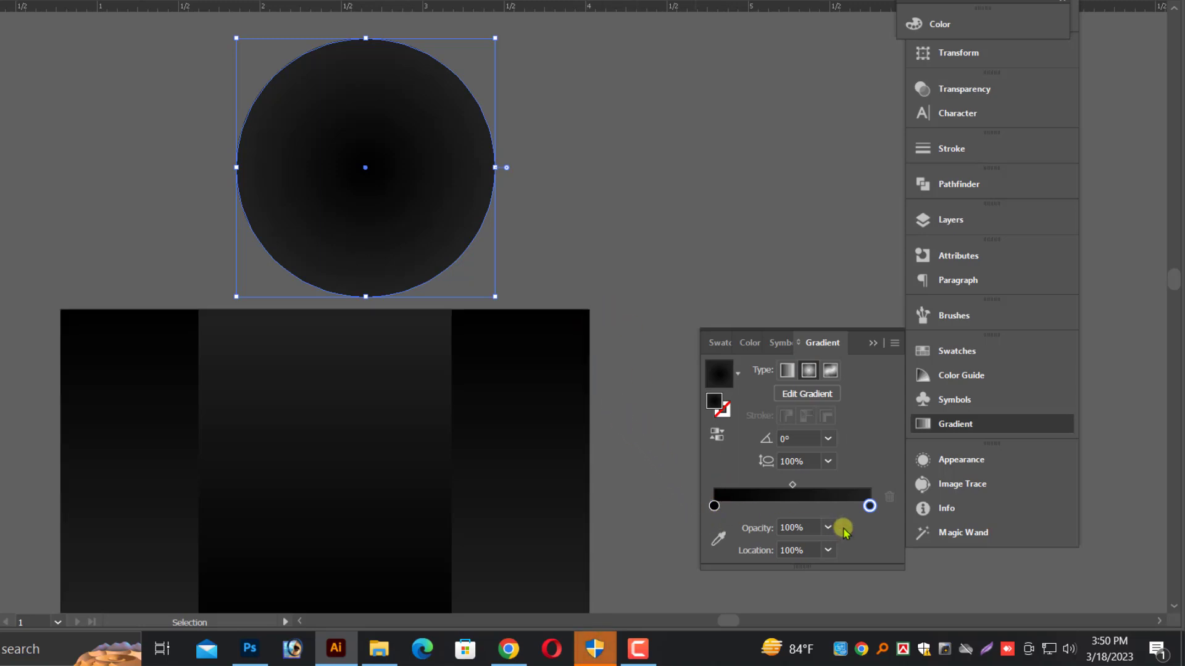
pyautogui.click(870, 506)
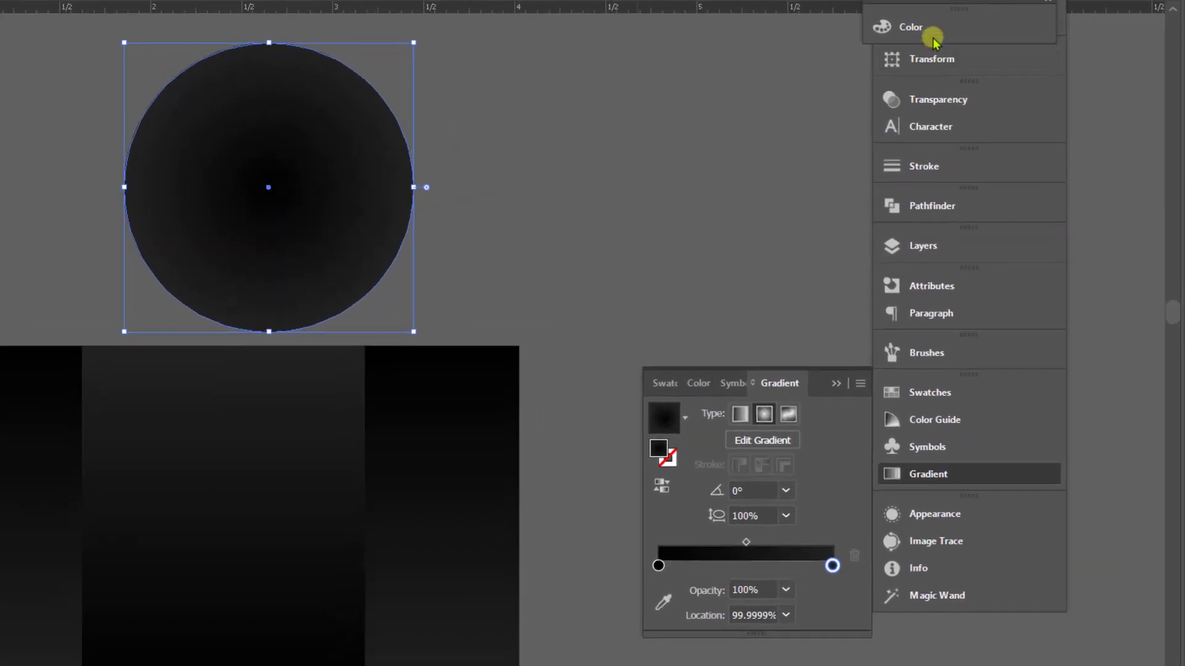
pyautogui.click(933, 25)
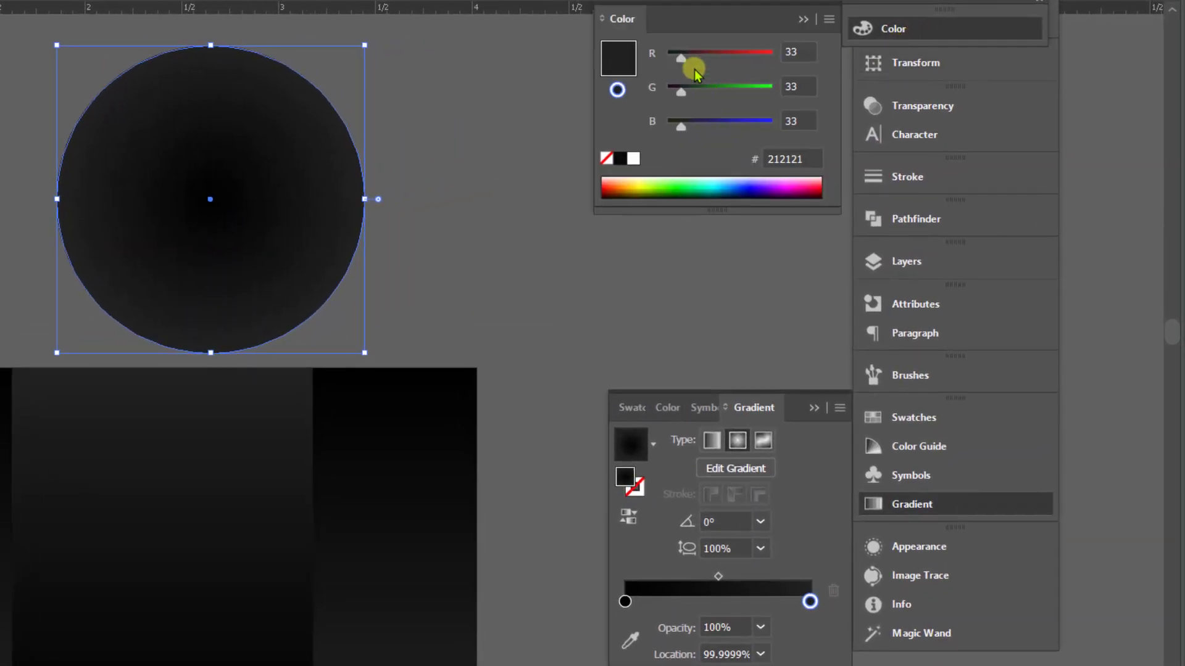
pyautogui.moveTo(682, 58); pyautogui.dragTo(657, 94)
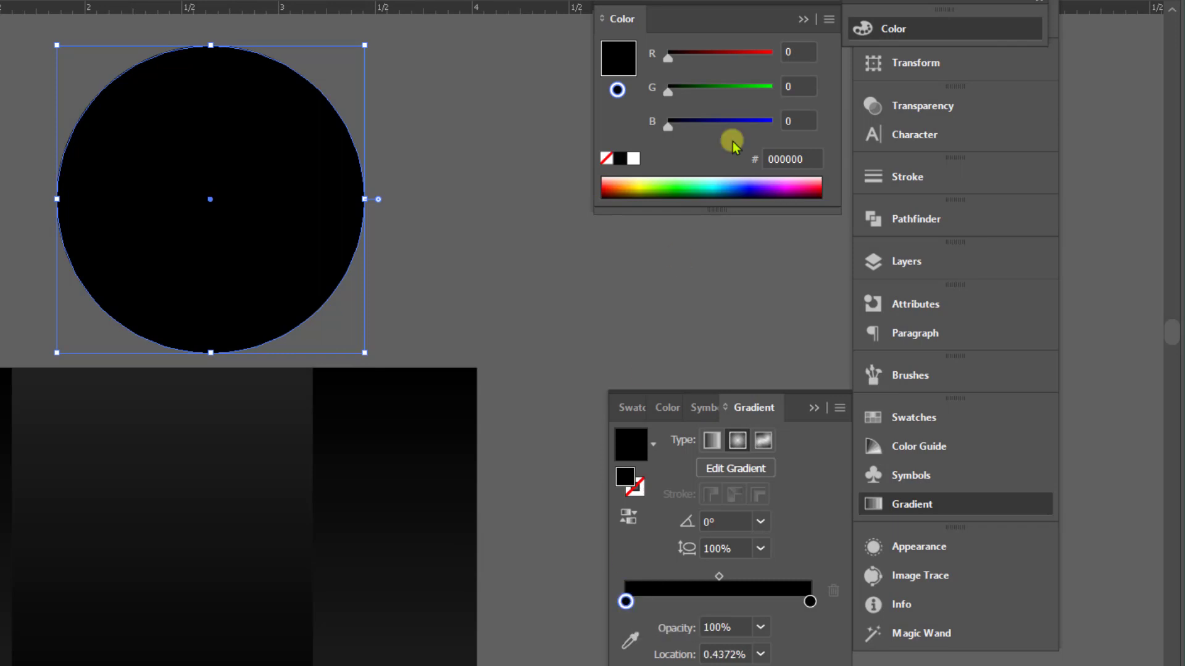
# Set the inner stop of the circle's radial gradient to R 0, G 211, B 255.
pyautogui.moveTo(730, 121); pyautogui.dragTo(820, 106)
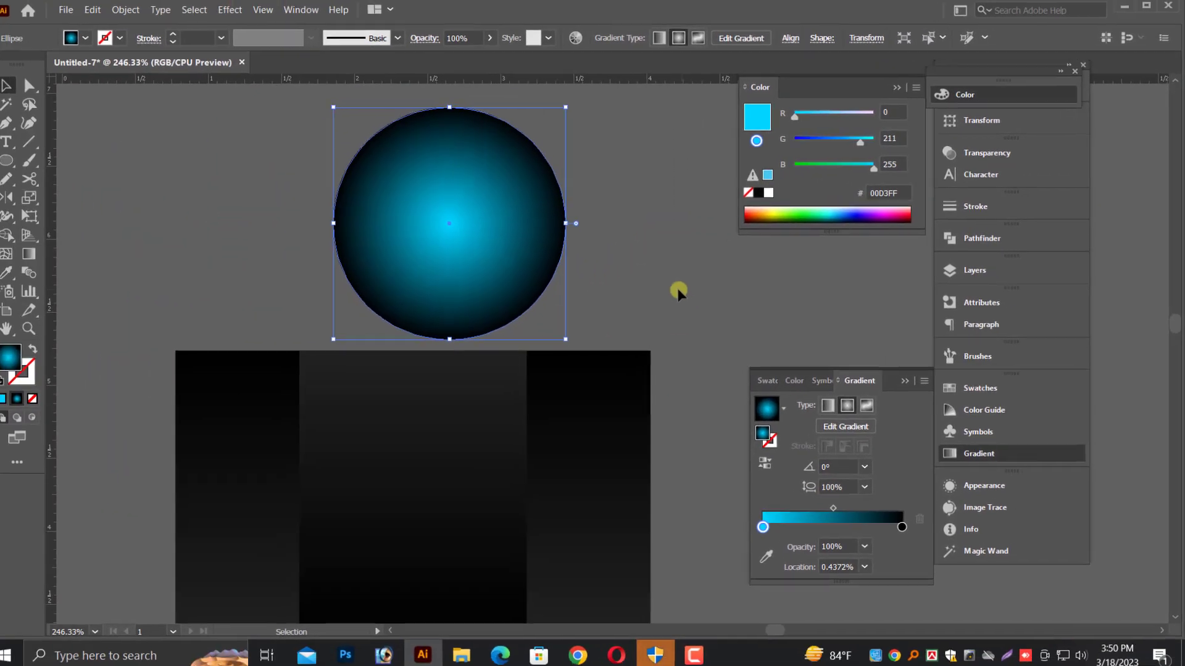
pyautogui.press('g')
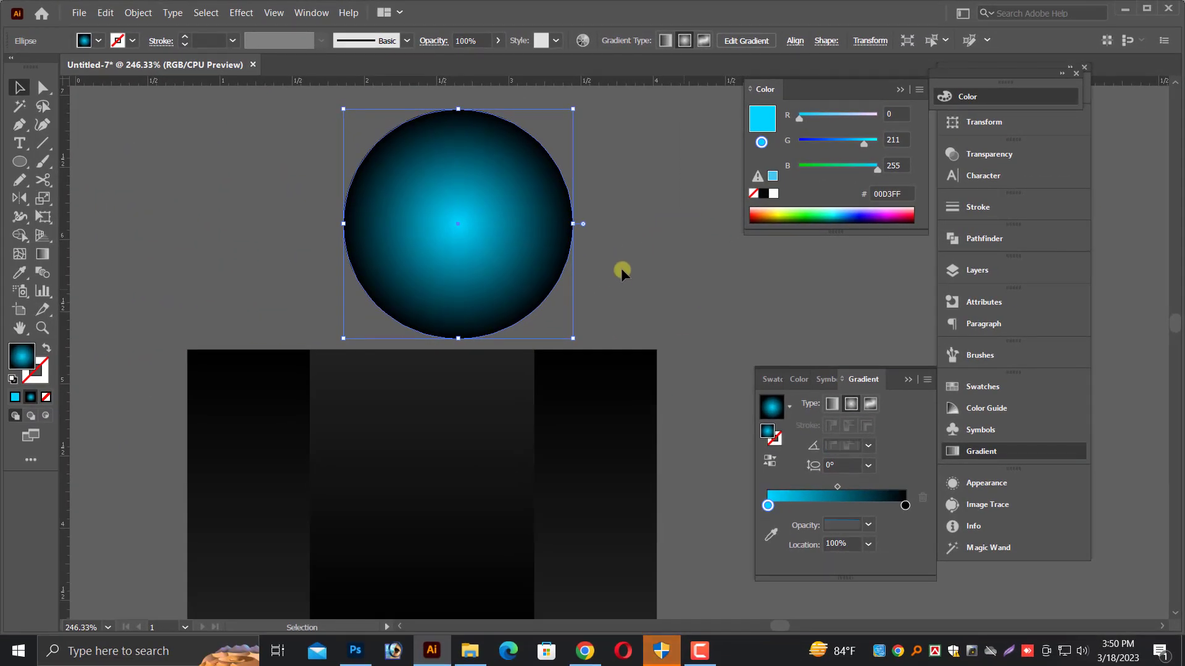
# Move the gradient circle up away from the rectangles and place a duplicate beside it.
pyautogui.hotkey('ctrl', '-')
pyautogui.hotkey('ctrl', '-')
pyautogui.hotkey('ctrl', '-')
pyautogui.moveTo(629, 352); pyautogui.dragTo(628, 348)
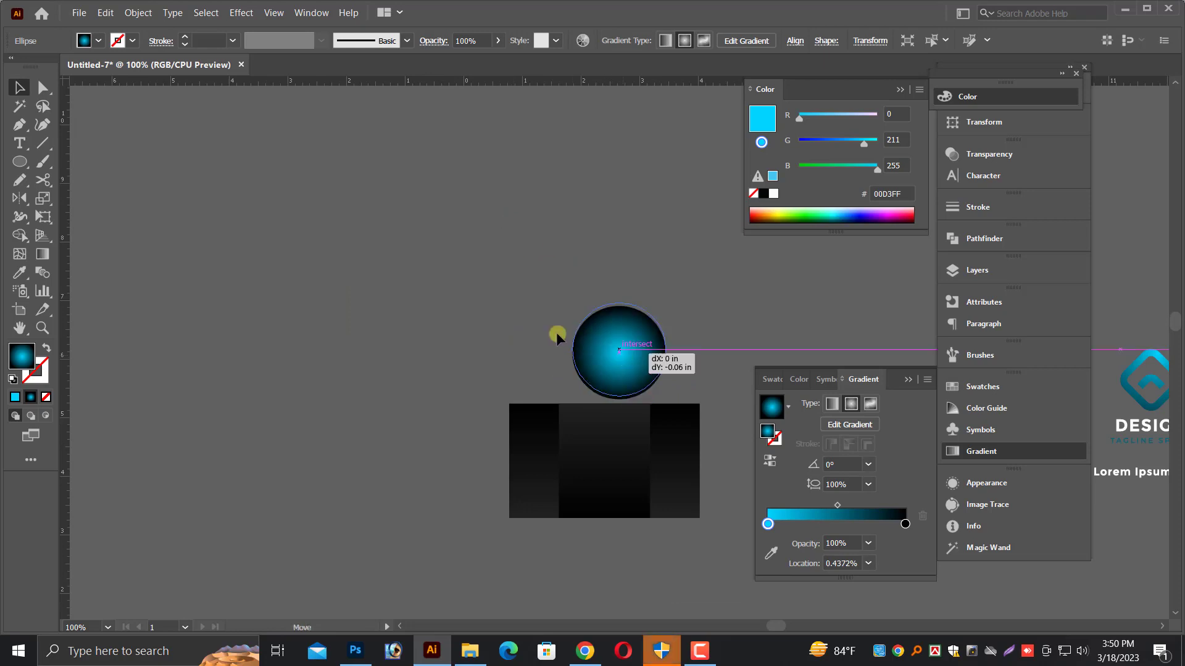
pyautogui.moveTo(373, 286); pyautogui.dragTo(521, 302)
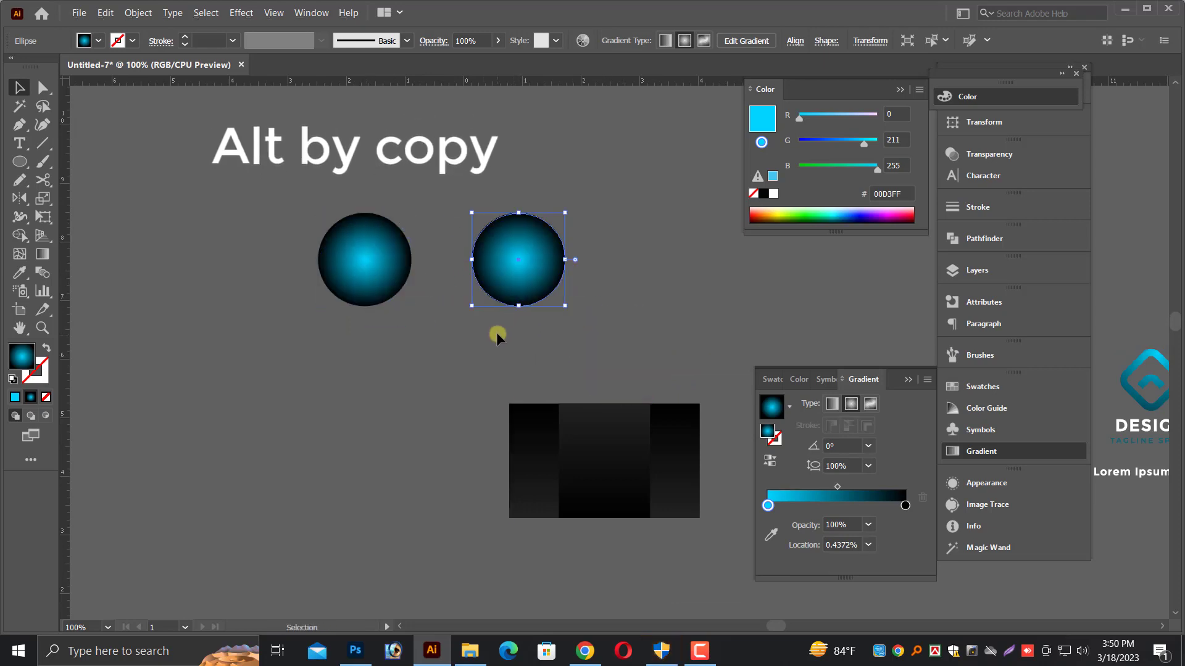
# Draw a square about 1.1 in across over the duplicated circle with the Rectangle tool.
pyautogui.click(496, 332)
pyautogui.hotkey('ctrl', '+')
pyautogui.click(483, 232)
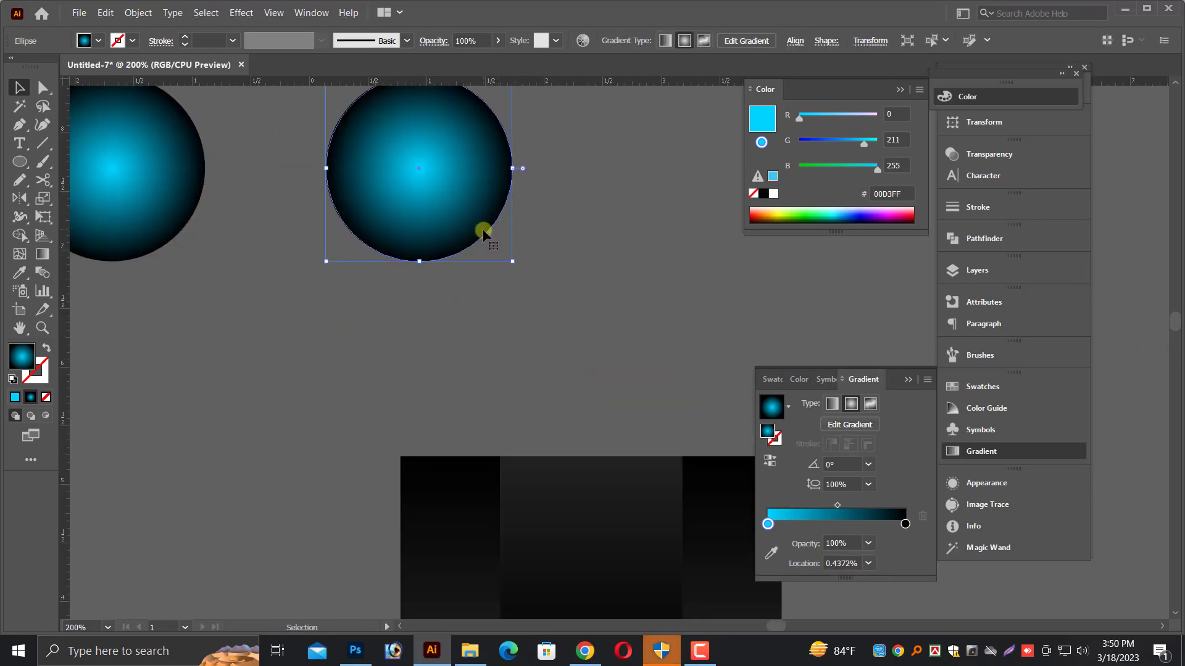
pyautogui.scroll(1, 488, 239)
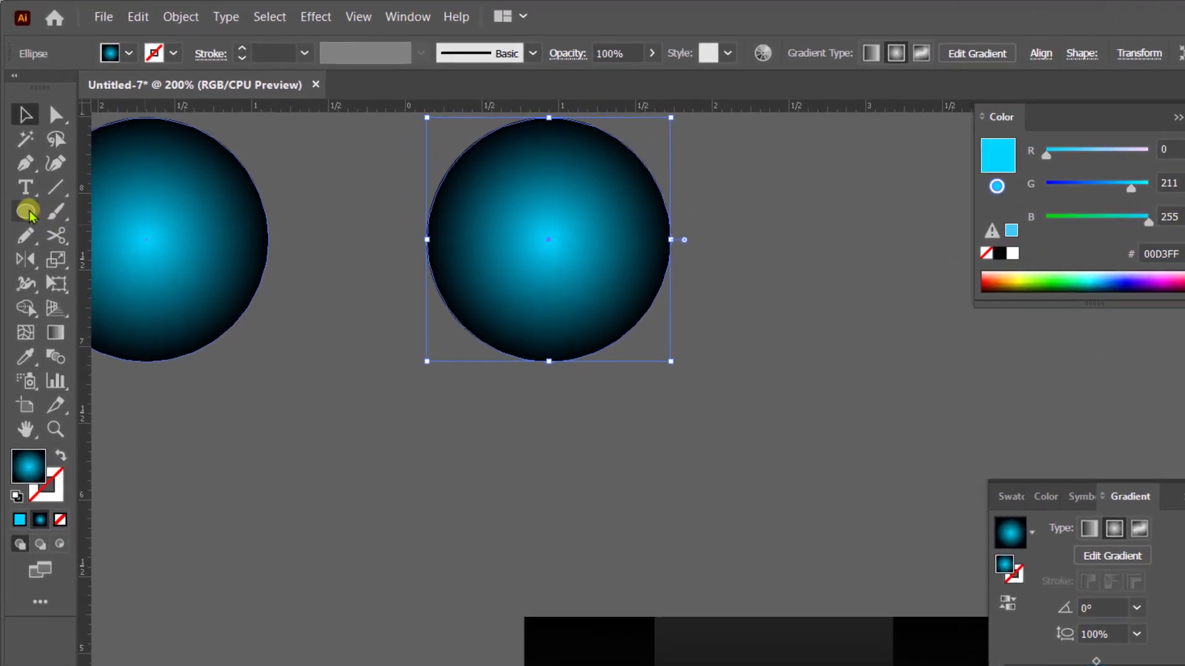
pyautogui.rightClick(20, 161)
pyautogui.click(80, 213)
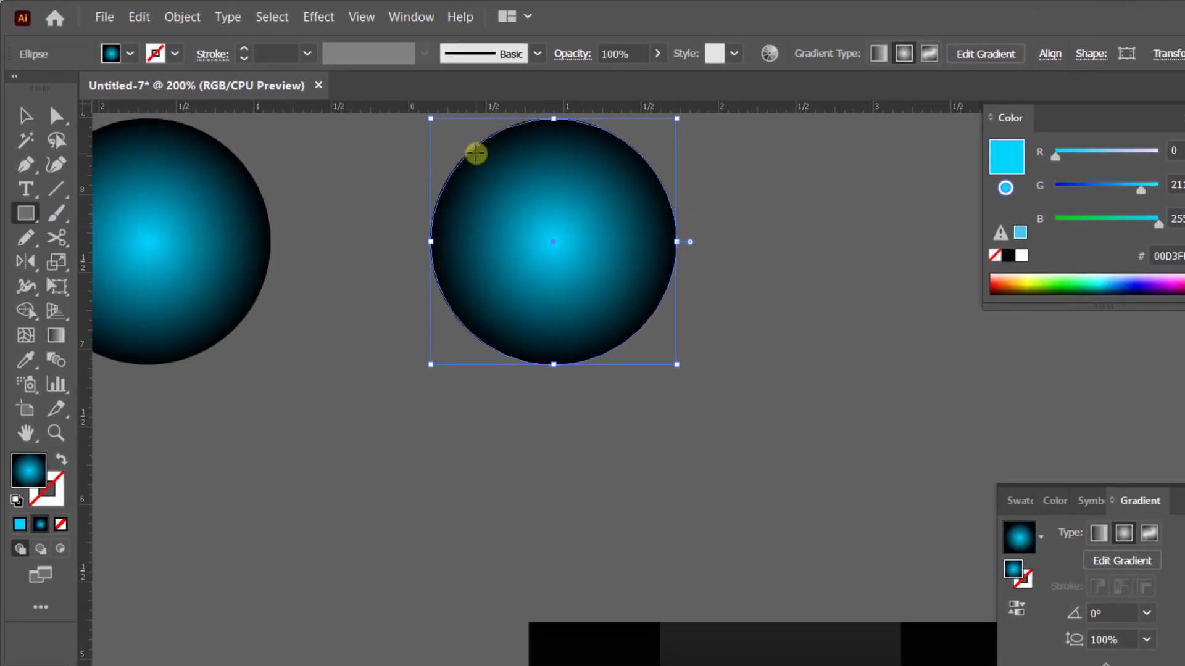
pyautogui.moveTo(476, 153); pyautogui.dragTo(642, 318)
pyautogui.click(23, 114)
pyautogui.scroll(1, 598, 304)
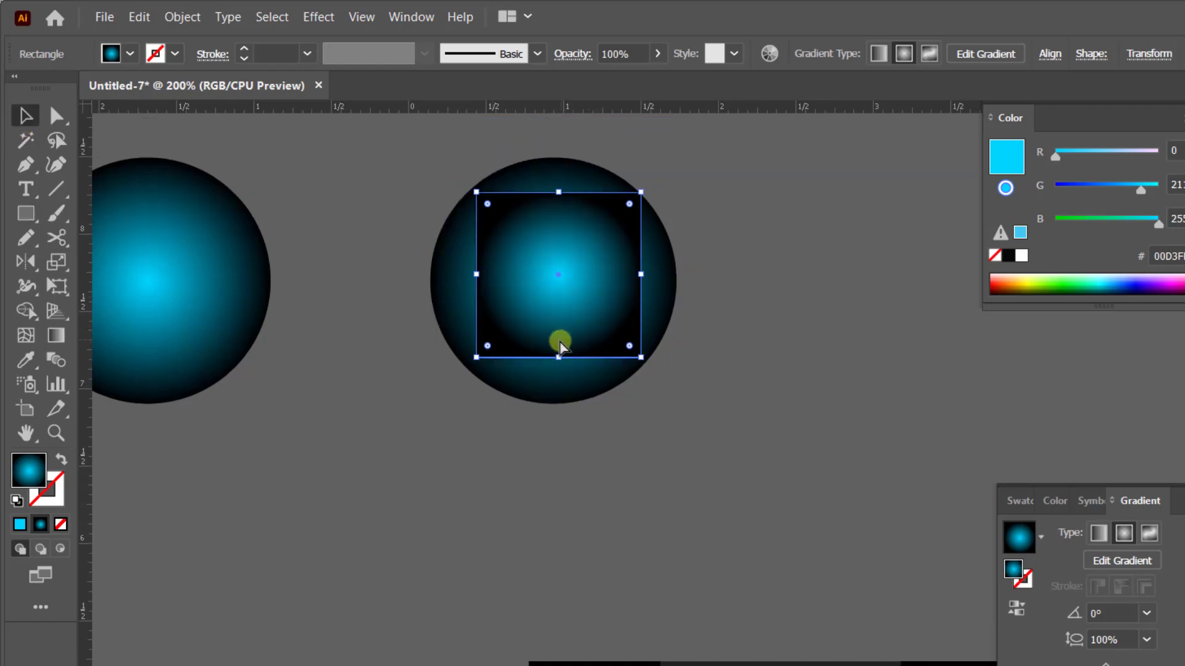
# Reduce the square's height slightly and centre it on the duplicated circle.
pyautogui.click(630, 252)
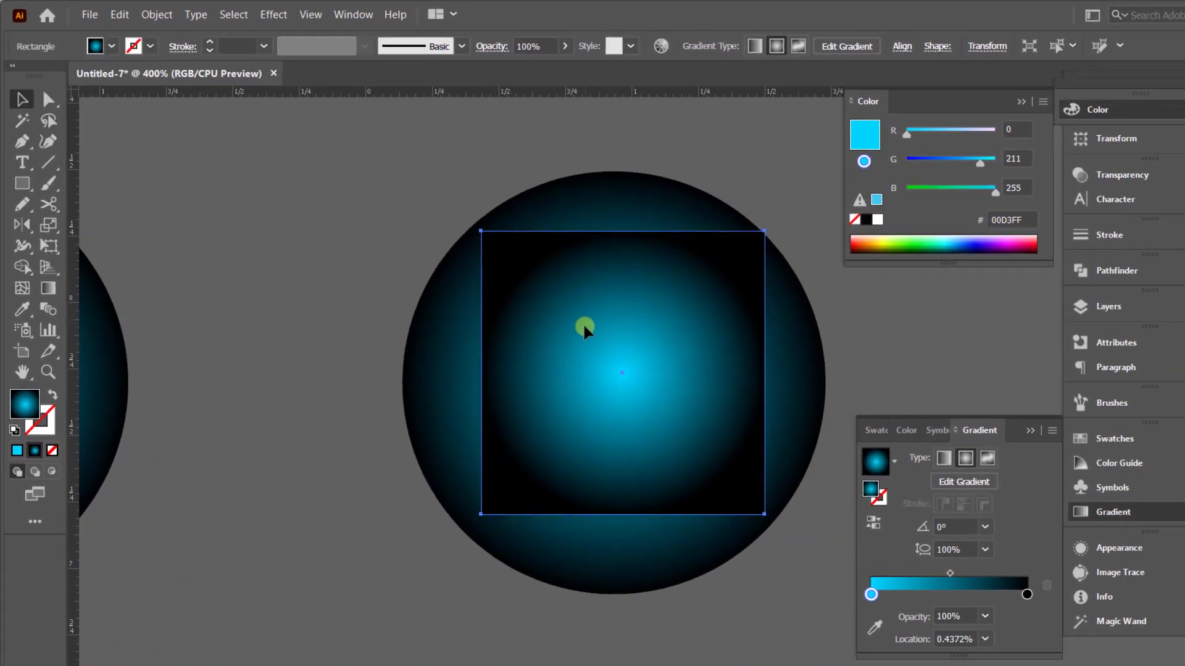
pyautogui.moveTo(585, 329); pyautogui.dragTo(584, 336)
pyautogui.moveTo(763, 241); pyautogui.dragTo(764, 253)
pyautogui.moveTo(710, 310); pyautogui.dragTo(701, 307)
pyautogui.moveTo(503, 250); pyautogui.dragTo(504, 251)
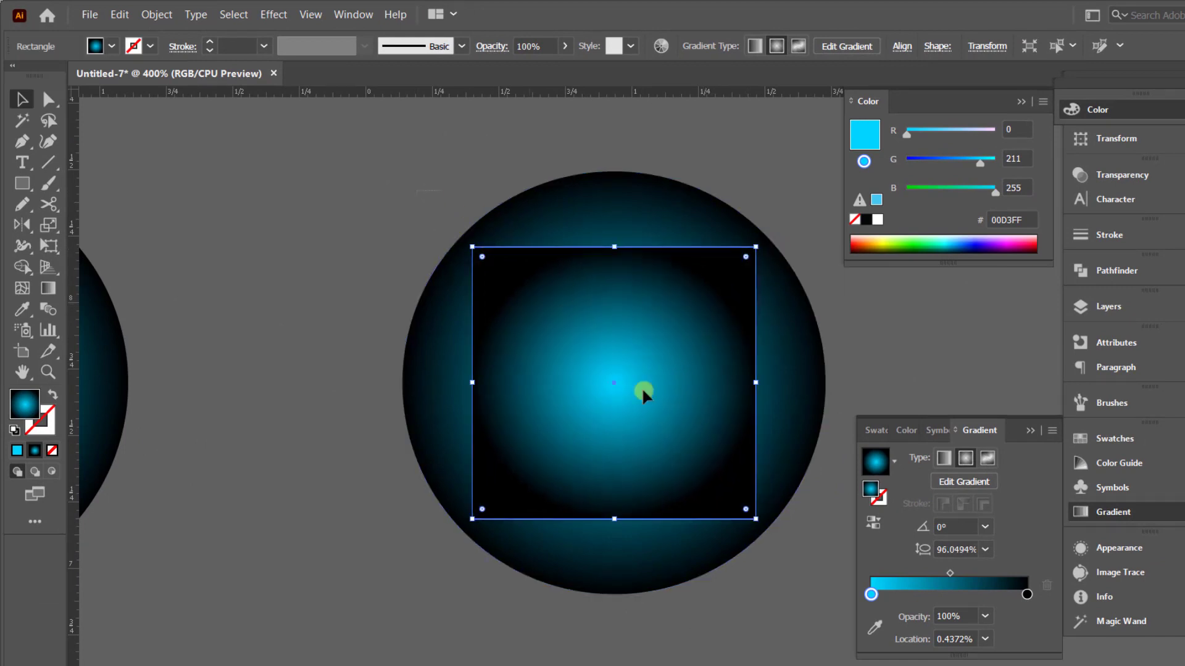
# Clip the duplicated circle to the square with a clipping mask made from both shapes.
pyautogui.hotkey('ctrl', 'a')
pyautogui.hotkey('ctrl', '7')
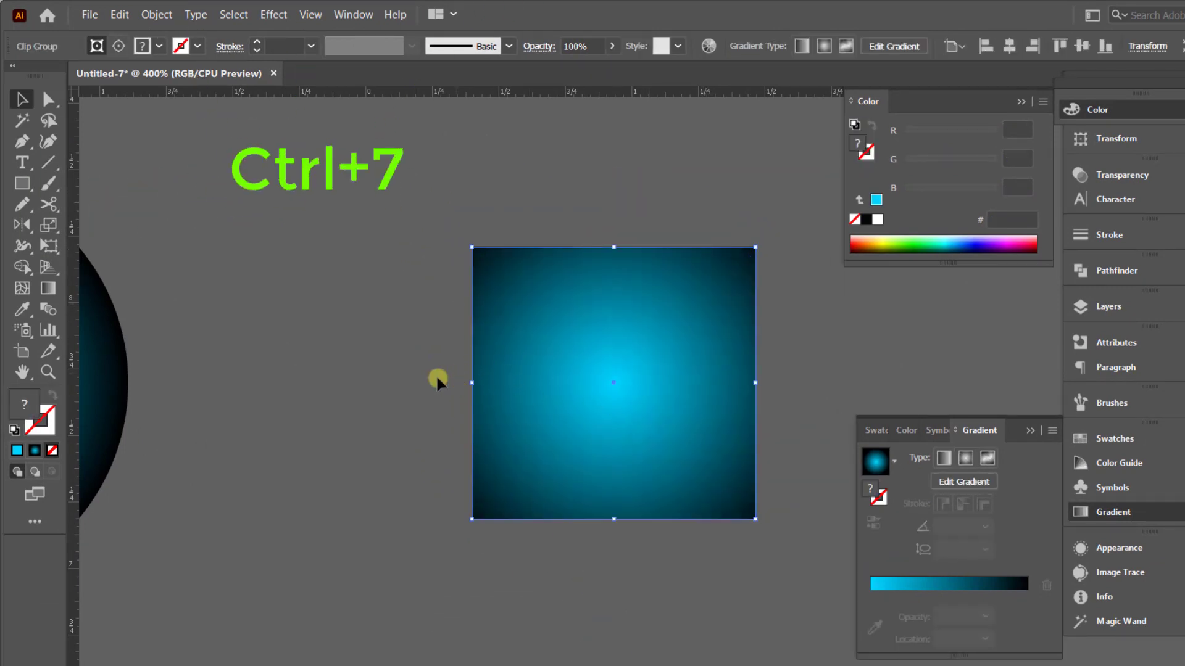
pyautogui.hotkey('ctrl', 'z')
pyautogui.rightClick(542, 338)
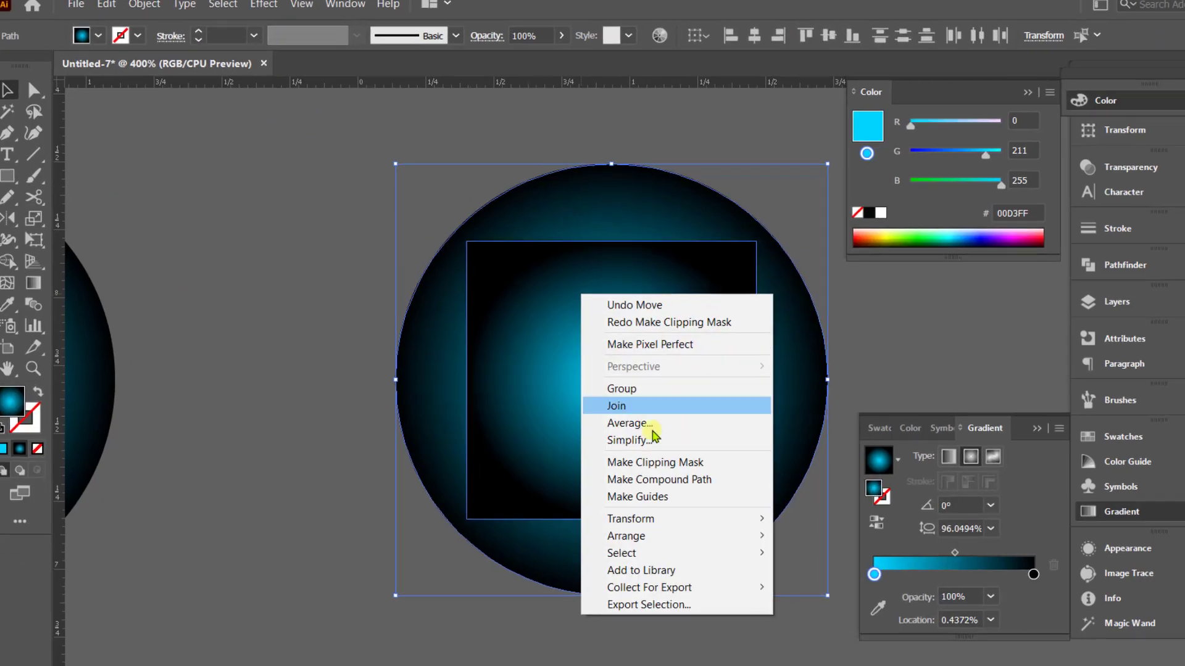
pyautogui.click(590, 449)
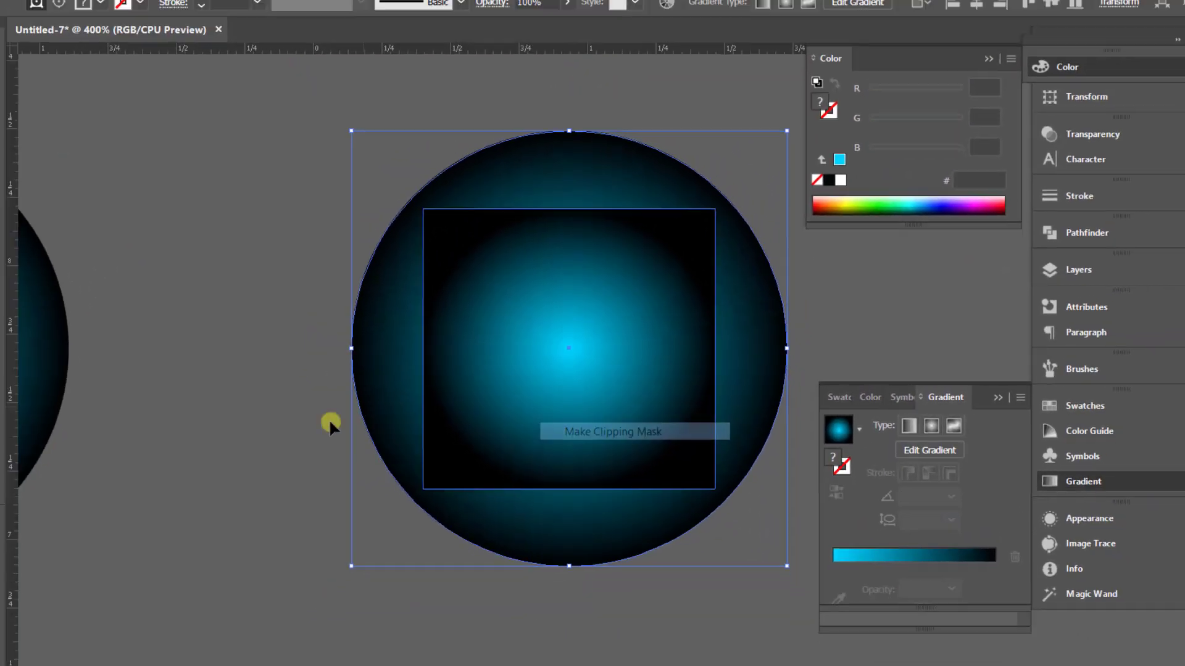
pyautogui.click(328, 420)
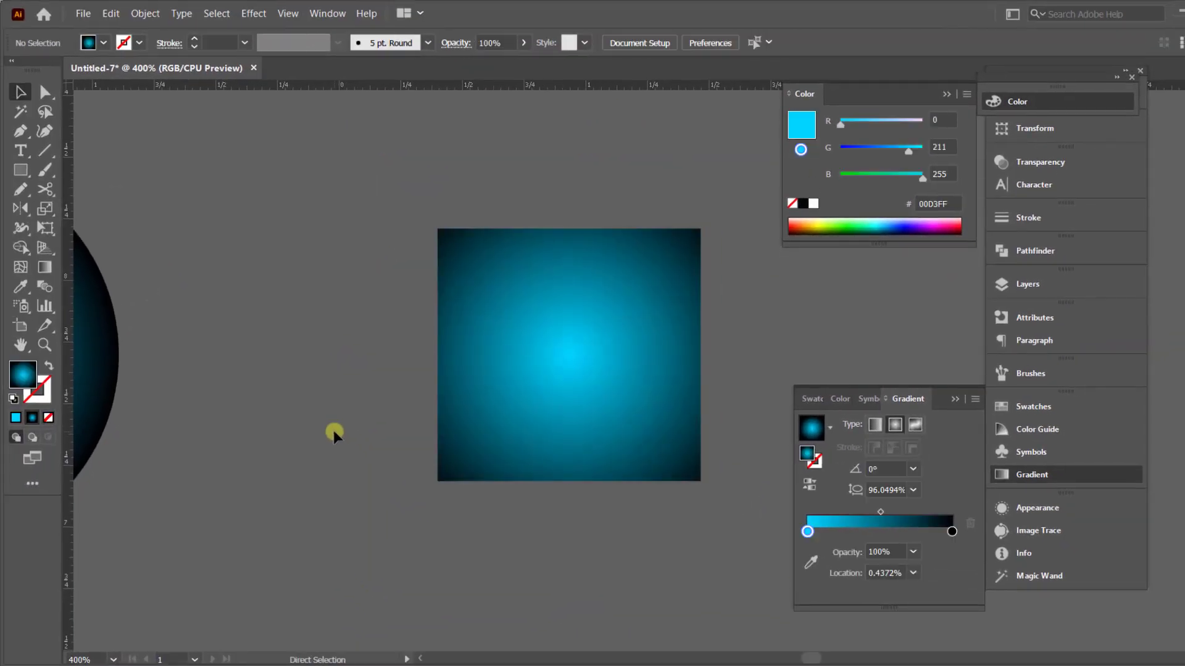
# Move the remaining full gradient circle down onto the upper-left part of the card rectangles.
pyautogui.hotkey('ctrl', '-')
pyautogui.hotkey('ctrl', '-')
pyautogui.hotkey('ctrl', '-')
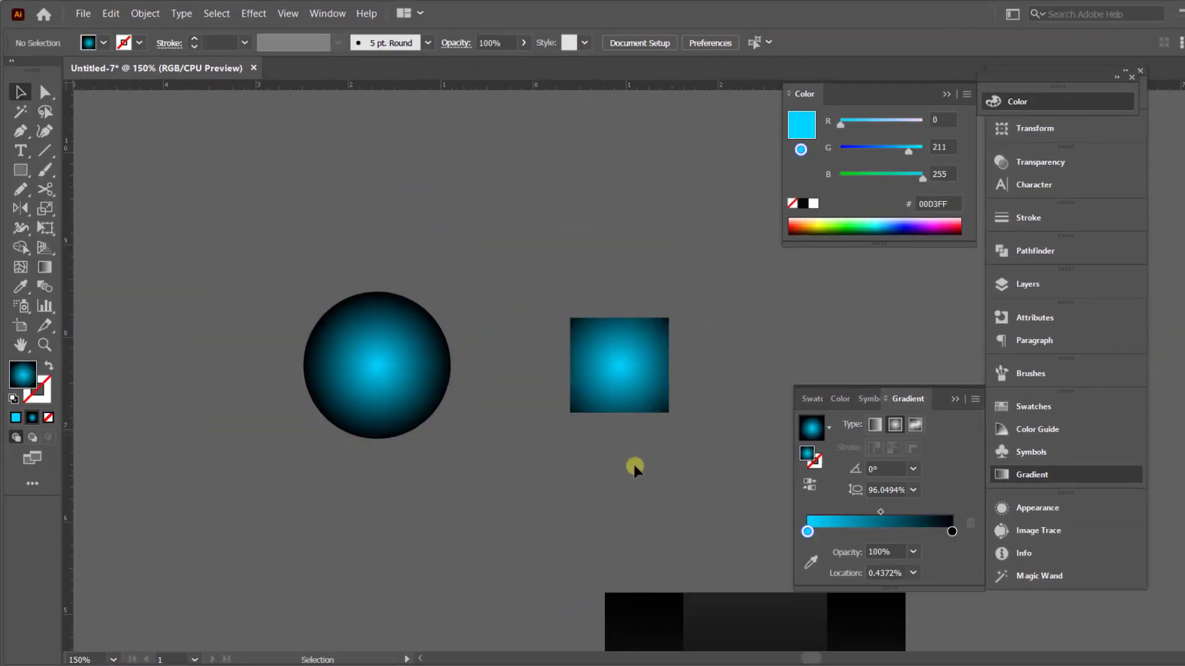
pyautogui.moveTo(643, 502); pyautogui.dragTo(501, 333)
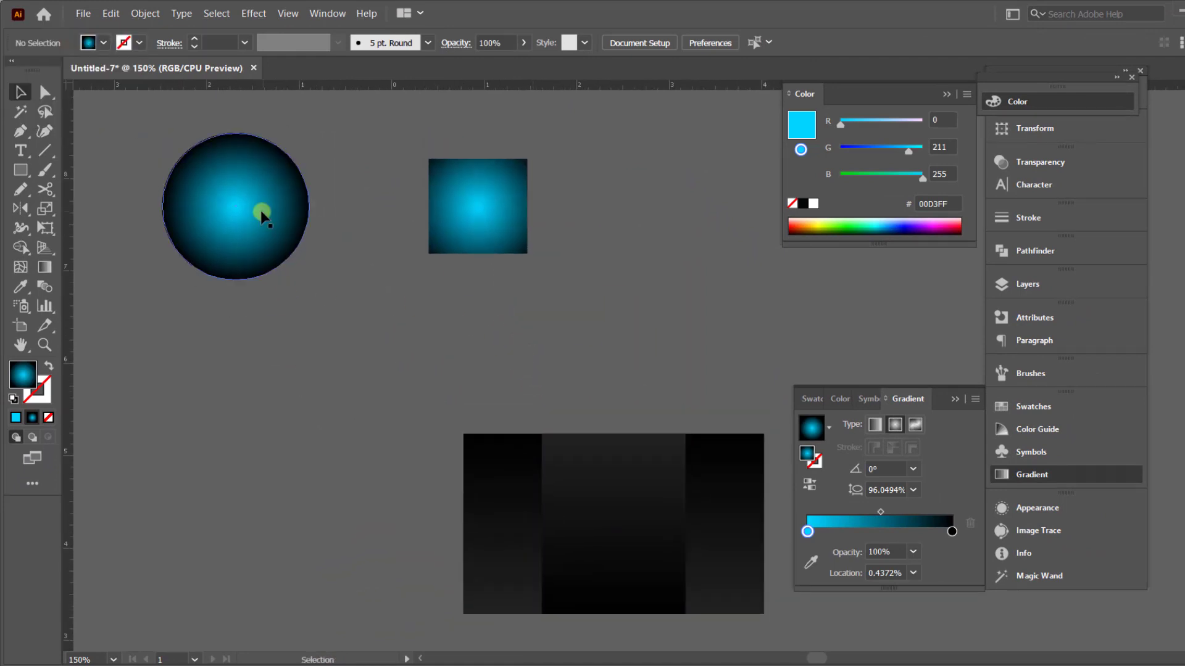
pyautogui.moveTo(261, 214); pyautogui.dragTo(539, 485)
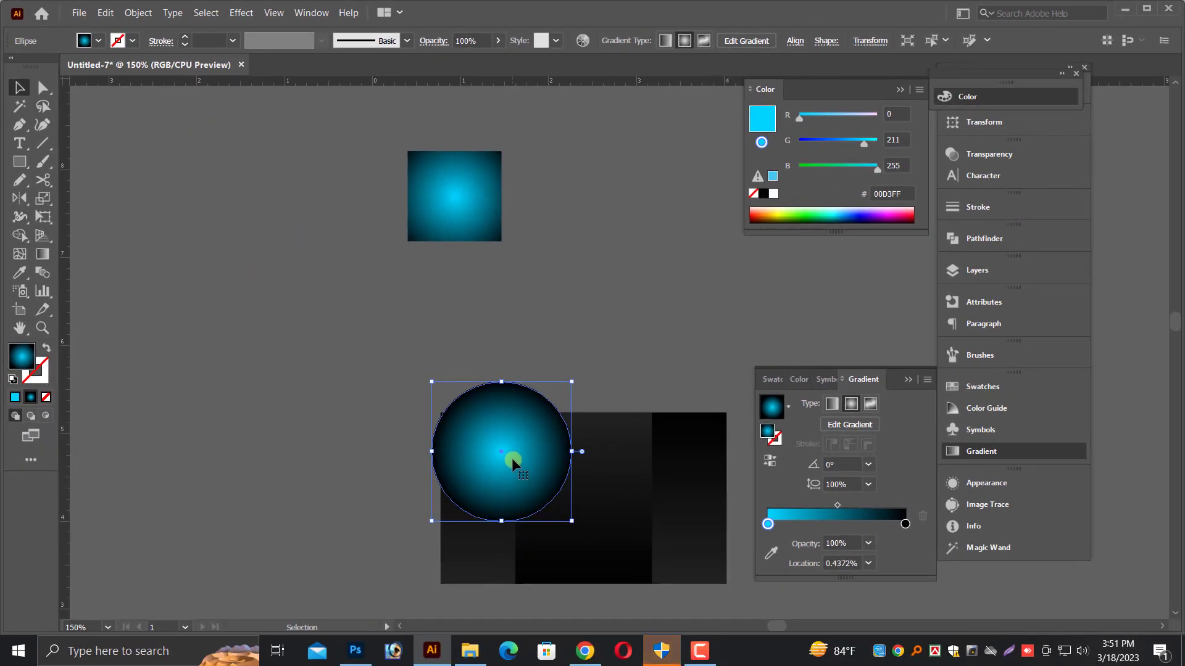
# Squash the circle into an upright ellipse about 0.2 in wide and place it over the middle rectangle's left edge.
pyautogui.scroll(-1, 512, 461)
pyautogui.moveTo(537, 431); pyautogui.dragTo(191, 428)
pyautogui.hotkey('ctrl', '+')
pyautogui.hotkey('ctrl', '+')
pyautogui.click(195, 432)
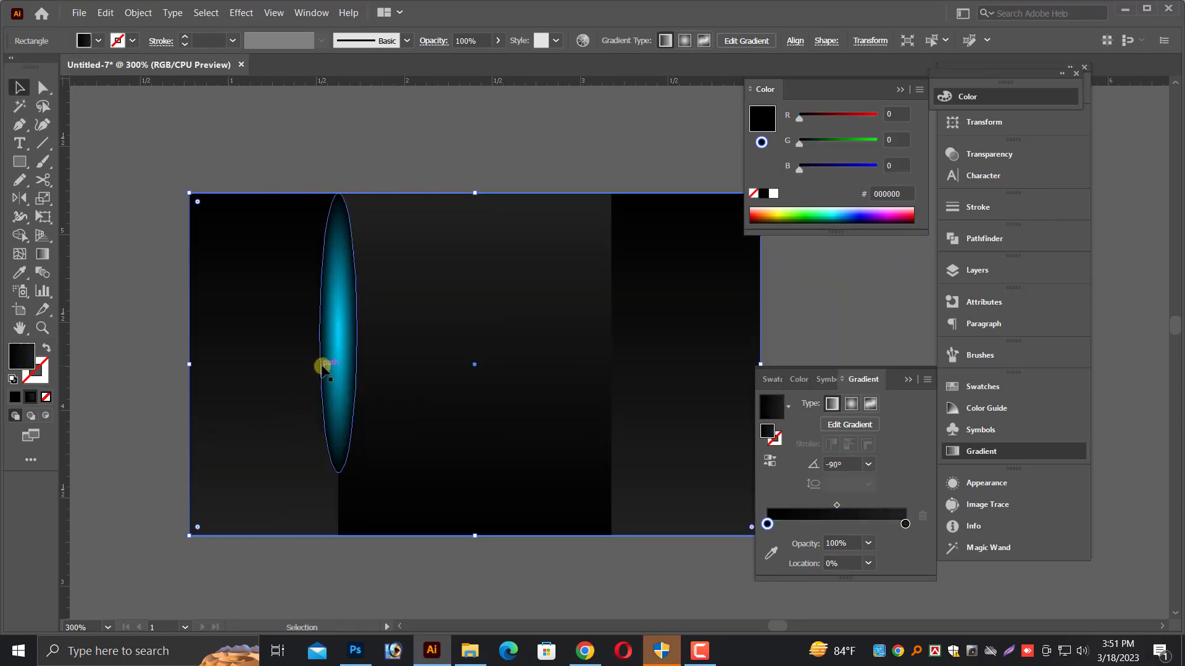
pyautogui.moveTo(322, 368); pyautogui.dragTo(320, 387)
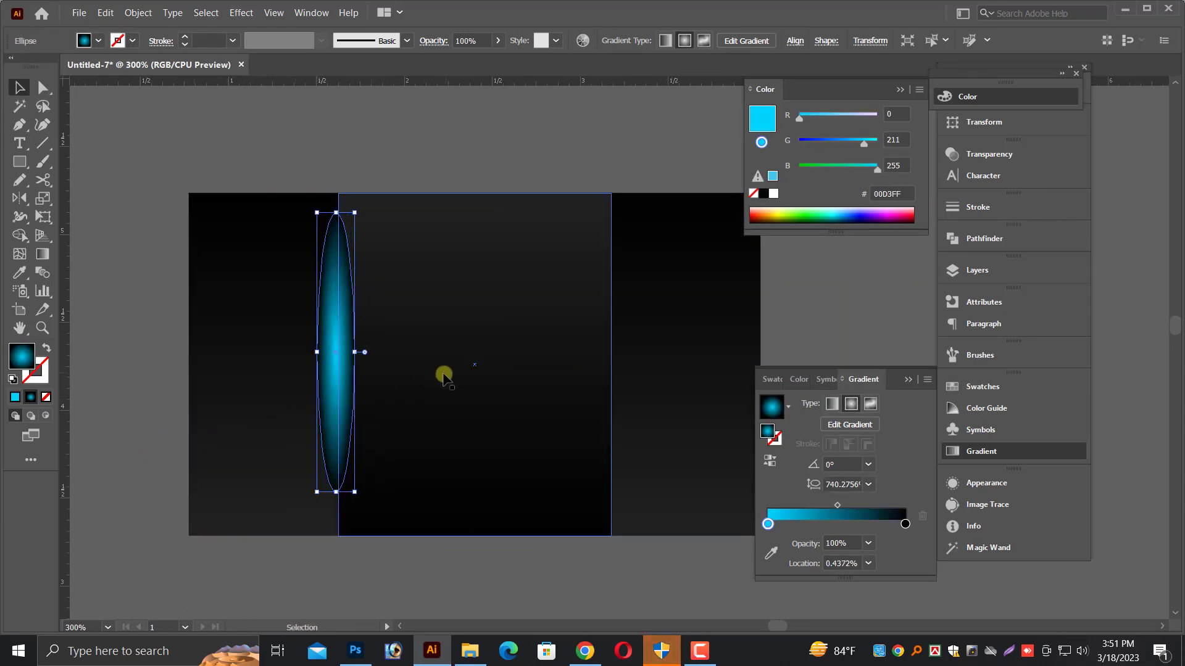
# Set the narrow blue ellipse's blend mode to Screen in its transparency settings.
pyautogui.click(904, 380)
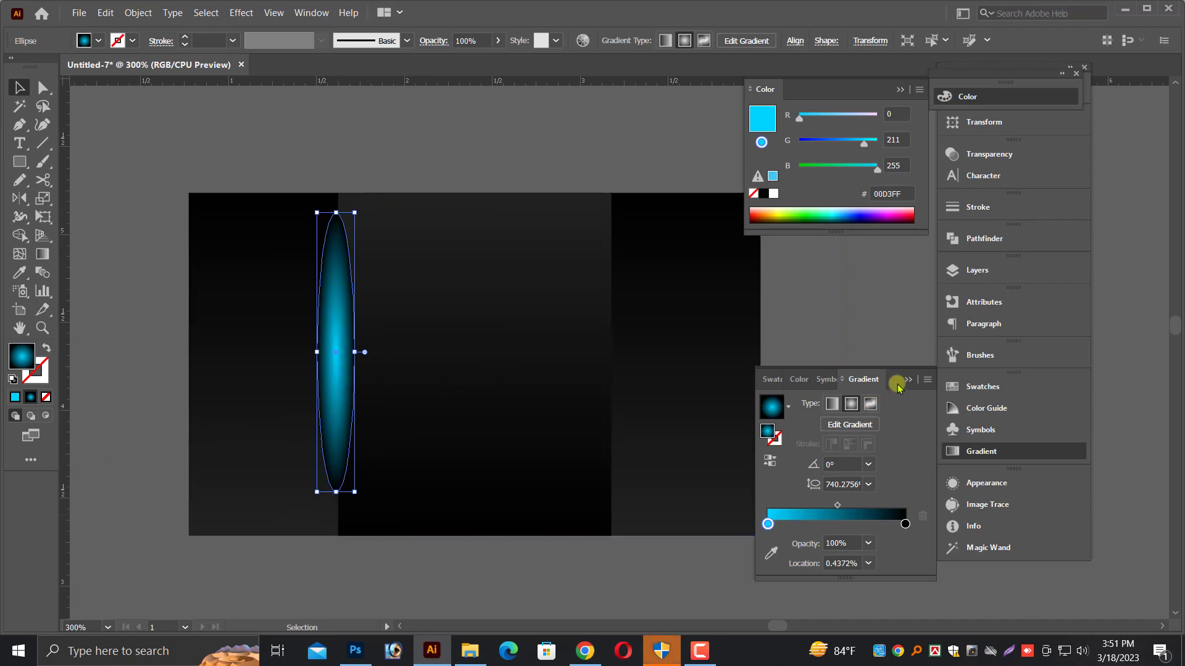
pyautogui.click(987, 155)
pyautogui.click(827, 168)
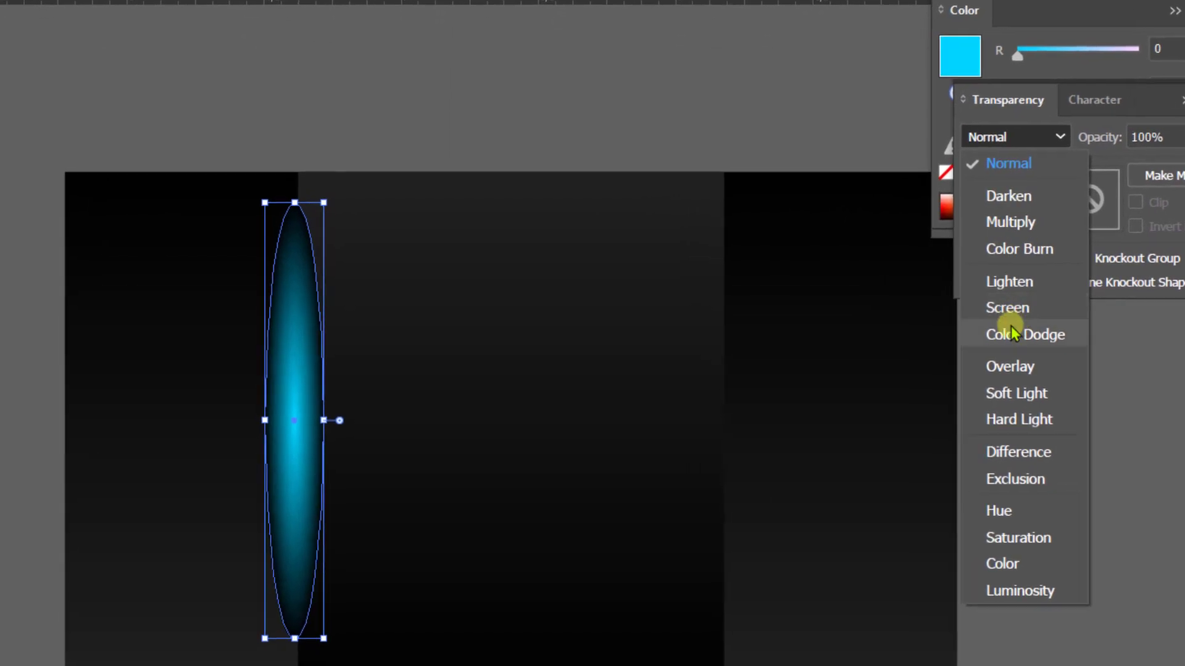
pyautogui.click(1006, 307)
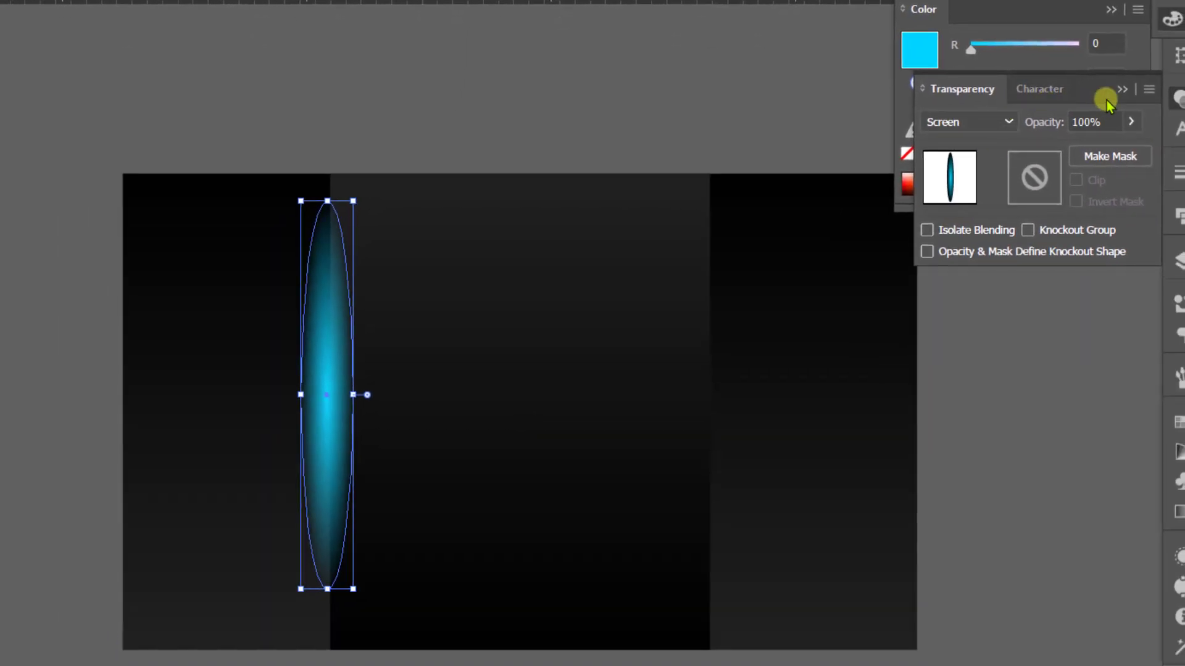
pyautogui.click(1121, 90)
# Bring the middle rectangle to the front so that it covers the right half of the blue ellipse.
pyautogui.click(519, 304)
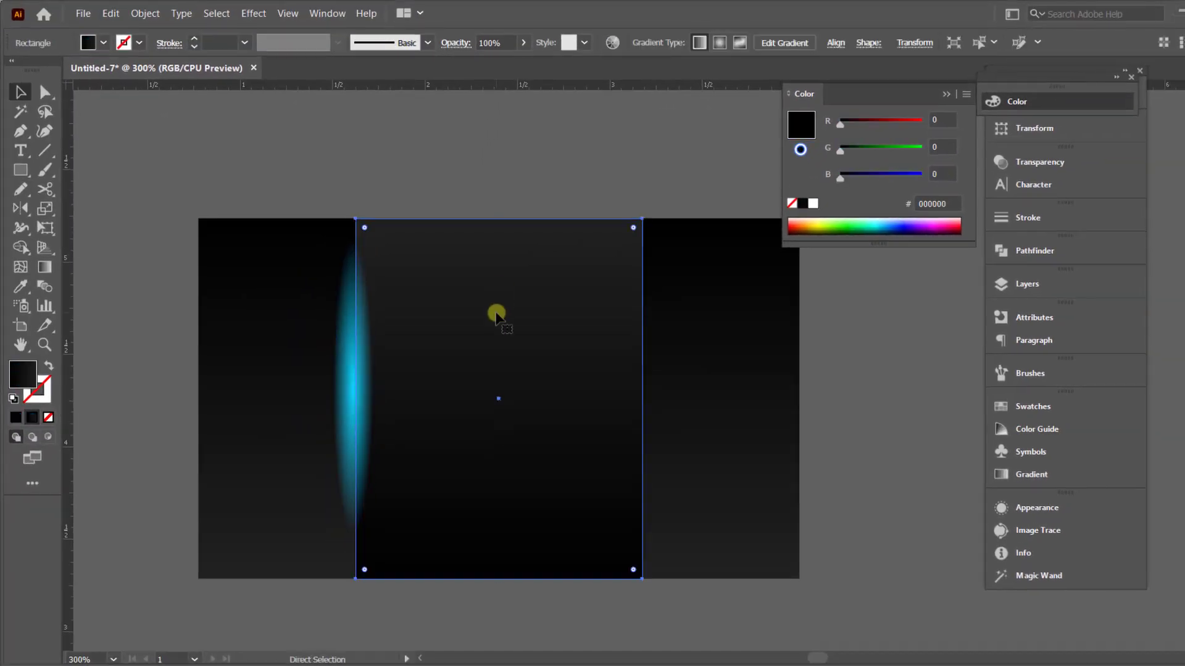
pyautogui.hotkey('ctrl', 'shift', ']')
pyautogui.click(495, 205)
pyautogui.hotkey('ctrl', '-')
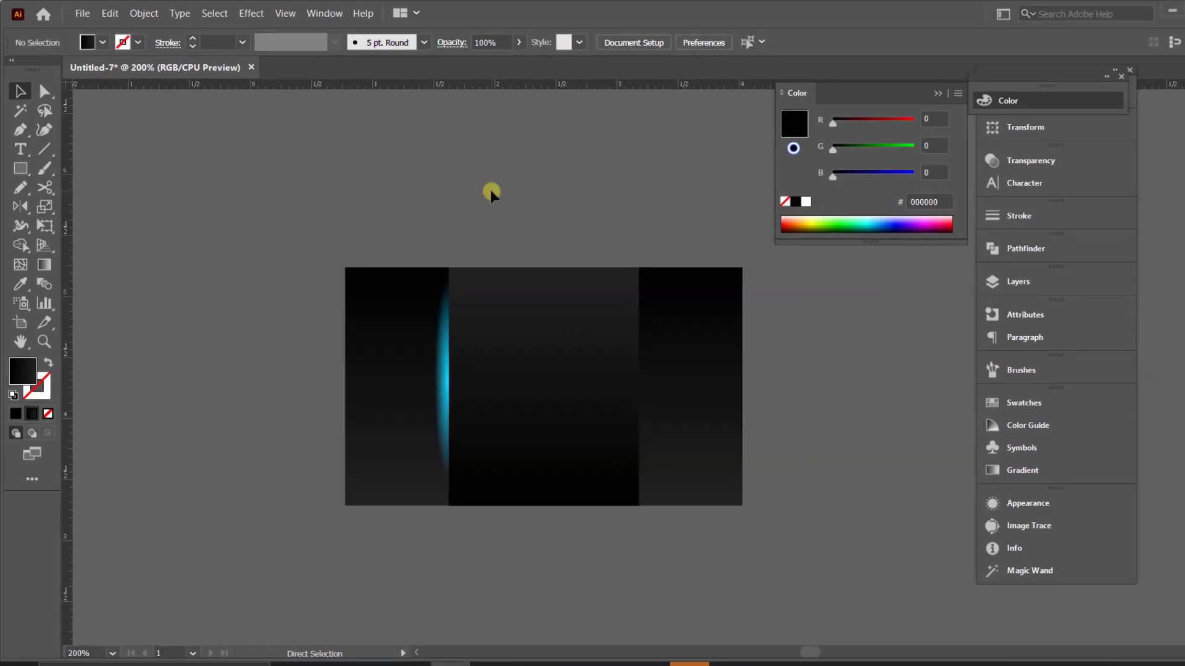
pyautogui.hotkey('ctrl', '-')
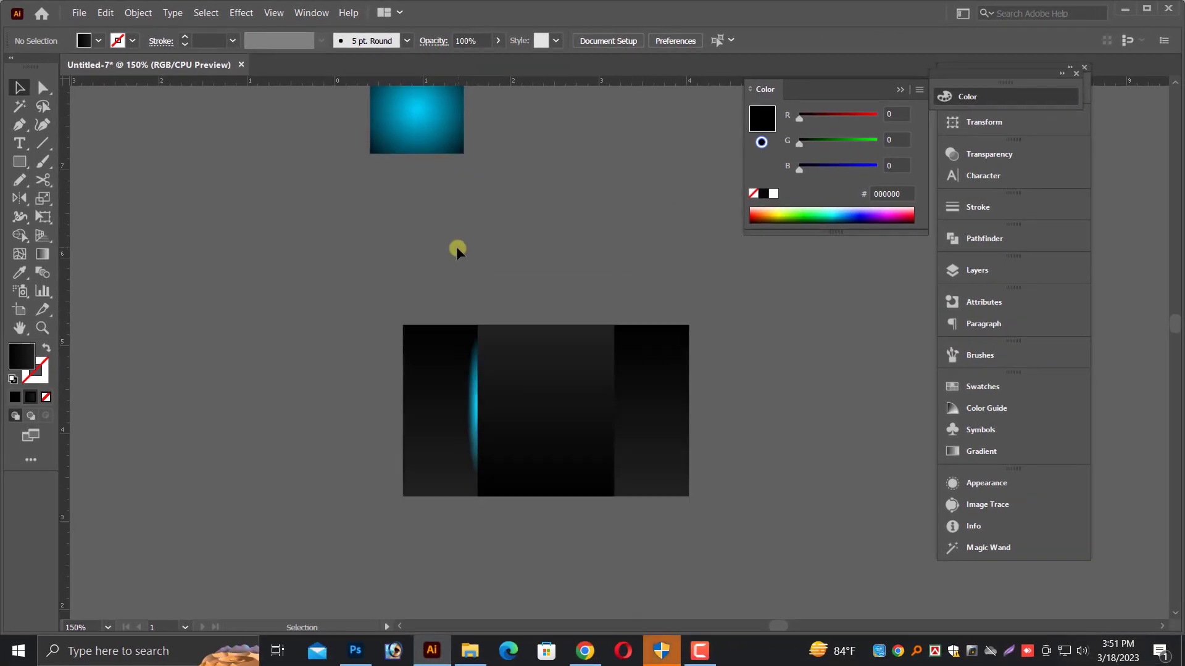
# Move the clipped gradient square down to just above the card's middle rectangle.
pyautogui.scroll(1, 457, 247)
pyautogui.moveTo(424, 168); pyautogui.dragTo(546, 357)
pyautogui.hotkey('ctrl', '+')
pyautogui.moveTo(622, 353); pyautogui.dragTo(595, 306)
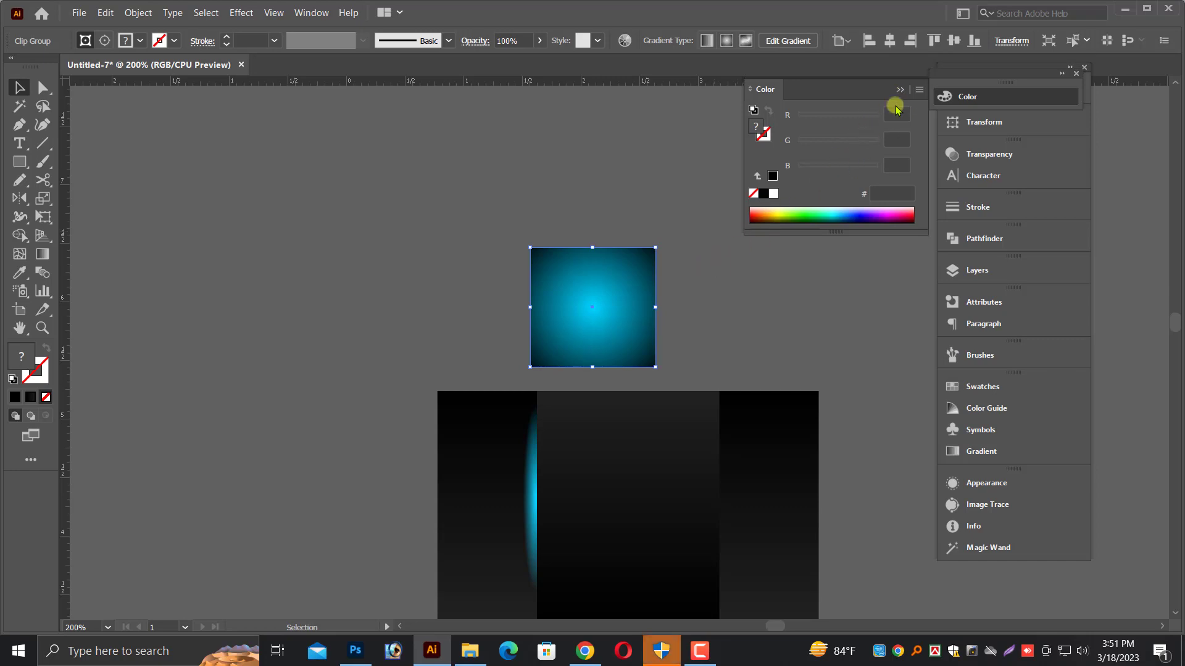
# Set the clipped gradient square's blend mode to Color Dodge.
pyautogui.click(899, 90)
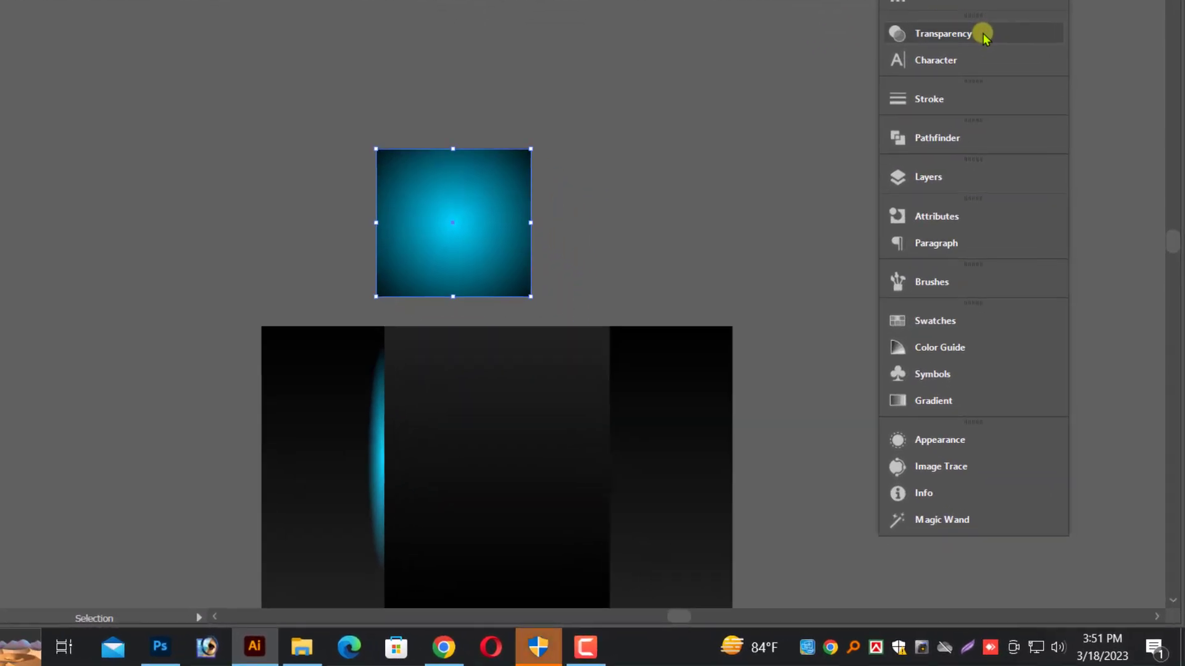
pyautogui.click(984, 37)
pyautogui.click(731, 53)
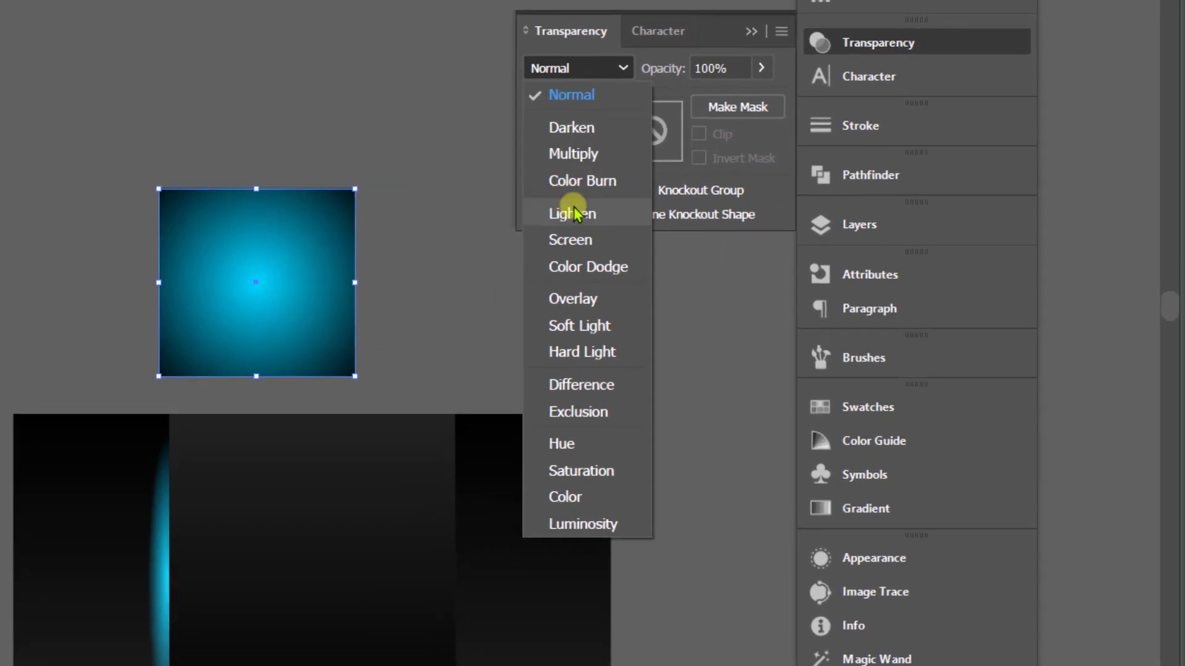
pyautogui.click(563, 267)
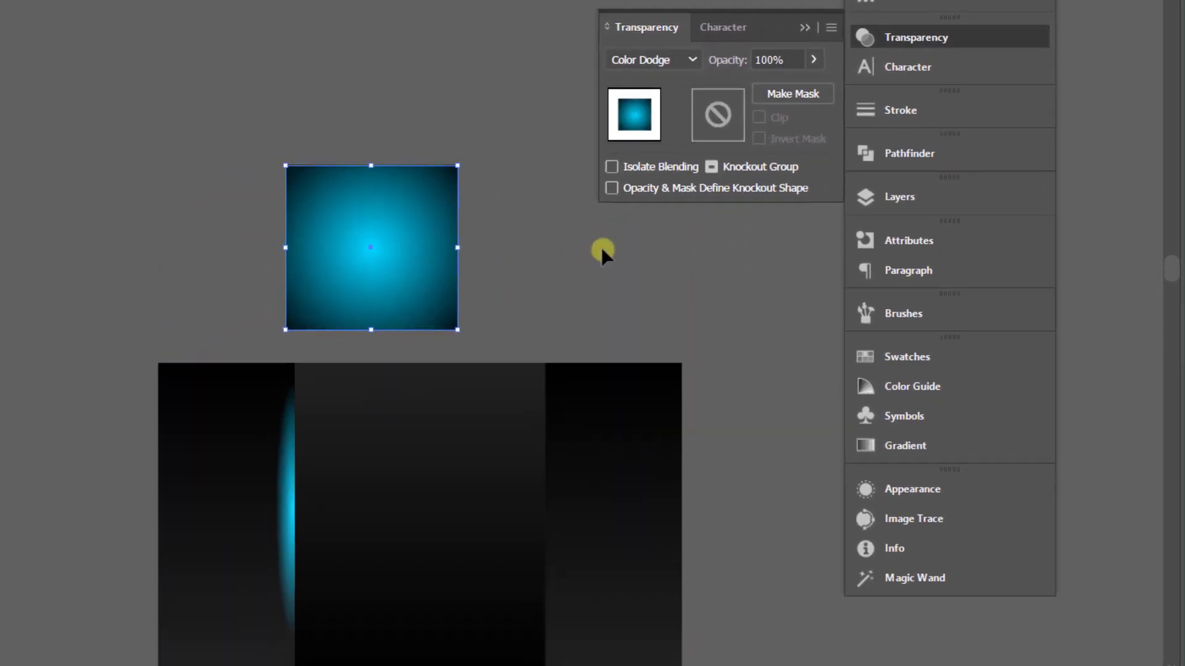
# Move the clipped gradient square onto the upper-left part of the middle rectangle and bring it to the front.
pyautogui.moveTo(237, 285); pyautogui.dragTo(255, 544)
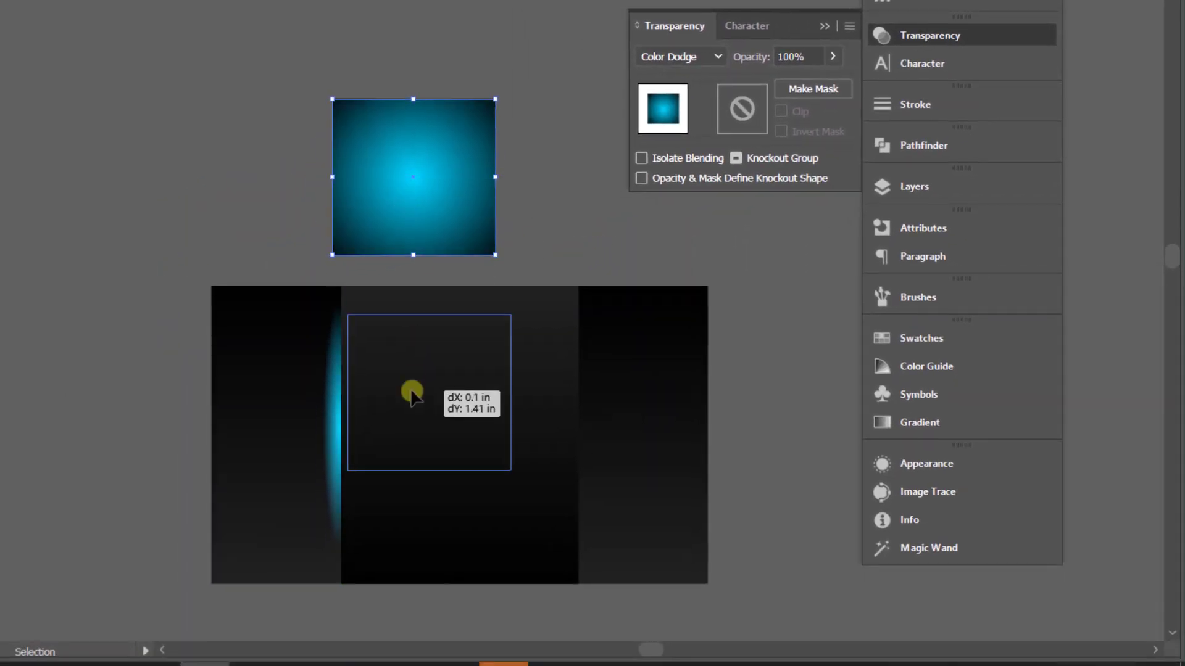
pyautogui.moveTo(411, 393); pyautogui.dragTo(413, 394)
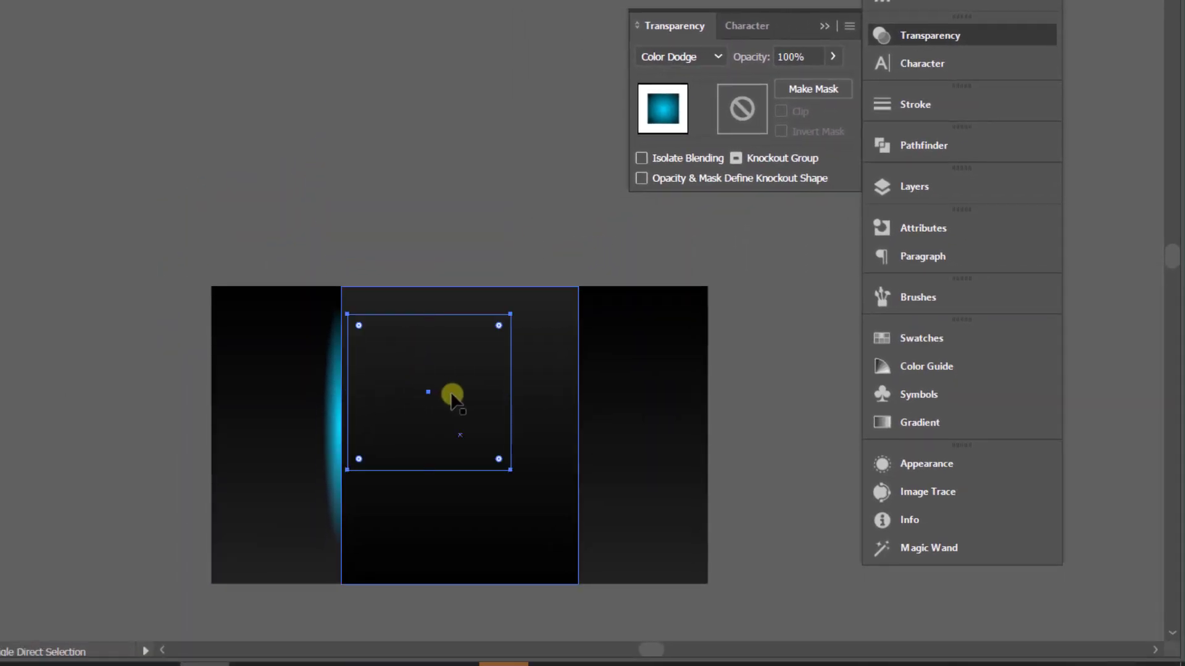
pyautogui.hotkey('ctrl', 'shift', ']')
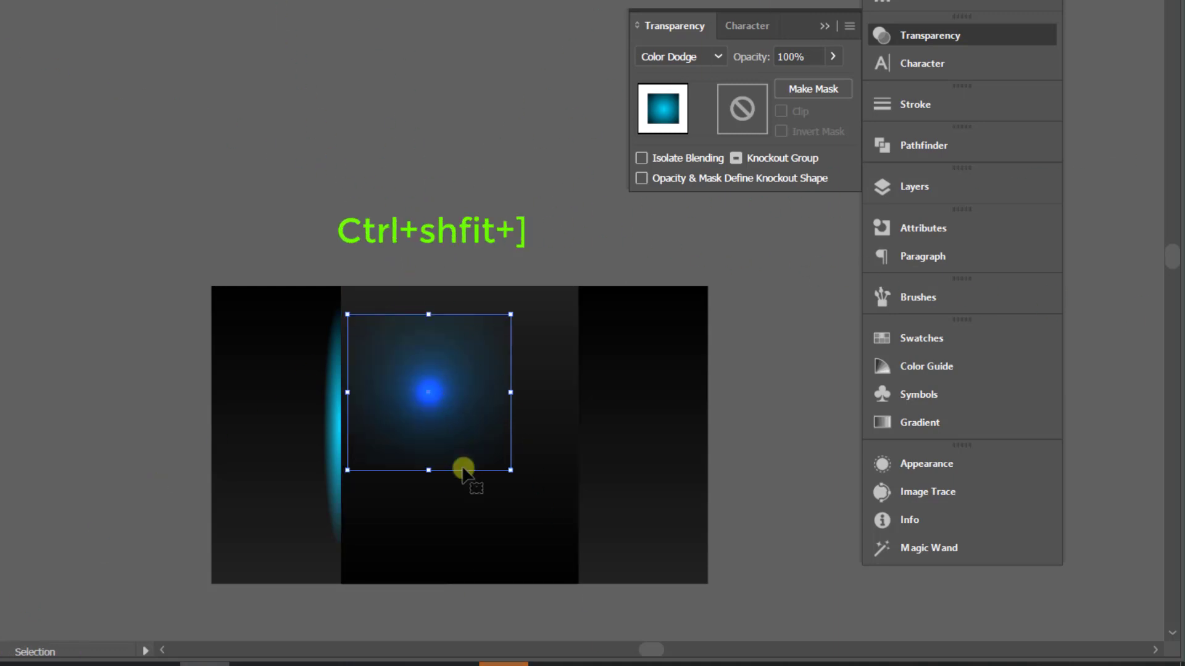
# Try the Color Burn blend mode on the clipped gradient square and switch it back to Color Dodge.
pyautogui.click(704, 56)
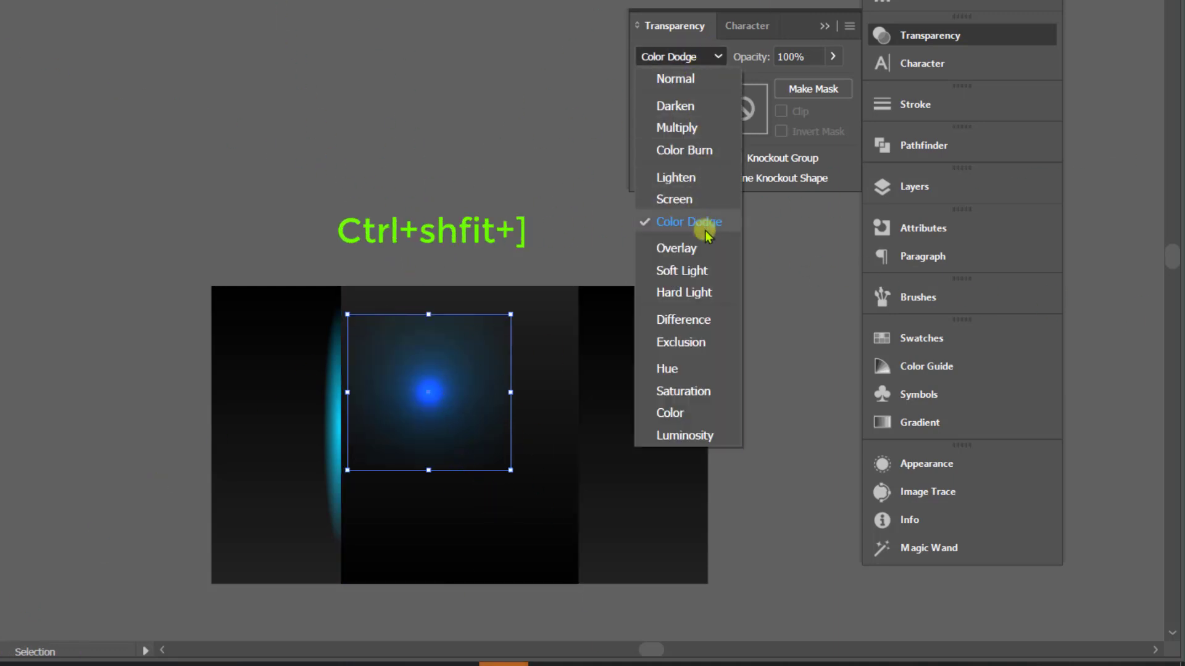
pyautogui.click(697, 152)
pyautogui.click(673, 62)
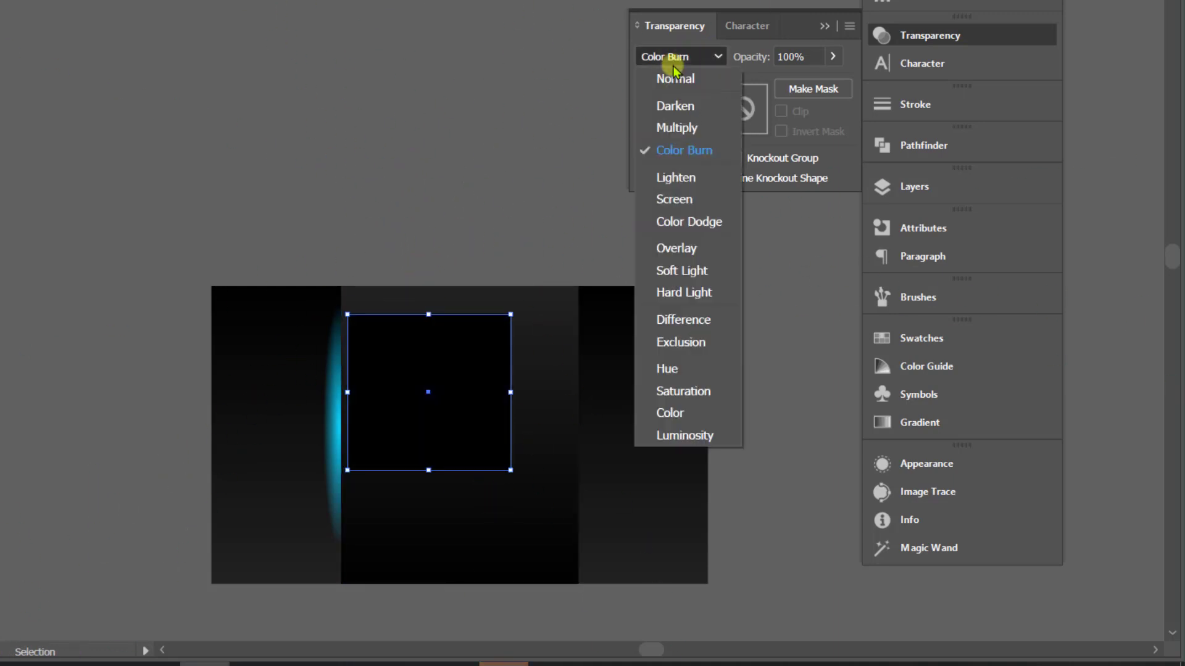
pyautogui.click(689, 222)
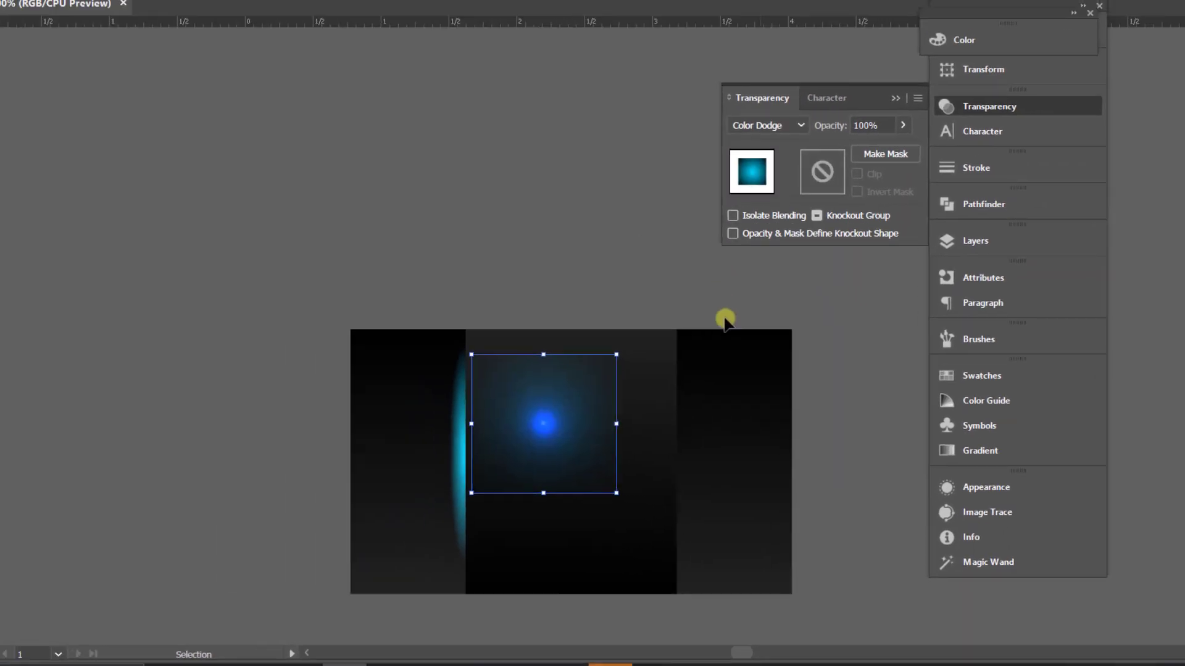
pyautogui.hotkey('ctrl', '+')
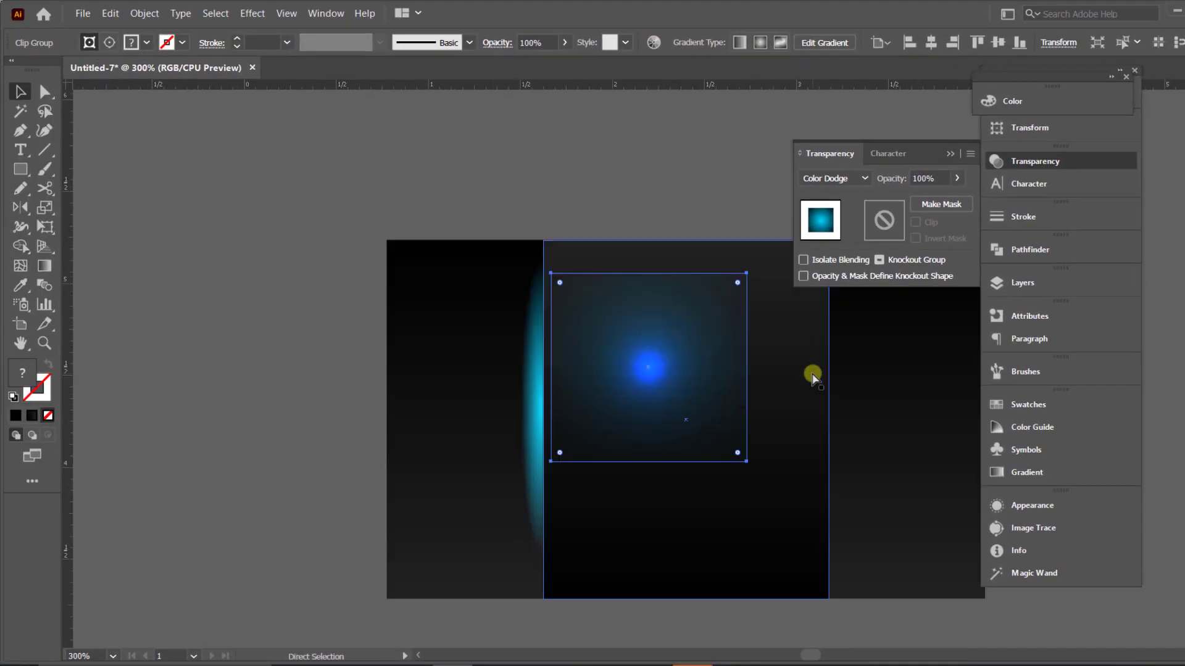
pyautogui.hotkey('ctrl', '+')
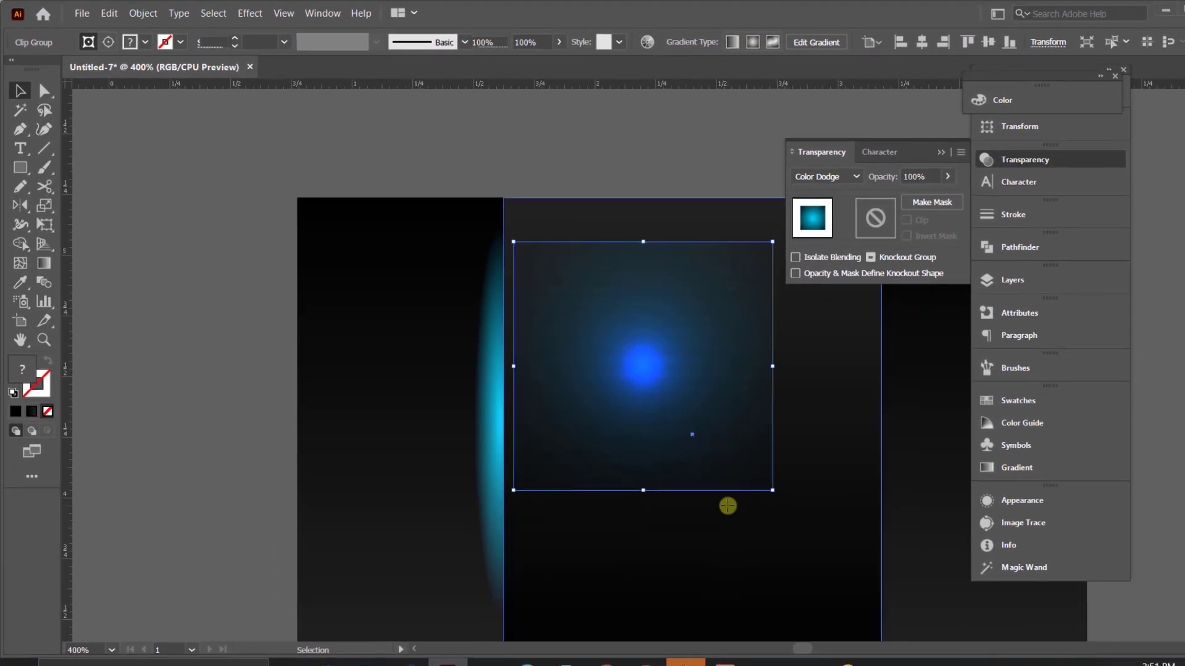
pyautogui.click(734, 510)
pyautogui.hotkey('ctrl', '2')
pyautogui.click(735, 488)
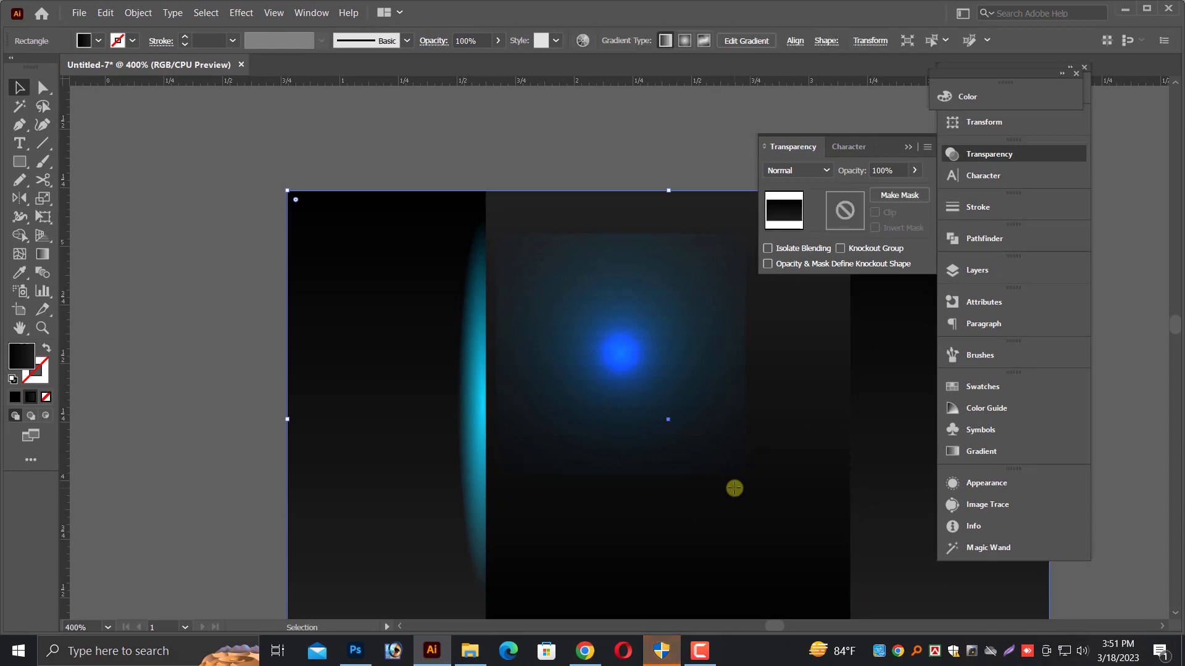
pyautogui.moveTo(779, 493); pyautogui.dragTo(592, 450)
pyautogui.moveTo(525, 492); pyautogui.dragTo(656, 494)
pyautogui.hotkey('ctrl', 'z')
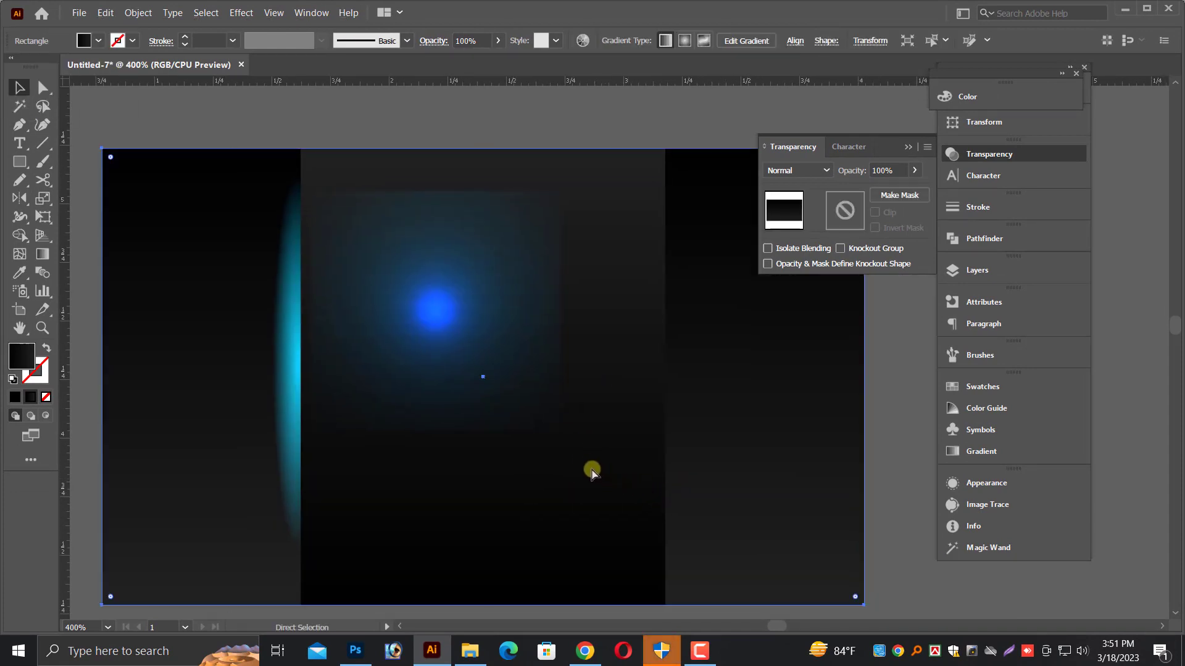
# Hide the card's middle gradient rectangle to expose the full ellipse and glow behind it.
pyautogui.click(591, 472)
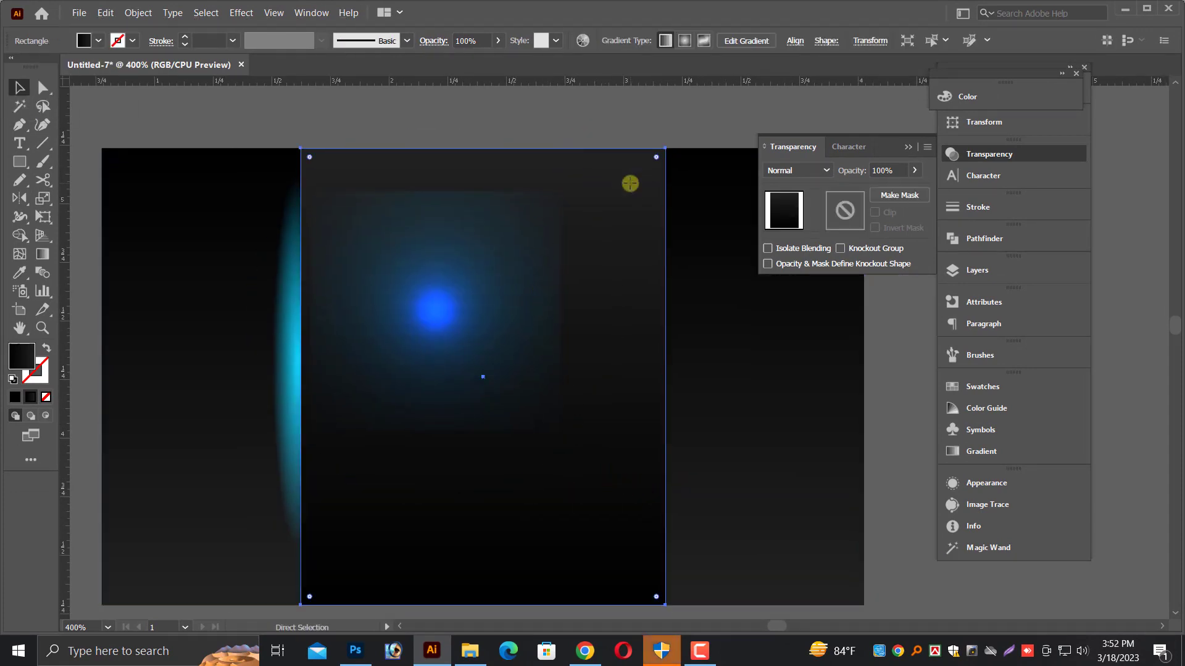
pyautogui.press('Delete')
pyautogui.press('v')
# Move the clipped gradient square so its left edge overlaps the cyan ellipse, and enlarge it down and to the right.
pyautogui.click(476, 350)
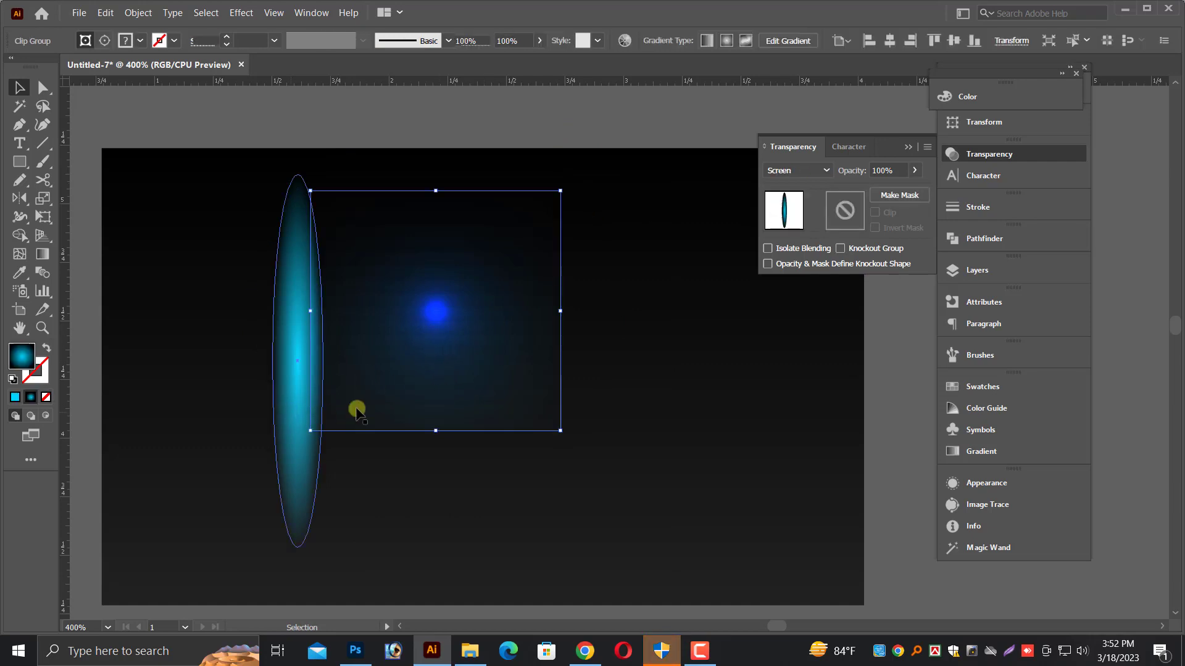
pyautogui.moveTo(451, 352)
pyautogui.mouseDown()
pyautogui.moveTo(413, 374)
pyautogui.moveTo(467, 391)
pyautogui.mouseUp()
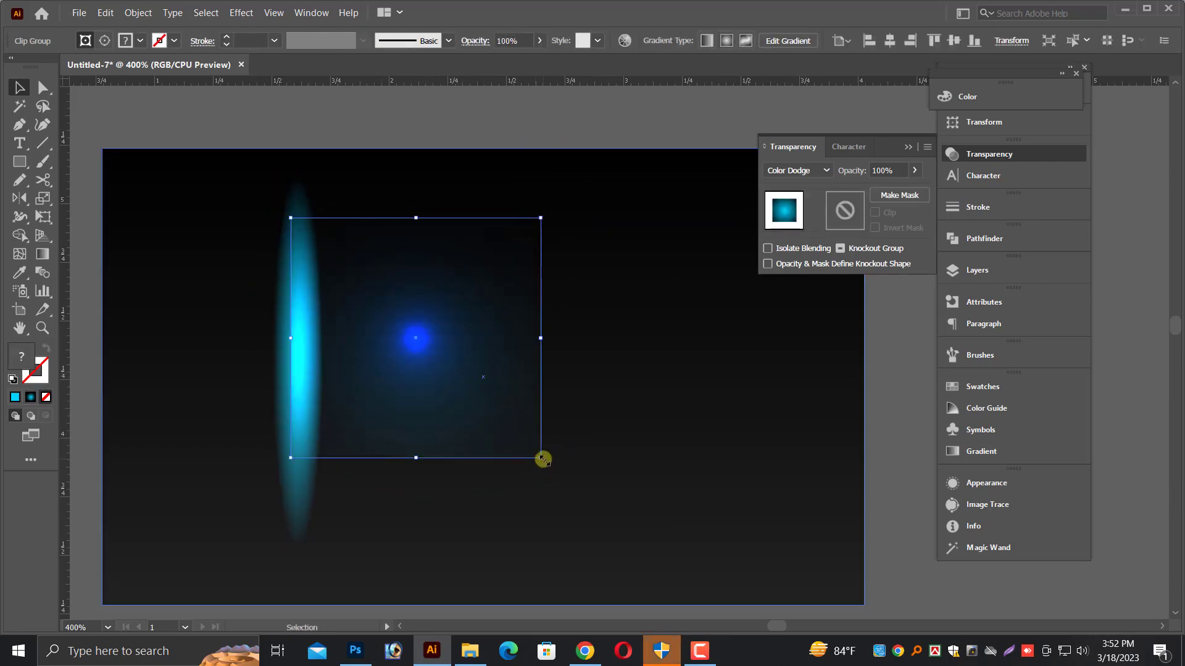
pyautogui.moveTo(542, 460); pyautogui.dragTo(617, 541)
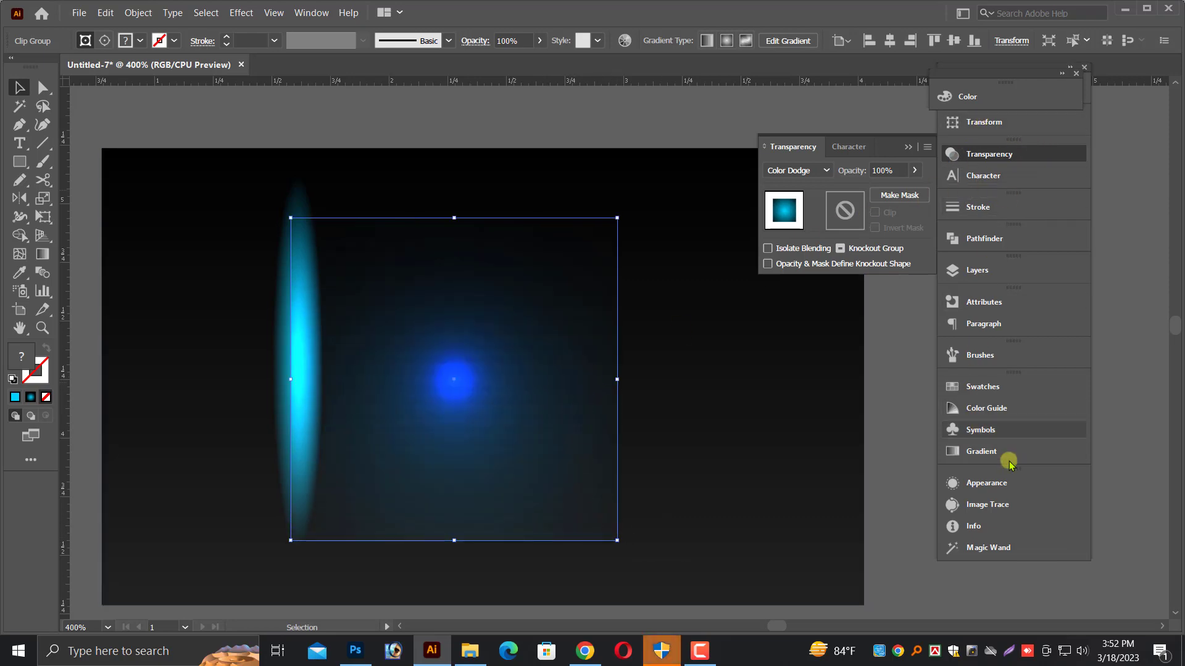
# Shift the midpoint of the square's radial gradient toward the black stop to enlarge the blue glow.
pyautogui.click(956, 453)
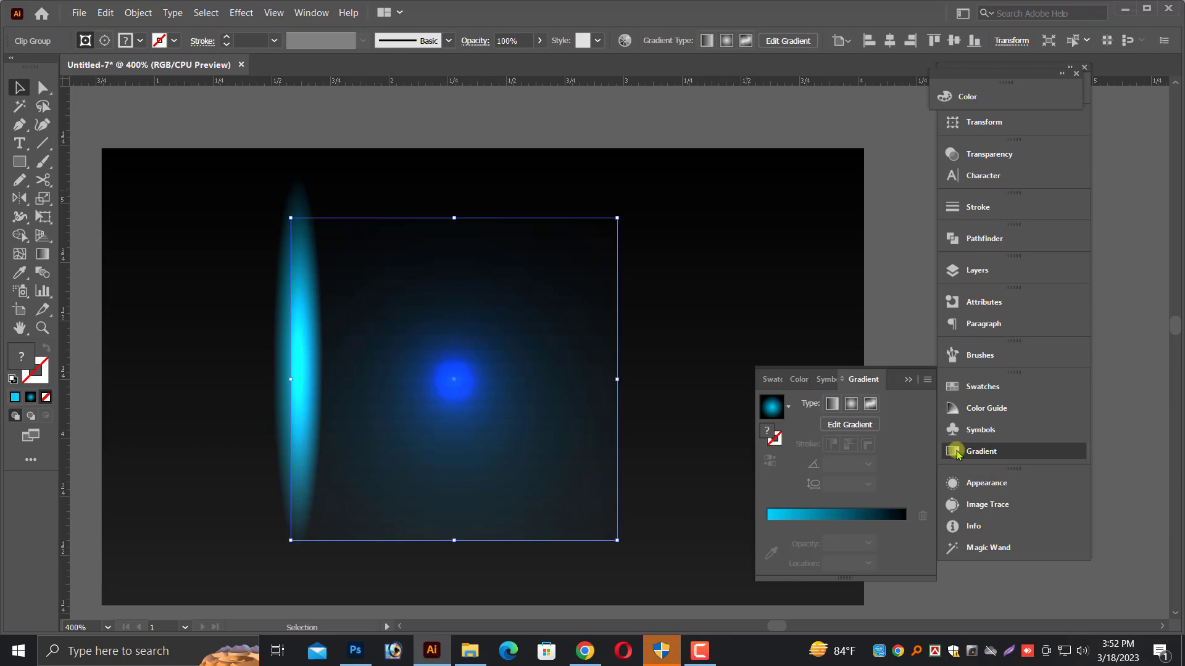
pyautogui.click(839, 516)
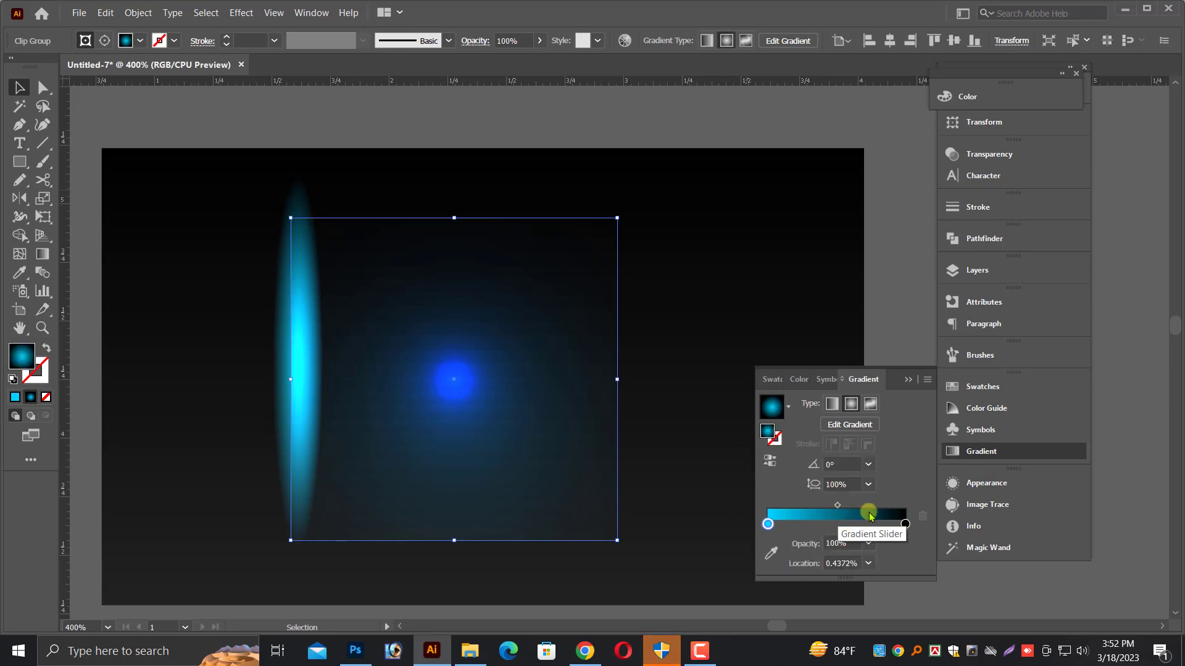
pyautogui.moveTo(839, 509); pyautogui.dragTo(894, 511)
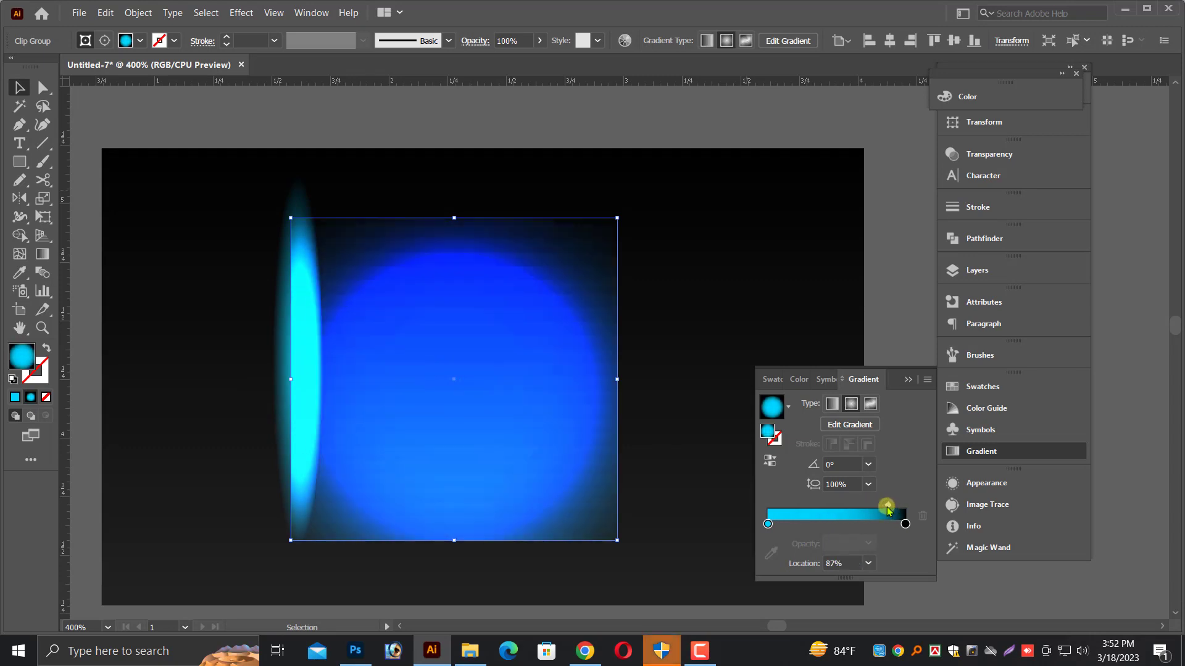
pyautogui.click(908, 379)
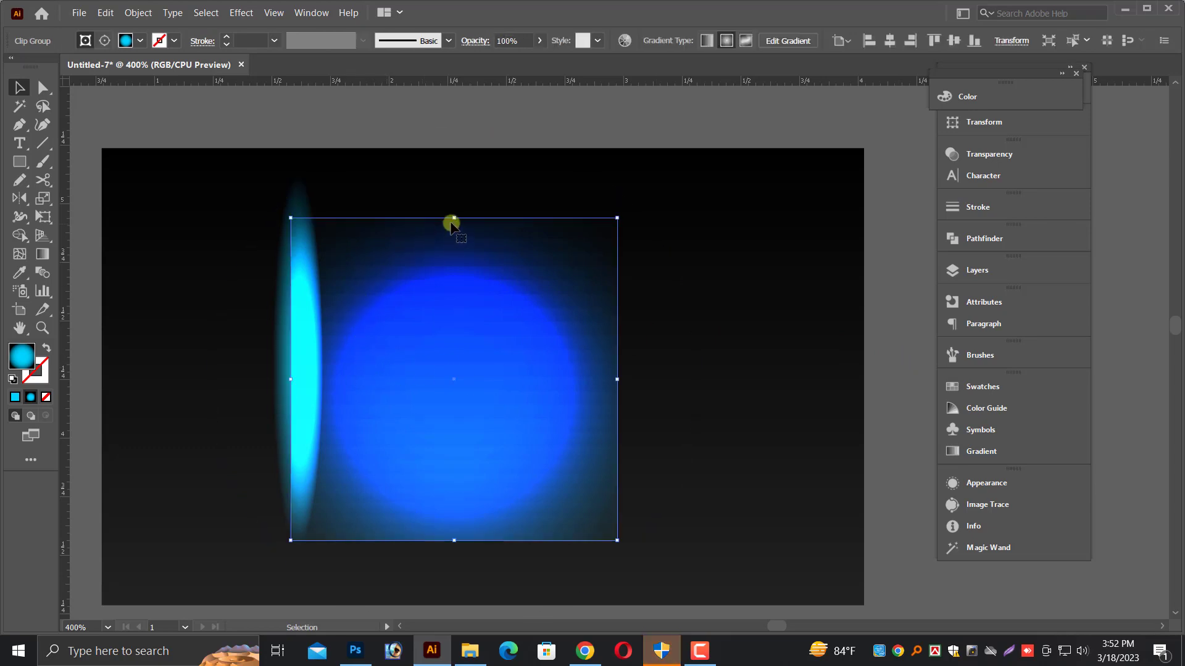
# Stretch the clipped gradient square slightly upward, then try extending it down to the card's lower edge and undo that stretch.
pyautogui.moveTo(457, 210); pyautogui.dragTo(457, 192)
pyautogui.scroll(-1, 464, 520)
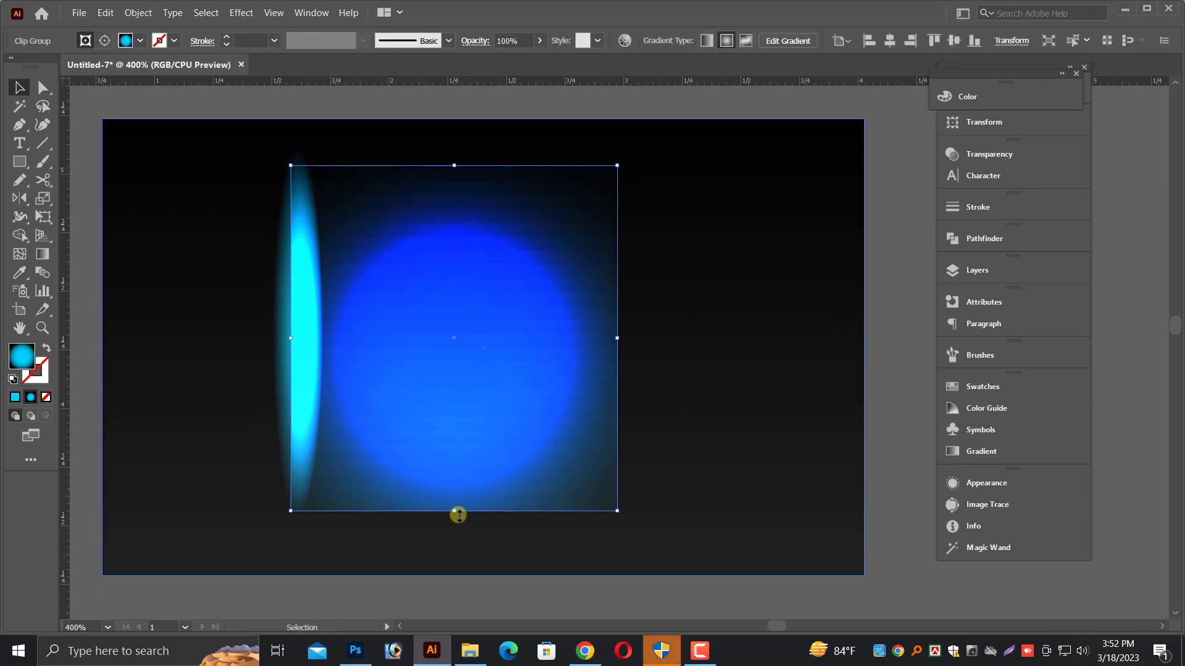
pyautogui.moveTo(458, 515); pyautogui.dragTo(457, 572)
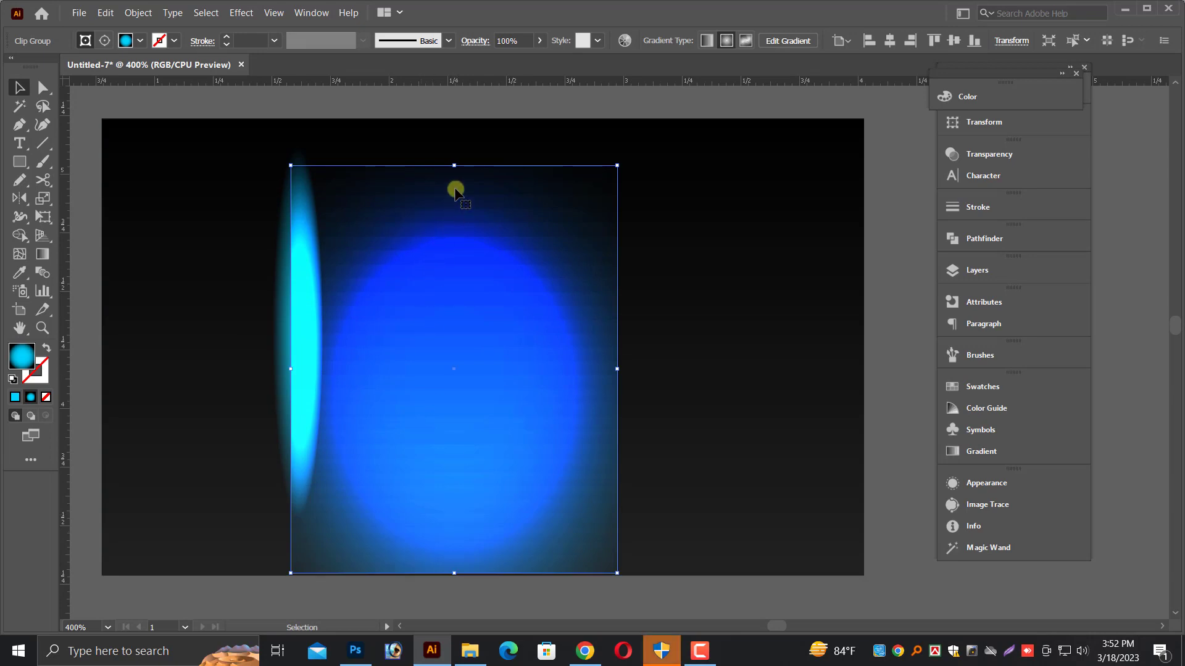
pyautogui.hotkey('ctrl', 'z')
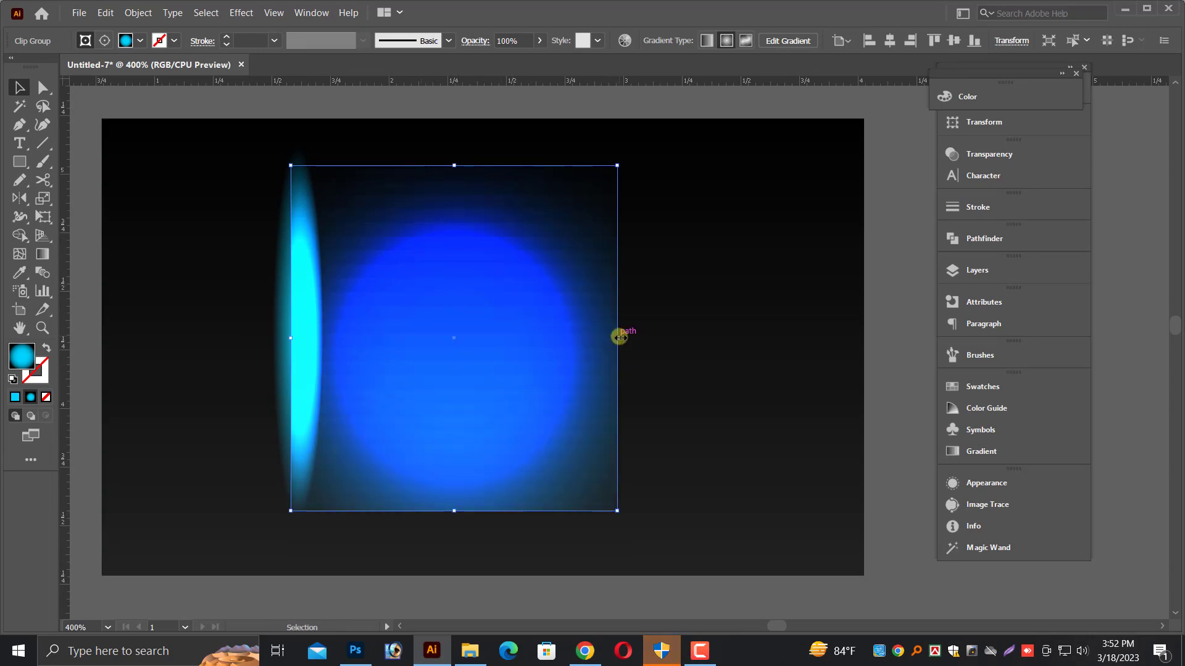
# Show all hidden objects and move the spare dark rectangle farther down, clear of the card.
pyautogui.hotkey('ctrl', 'alt', '3')
pyautogui.scroll(1, 886, 372)
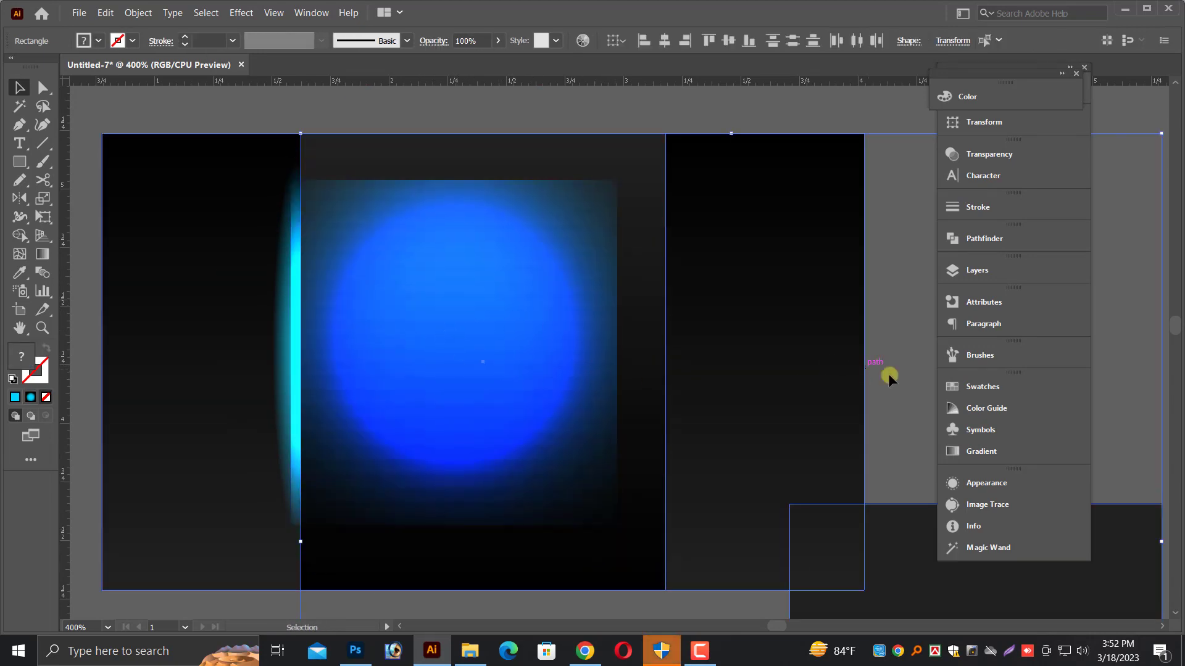
pyautogui.hotkey('ctrl', '-')
pyautogui.hotkey('ctrl', '-')
pyautogui.click(872, 361)
pyautogui.moveTo(732, 425); pyautogui.dragTo(764, 542)
pyautogui.moveTo(923, 362); pyautogui.dragTo(923, 361)
pyautogui.moveTo(612, 333); pyautogui.dragTo(721, 369)
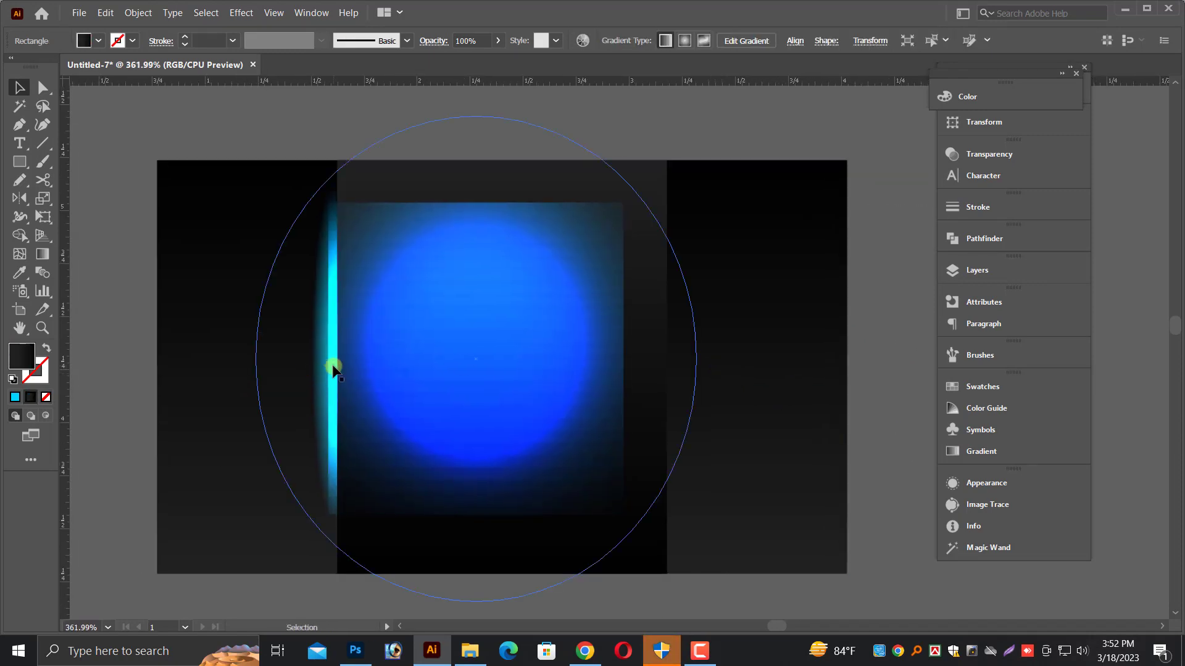
pyautogui.click(333, 371)
pyautogui.moveTo(421, 378); pyautogui.dragTo(478, 384)
pyautogui.hotkey('ctrl', 'z')
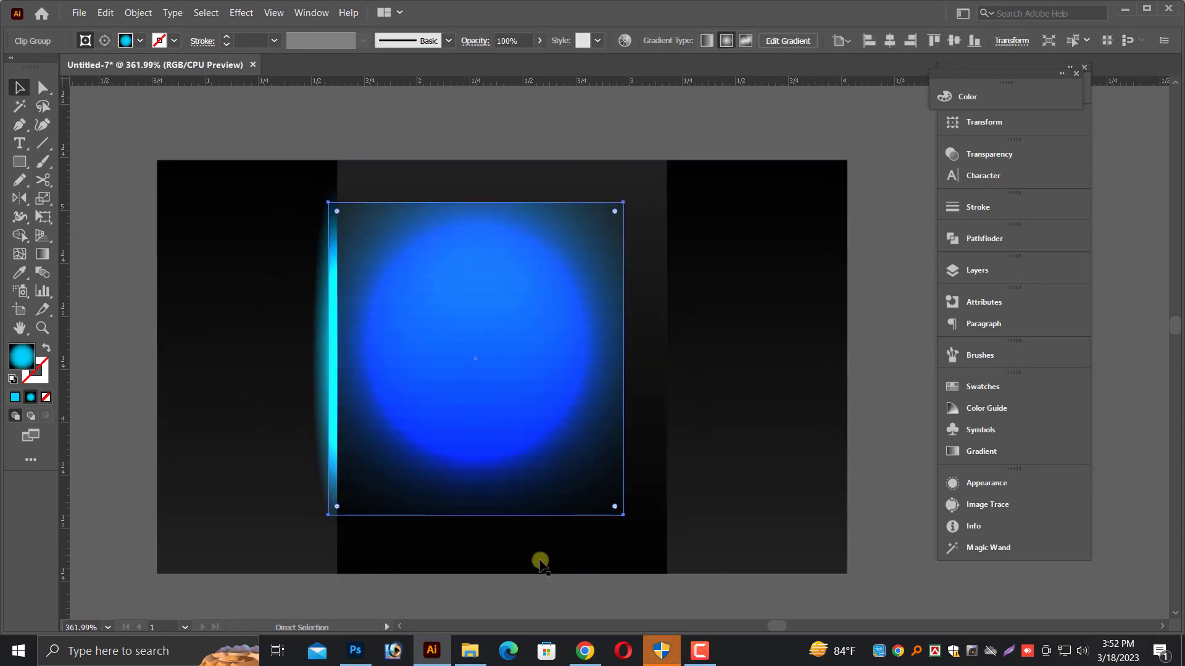
# Bring the middle rectangle in front of the clipped gradient square, keeping its position on the card.
pyautogui.click(546, 559)
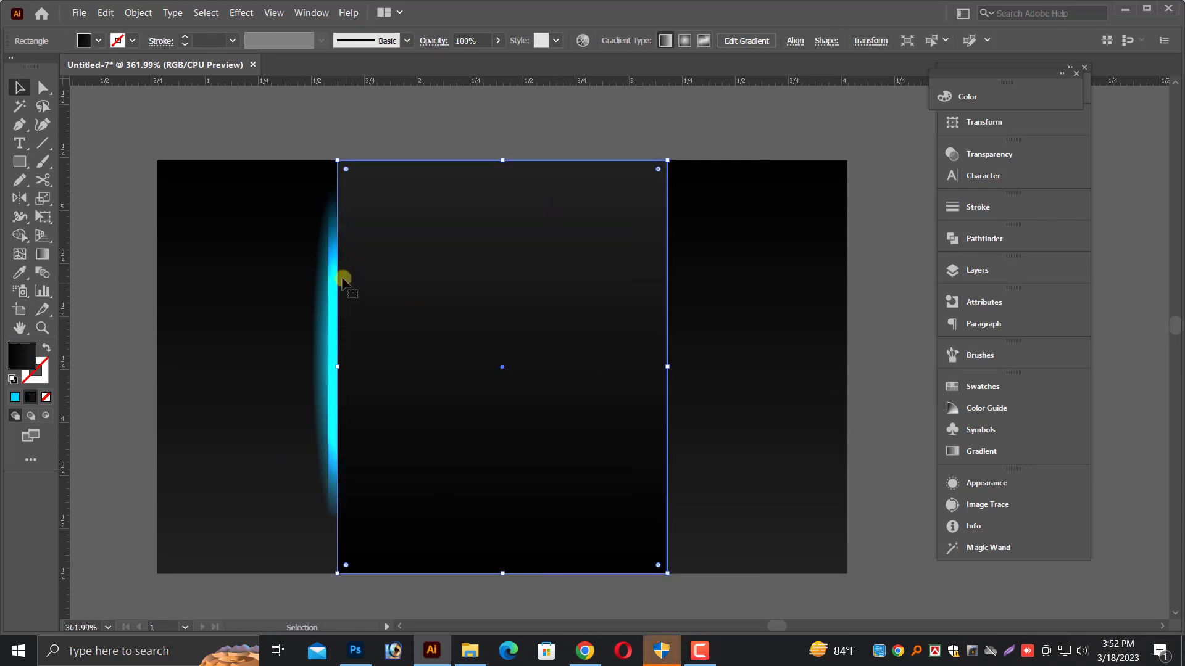
pyautogui.moveTo(415, 309); pyautogui.dragTo(505, 324)
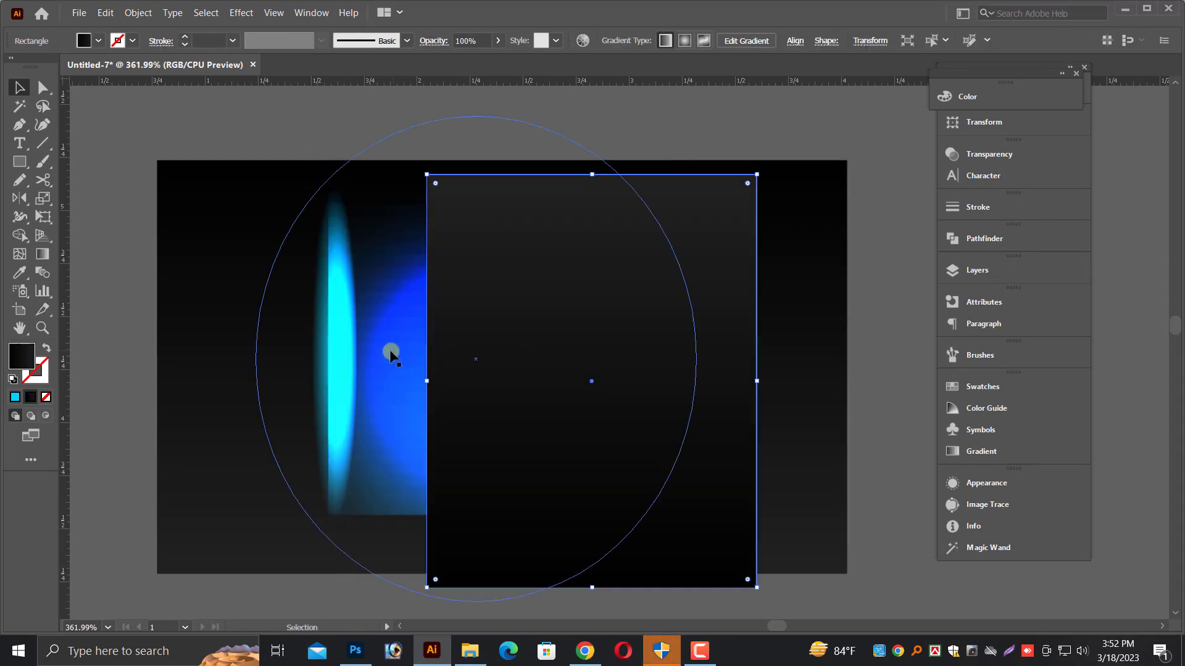
pyautogui.hotkey('ctrl', 'z')
# Nudge the cyan ellipse slightly left along the middle rectangle's left edge.
pyautogui.click(331, 361)
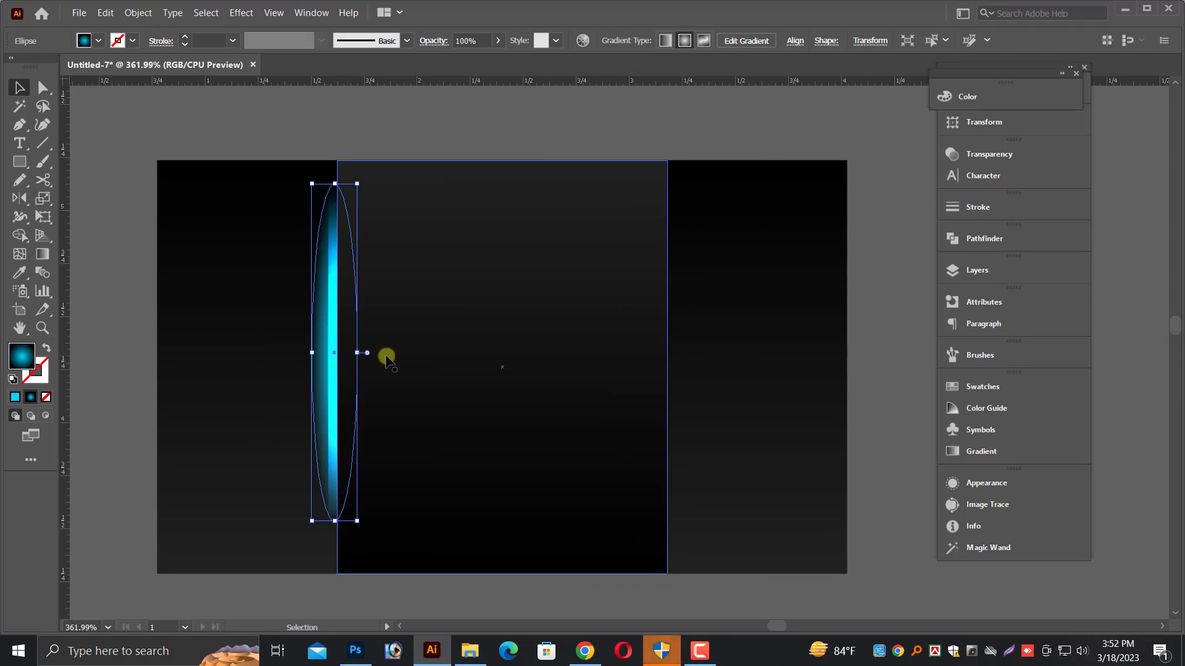
pyautogui.press('Left')
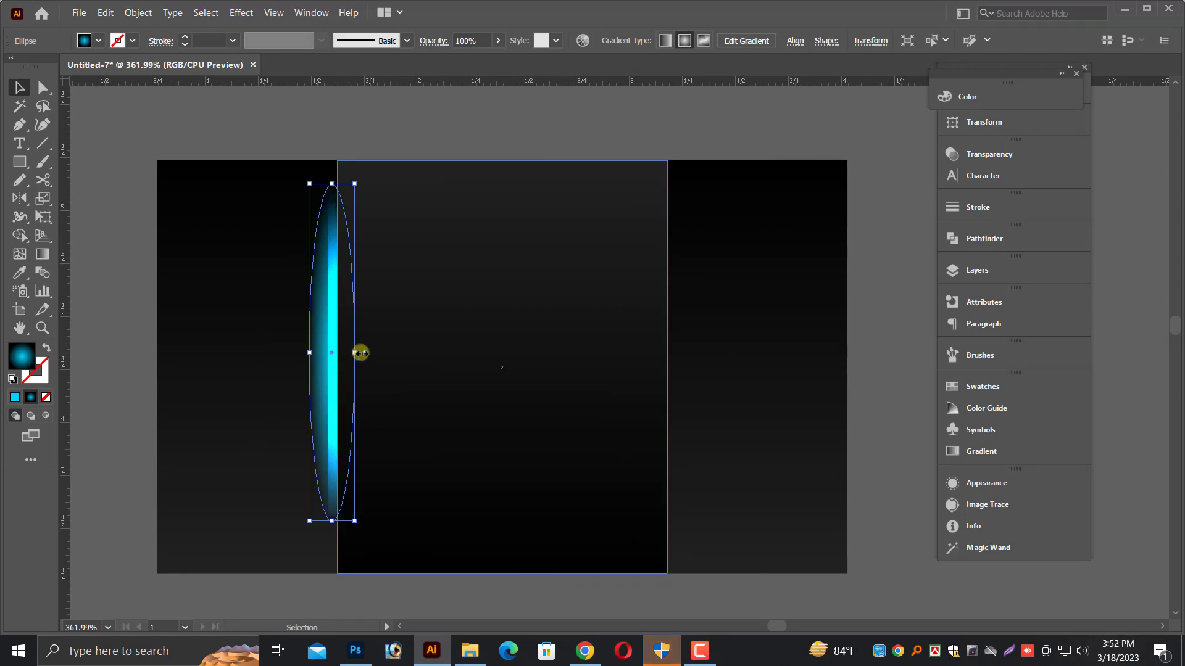
pyautogui.press('Left')
pyautogui.scroll(1, 362, 351)
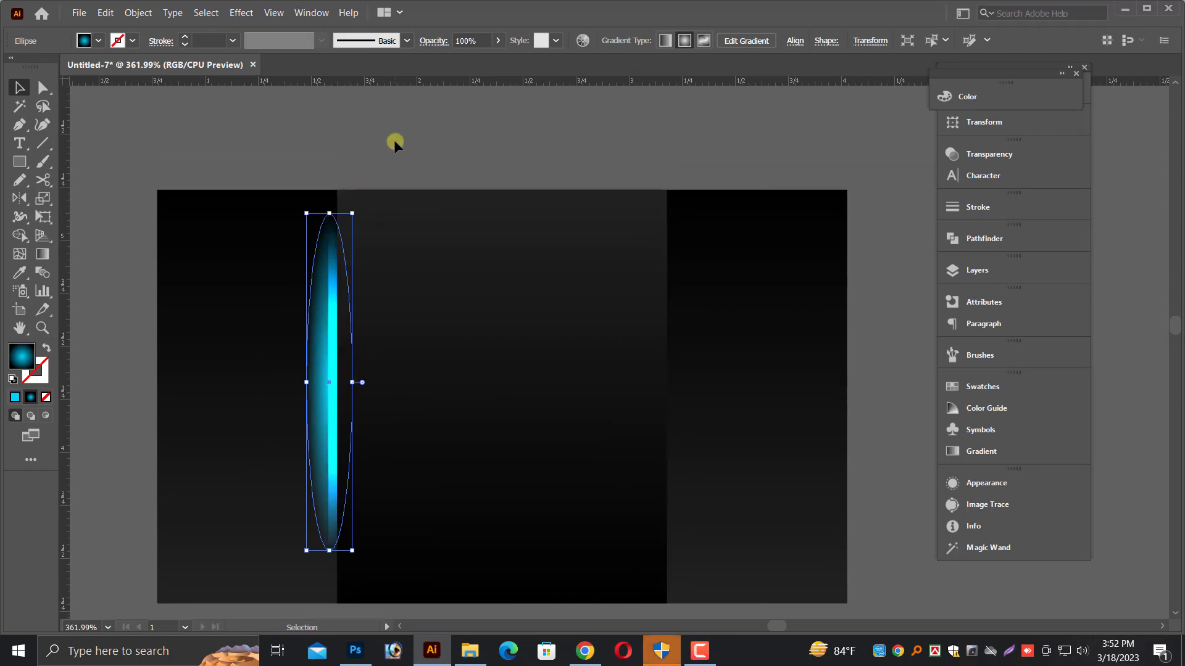
pyautogui.click(393, 140)
# Duplicate the cyan ellipse onto the right edge of the middle rectangle.
pyautogui.scroll(-1, 568, 211)
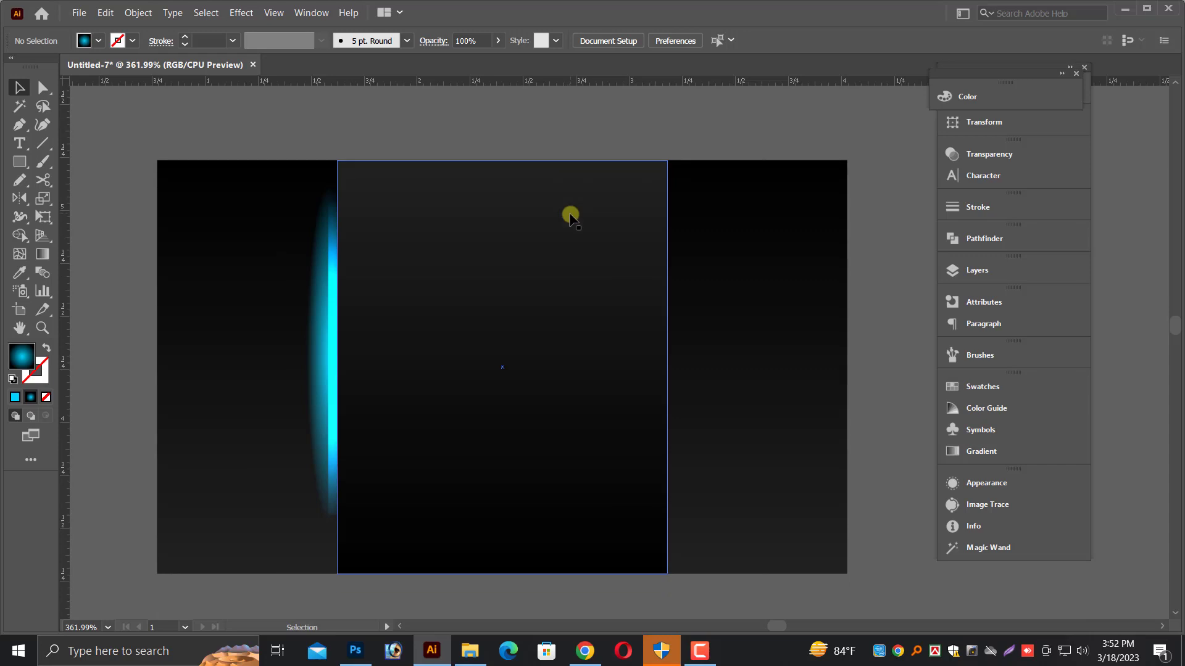
pyautogui.click(558, 360)
pyautogui.moveTo(312, 391); pyautogui.dragTo(617, 427)
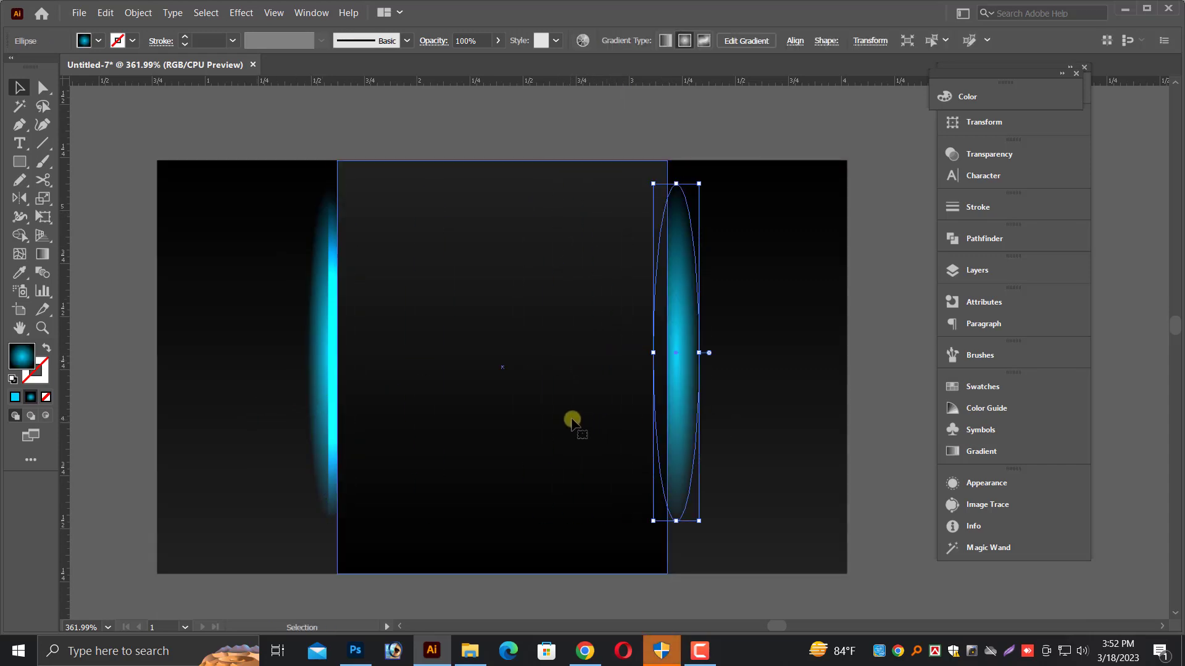
# Hide the middle rectangle and widen the clipped gradient square to the center of the right-hand cyan ellipse.
pyautogui.click(571, 422)
pyautogui.press('Delete')
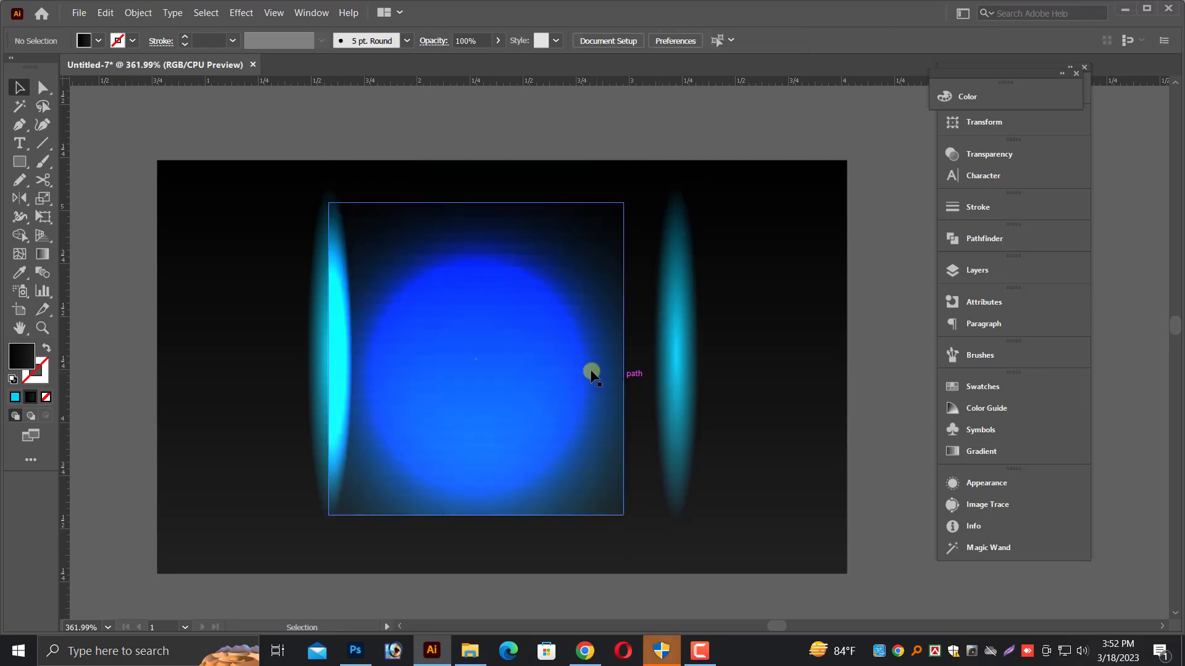
pyautogui.click(620, 364)
pyautogui.moveTo(624, 358); pyautogui.dragTo(679, 360)
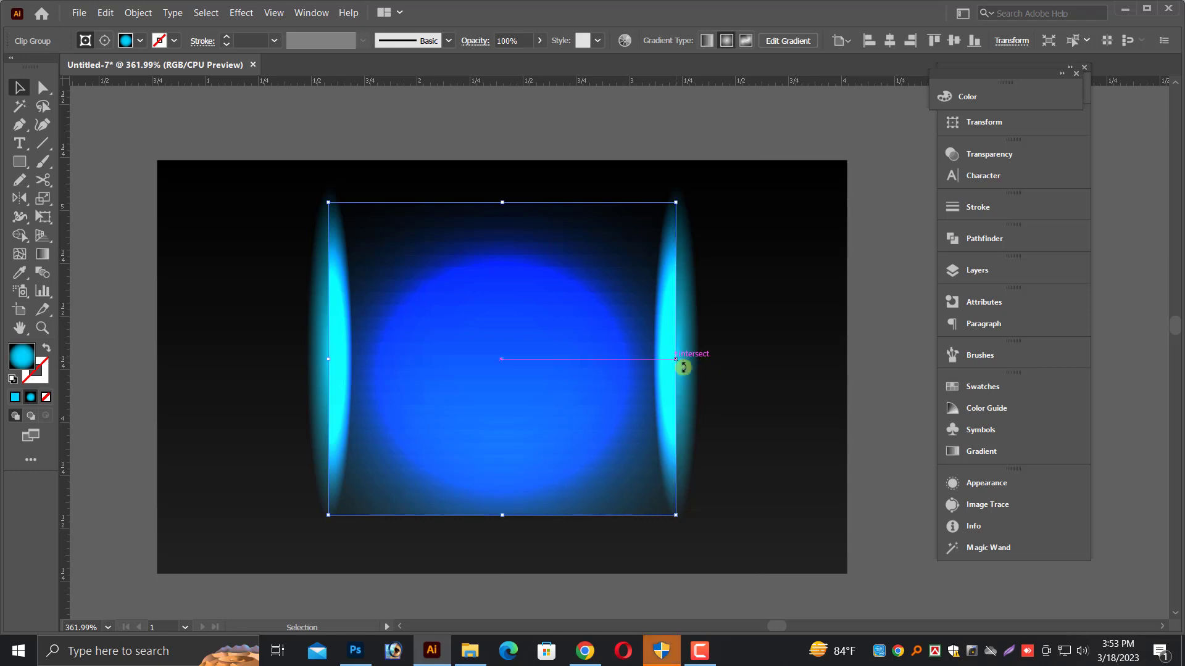
# Show the hidden middle rectangle and move the whole card artwork up, away from the spare rectangle.
pyautogui.hotkey('ctrl', 'alt', '3')
pyautogui.click(907, 381)
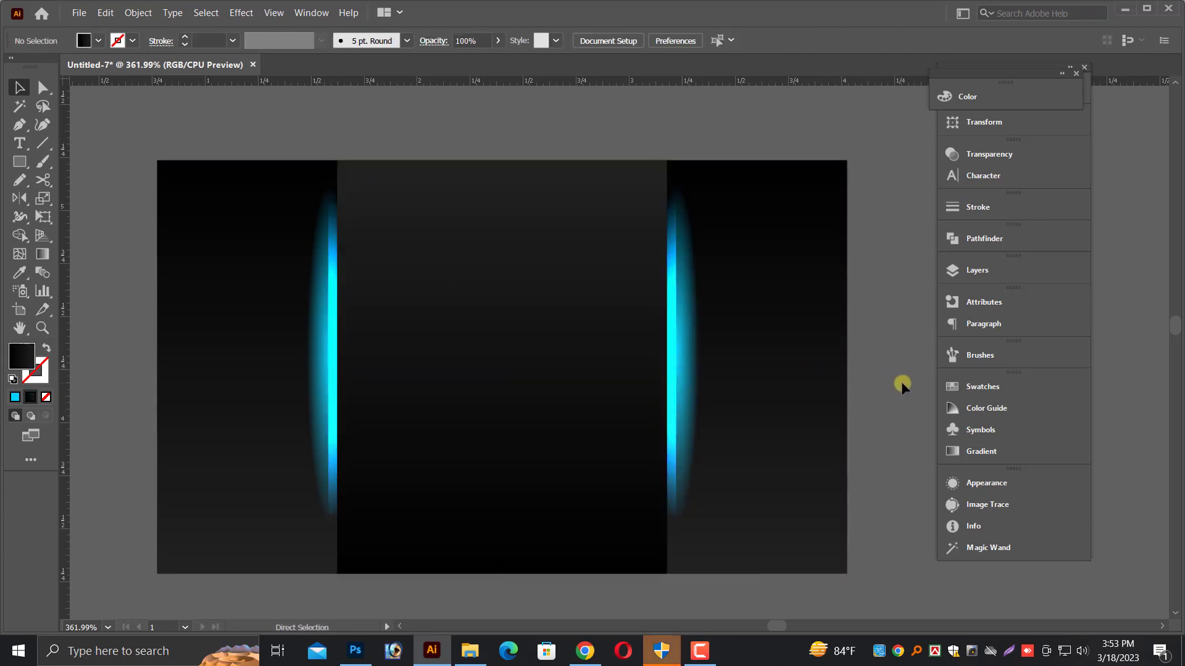
pyautogui.hotkey('ctrl', '-')
pyautogui.hotkey('ctrl', '-')
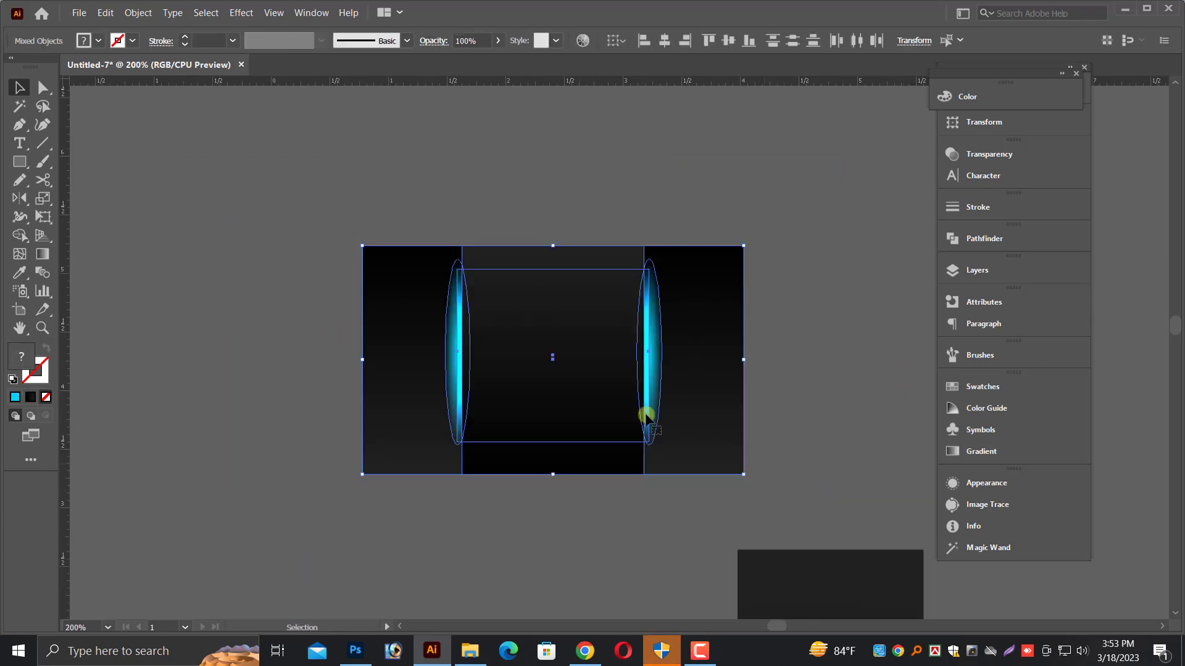
pyautogui.moveTo(642, 415); pyautogui.dragTo(624, 320)
pyautogui.click(525, 448)
# Place a copy of the logo group with its tagline and "Lorem Ipsum Dolor" text over the card's middle rectangle.
pyautogui.hotkey('ctrl', '-')
pyautogui.hotkey('ctrl', '-')
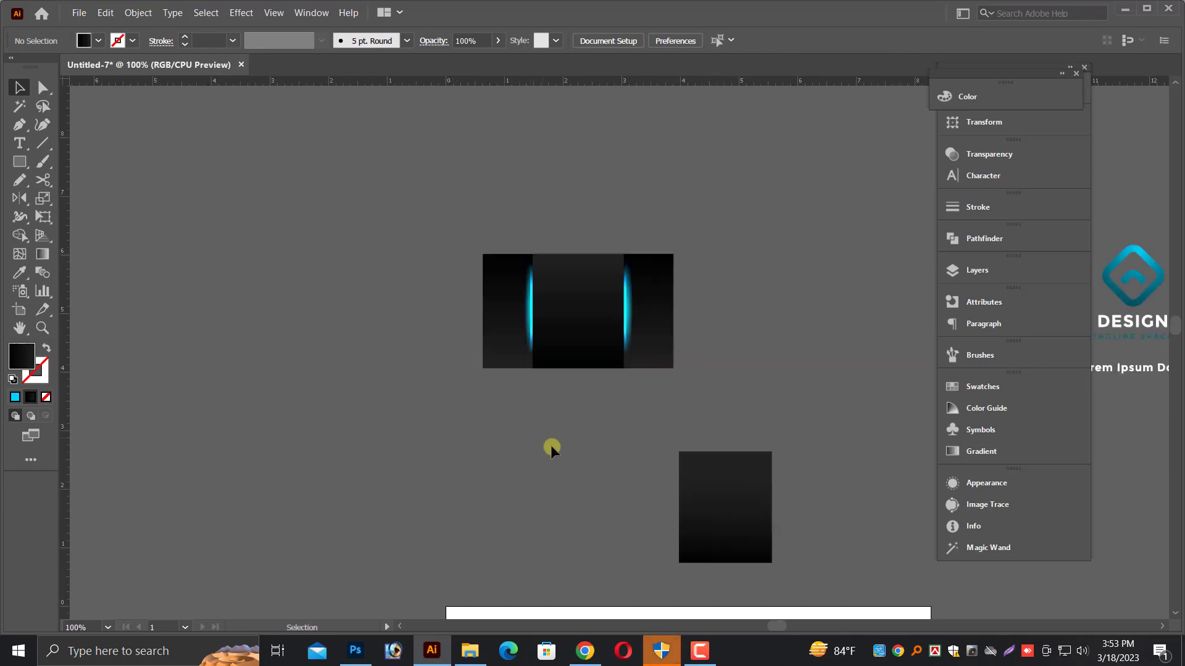
pyautogui.moveTo(590, 423); pyautogui.dragTo(389, 373)
pyautogui.hotkey('alt', 'space')
pyautogui.press('Escape')
pyautogui.scroll(3, 421, 366)
pyautogui.moveTo(503, 340); pyautogui.dragTo(378, 328)
pyautogui.click(844, 323)
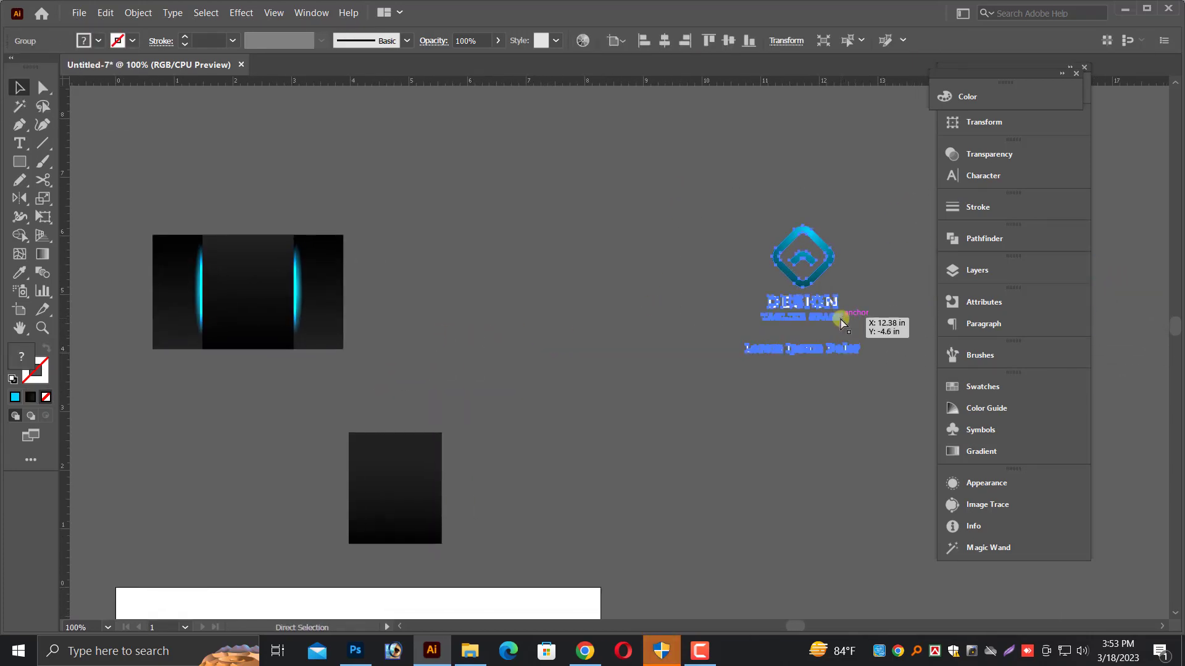
pyautogui.press('a')
pyautogui.press('v')
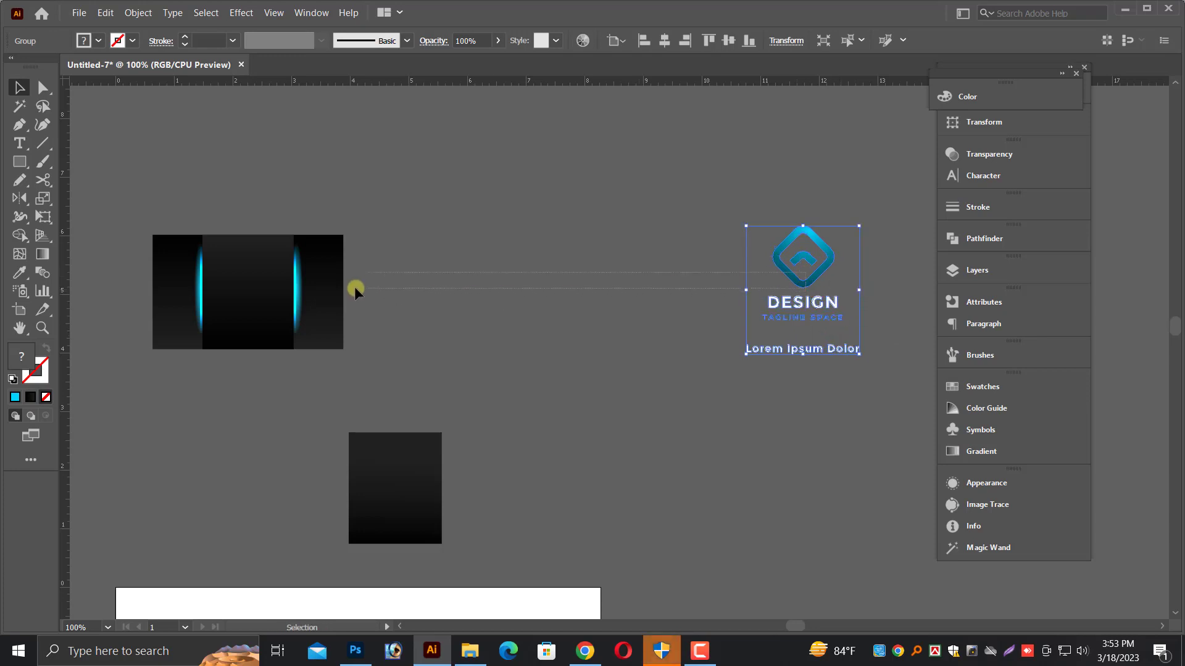
pyautogui.moveTo(802, 258); pyautogui.dragTo(272, 295)
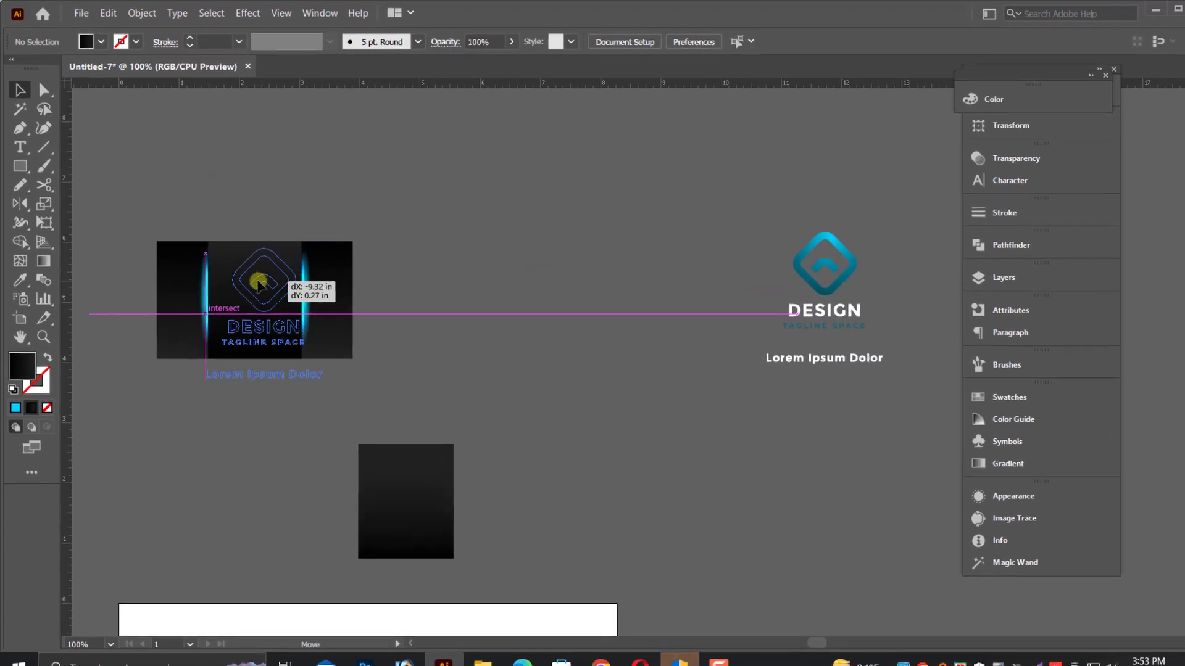
# Bring the copied logo group to the front and scale it down proportionally to fit within the card's height.
pyautogui.hotkey('ctrl', '=')
pyautogui.hotkey('ctrl', 'shift', ']')
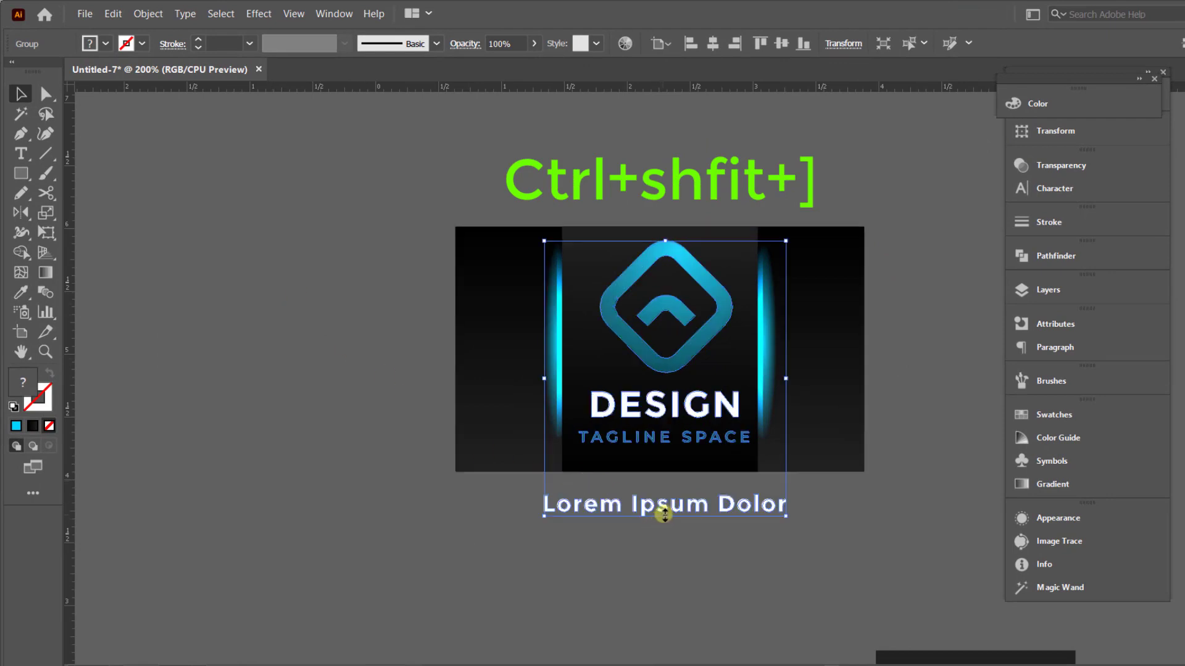
pyautogui.moveTo(664, 516); pyautogui.dragTo(663, 454)
pyautogui.hotkey('ctrl', '=')
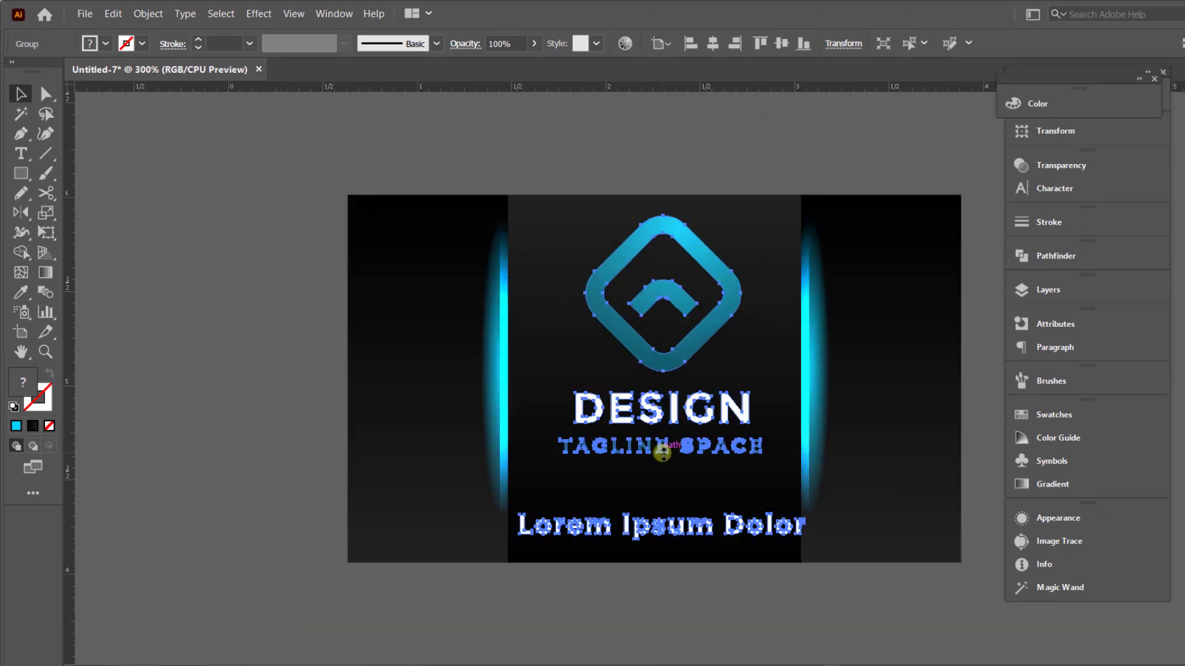
# Scale the logo group down slightly more from its center, to about 1.41 by 1.61 in.
pyautogui.moveTo(661, 216); pyautogui.dragTo(661, 226)
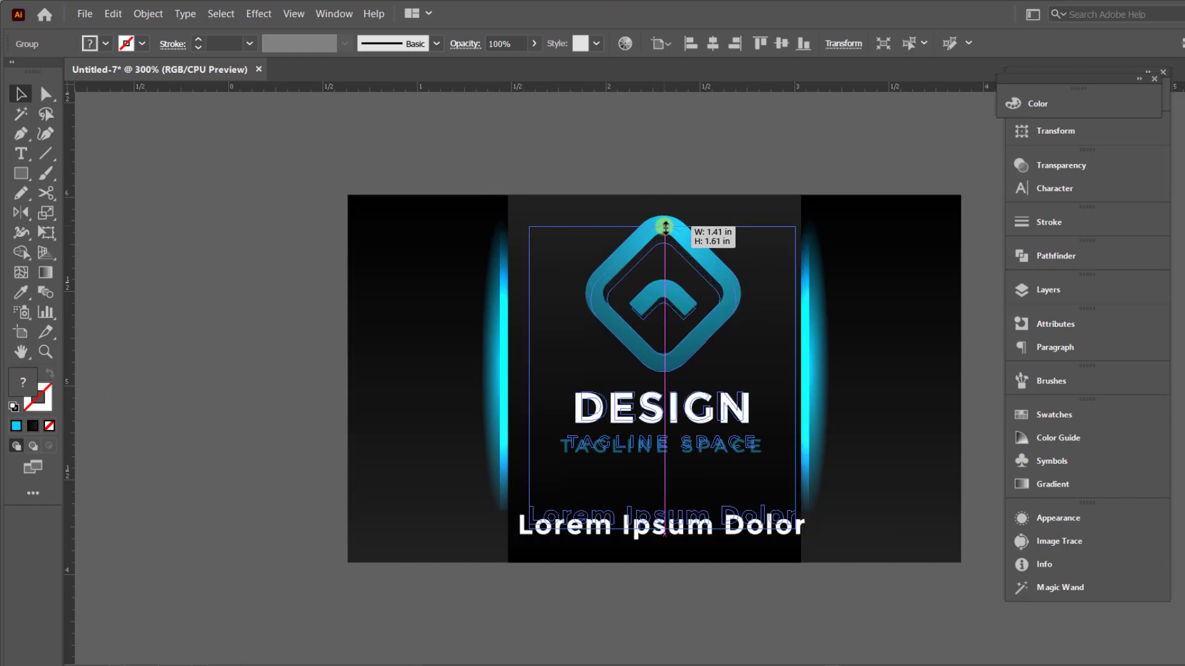
pyautogui.click(568, 150)
pyautogui.hotkey('ctrl', '1')
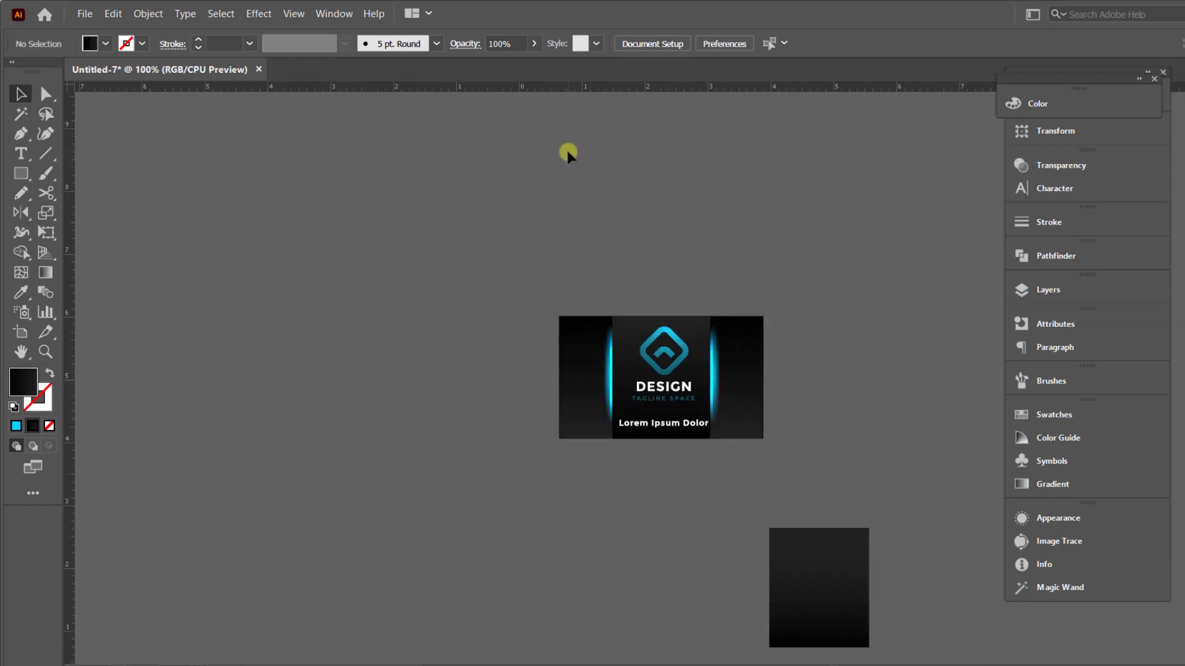
# Duplicate the finished card directly below the original and move the spare dark rectangle away from the copy.
pyautogui.moveTo(608, 309); pyautogui.dragTo(367, 187)
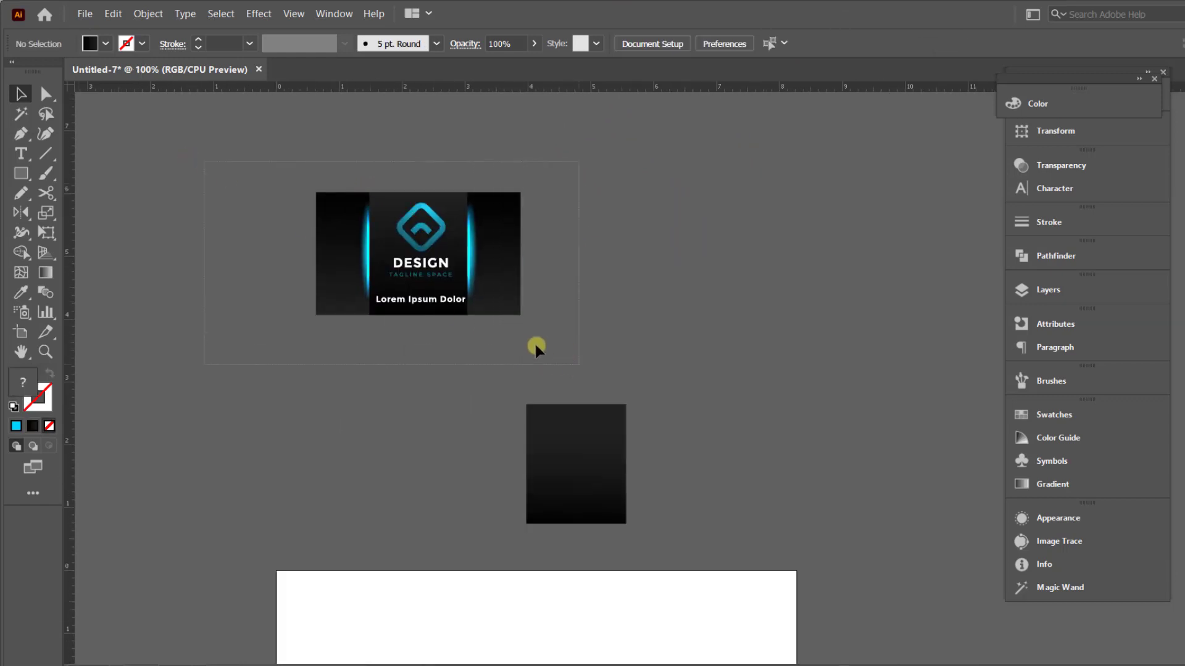
pyautogui.click(464, 278)
pyautogui.moveTo(468, 244); pyautogui.dragTo(469, 377)
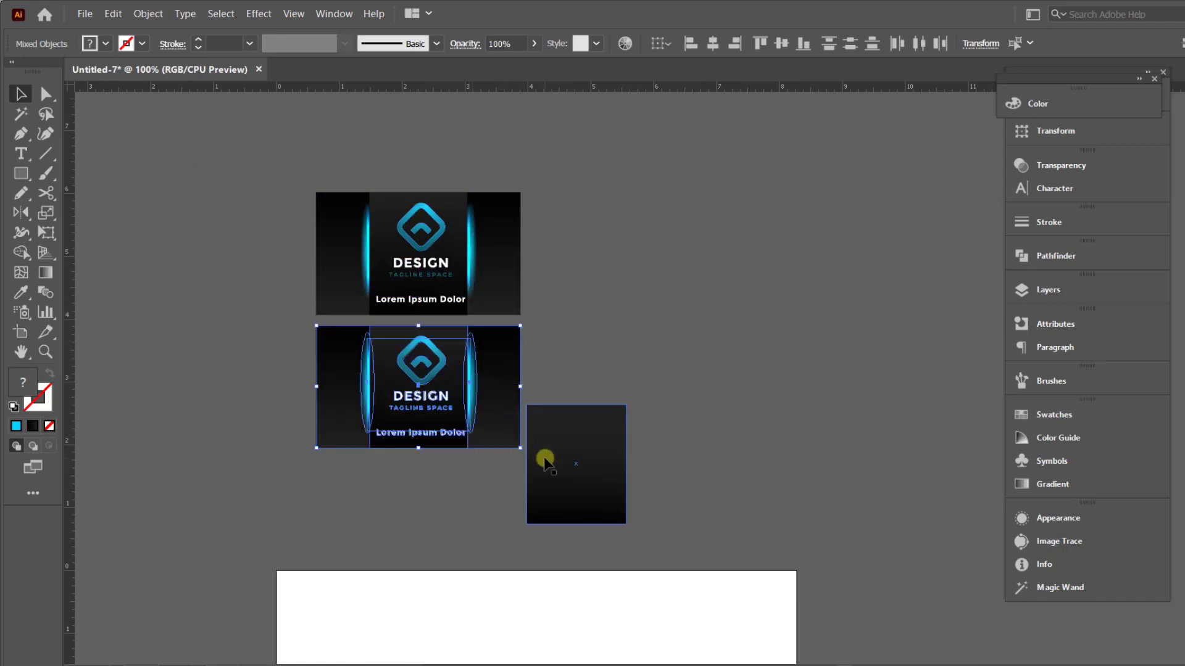
pyautogui.moveTo(545, 461); pyautogui.dragTo(629, 458)
pyautogui.moveTo(254, 312); pyautogui.dragTo(660, 500)
# Delete the right-hand cyan ellipse and the logo group from the copied card.
pyautogui.click(534, 418)
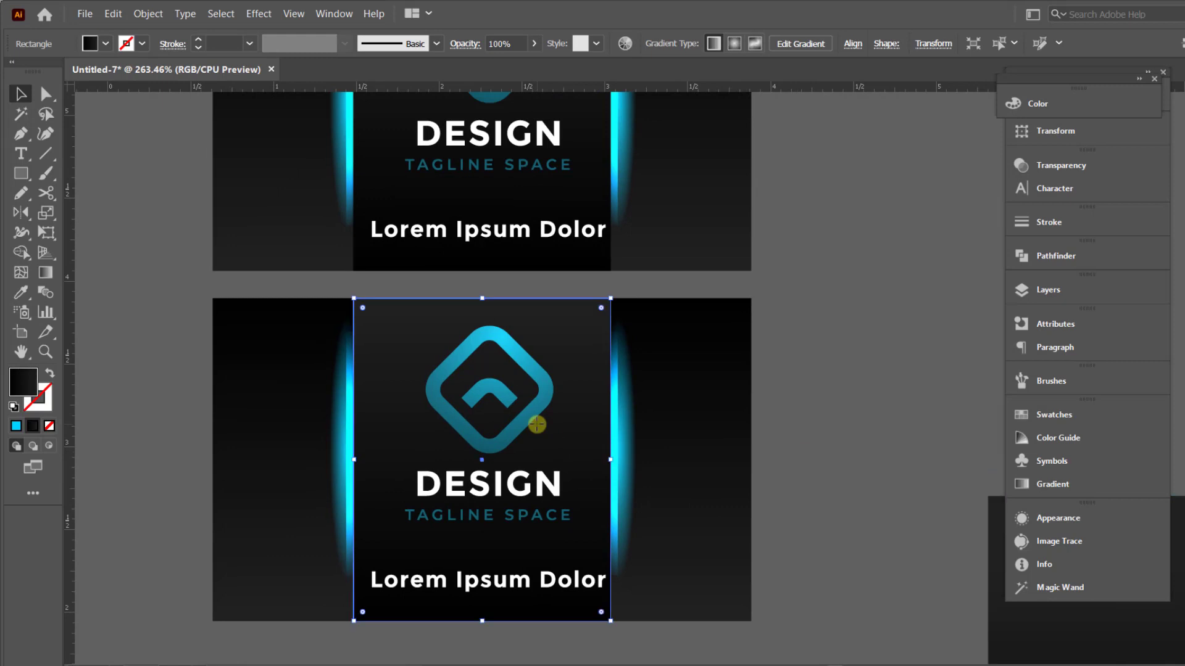
pyautogui.click(626, 445)
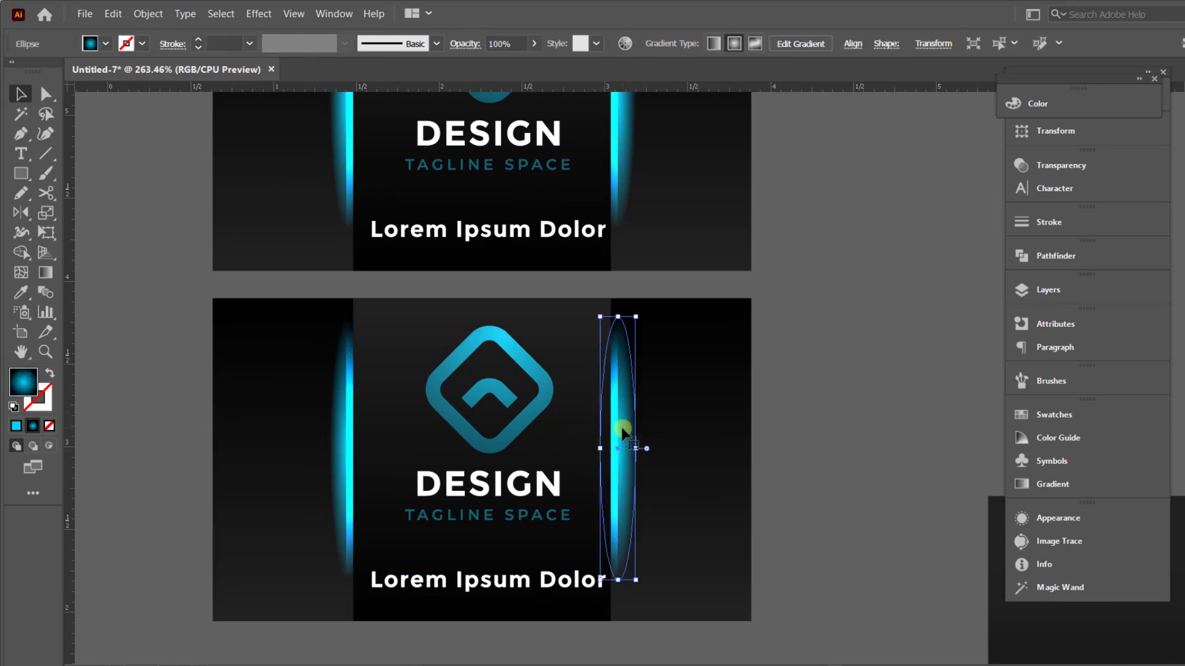
pyautogui.press('Delete')
pyautogui.click(538, 395)
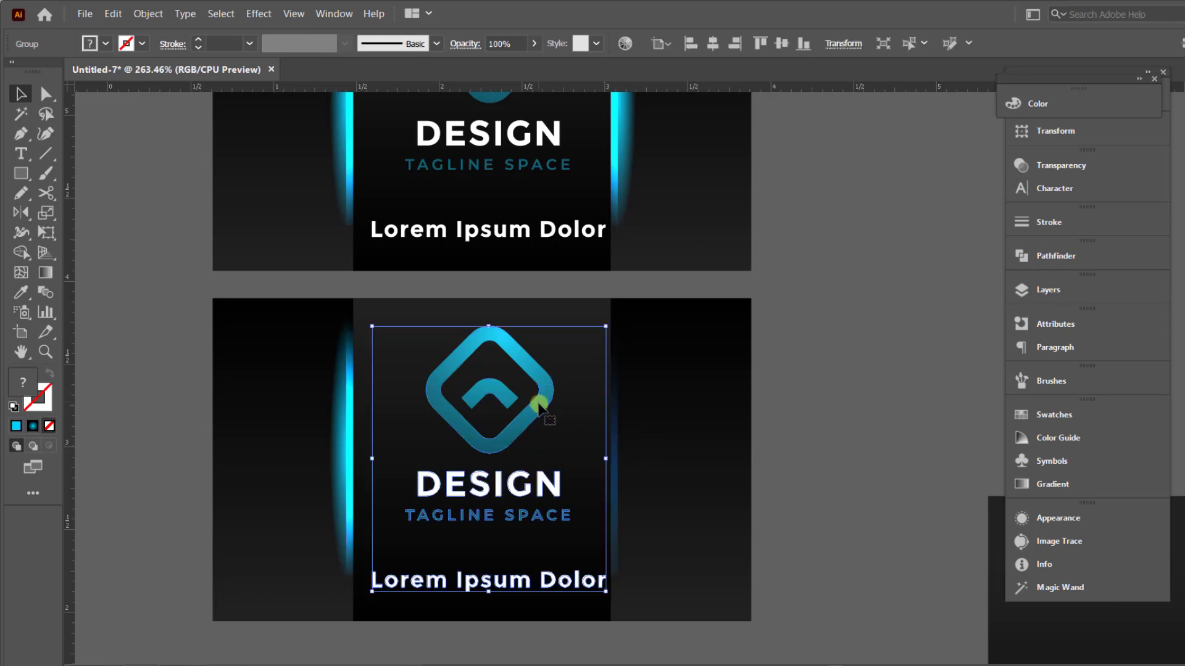
pyautogui.press('Delete')
# Widen the second card's middle rectangle over the leftover blue strip and move it, the remaining glow and the clipped gradient to the card's right half.
pyautogui.moveTo(704, 489); pyautogui.dragTo(703, 489)
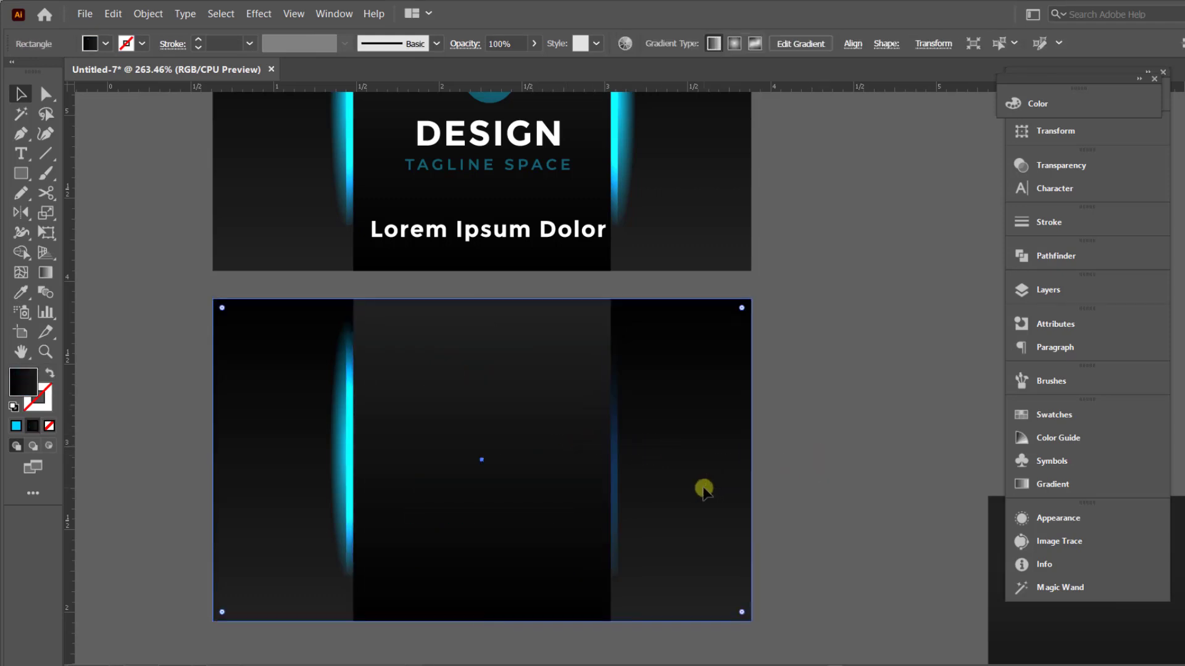
pyautogui.click(574, 464)
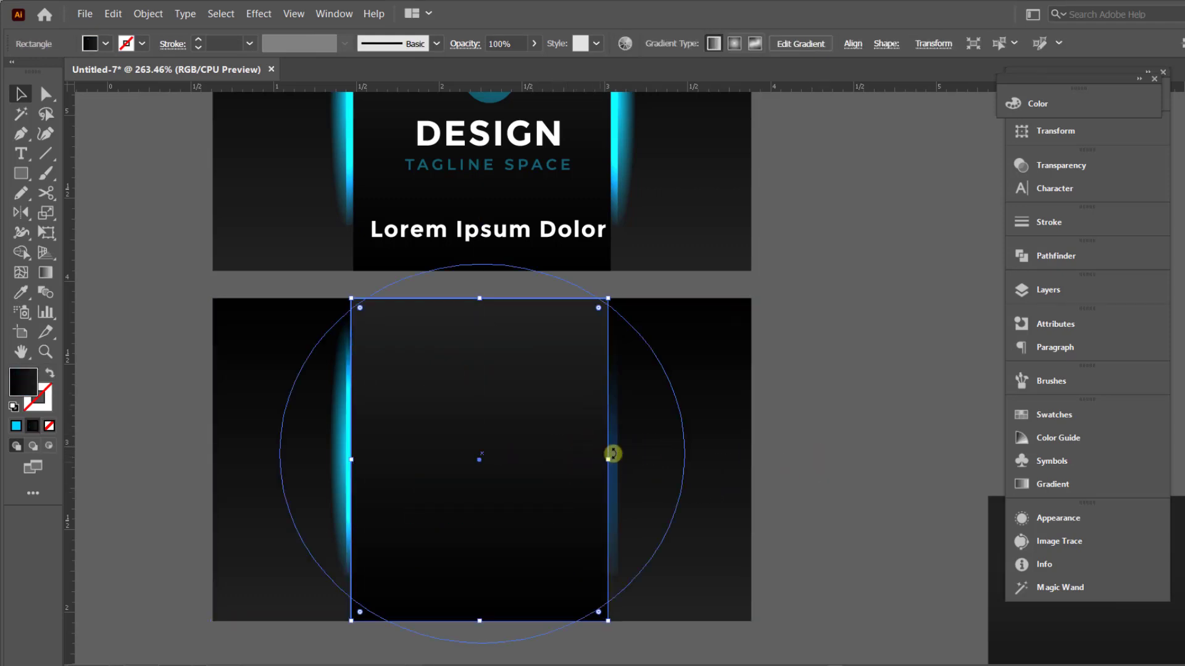
pyautogui.moveTo(609, 457); pyautogui.dragTo(622, 457)
pyautogui.click(820, 471)
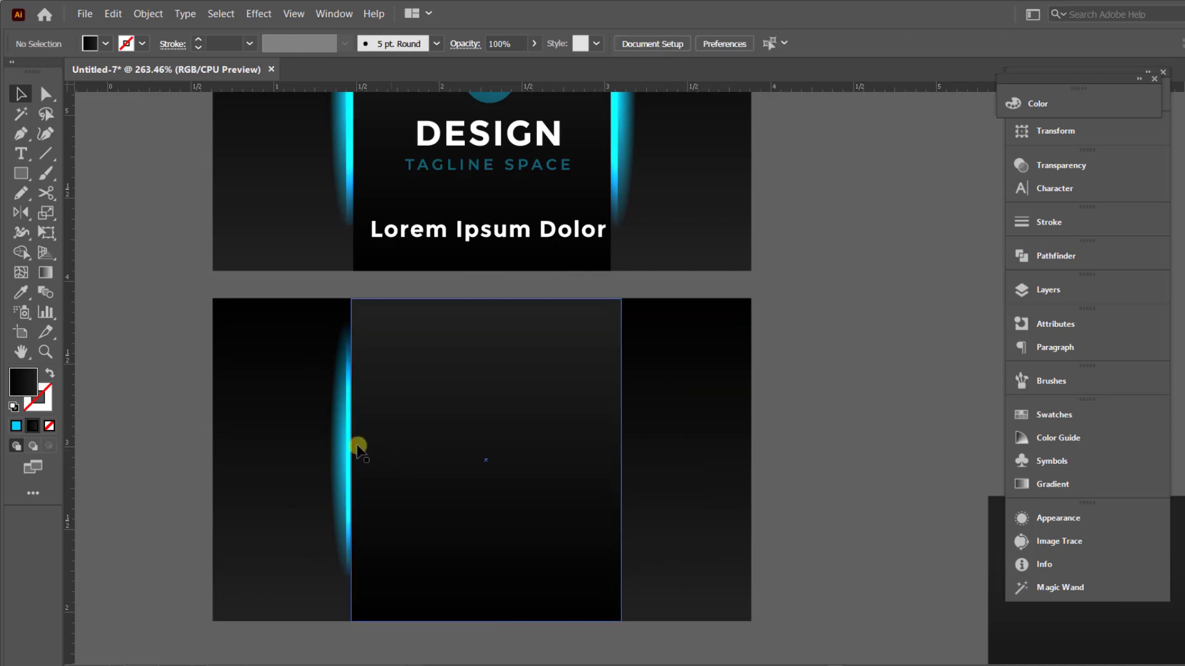
pyautogui.moveTo(473, 479); pyautogui.dragTo(580, 464)
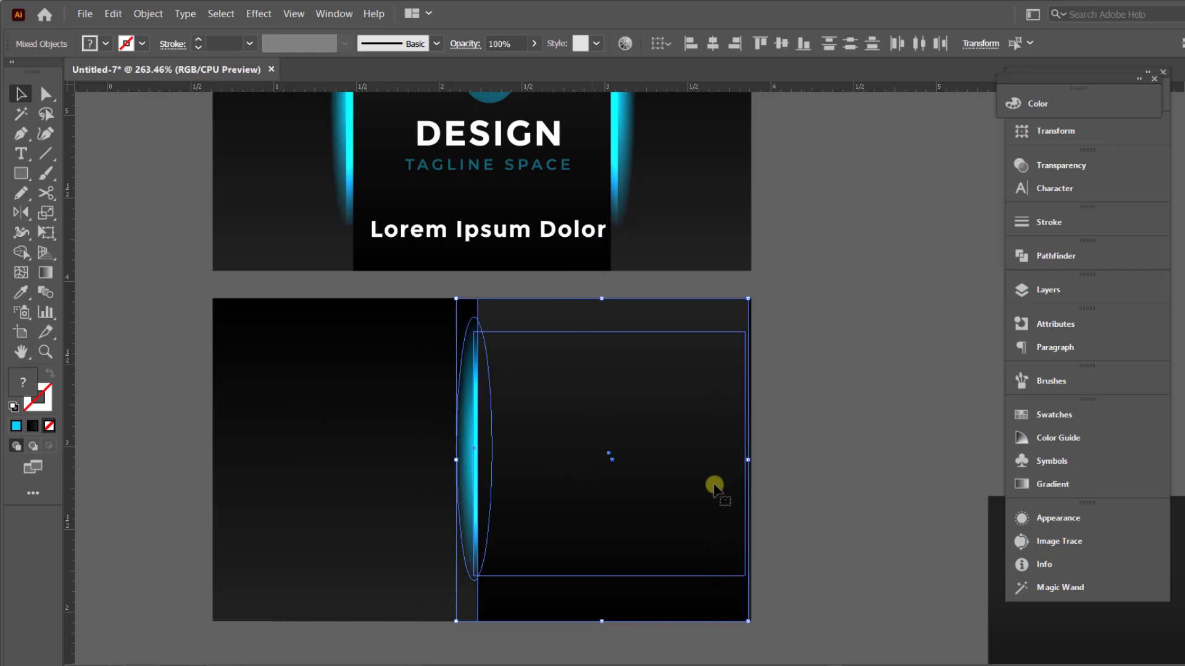
pyautogui.click(805, 483)
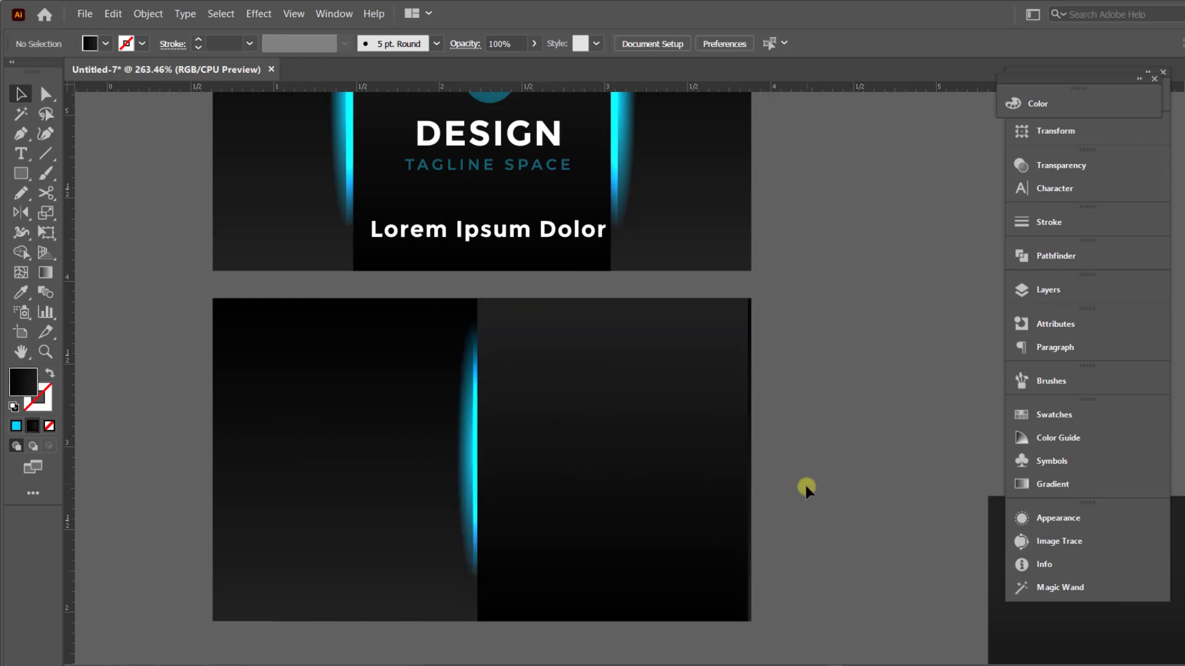
# Stretch the second card's cyan ellipse up and down to nearly the card's full height.
pyautogui.click(472, 496)
pyautogui.click(458, 490)
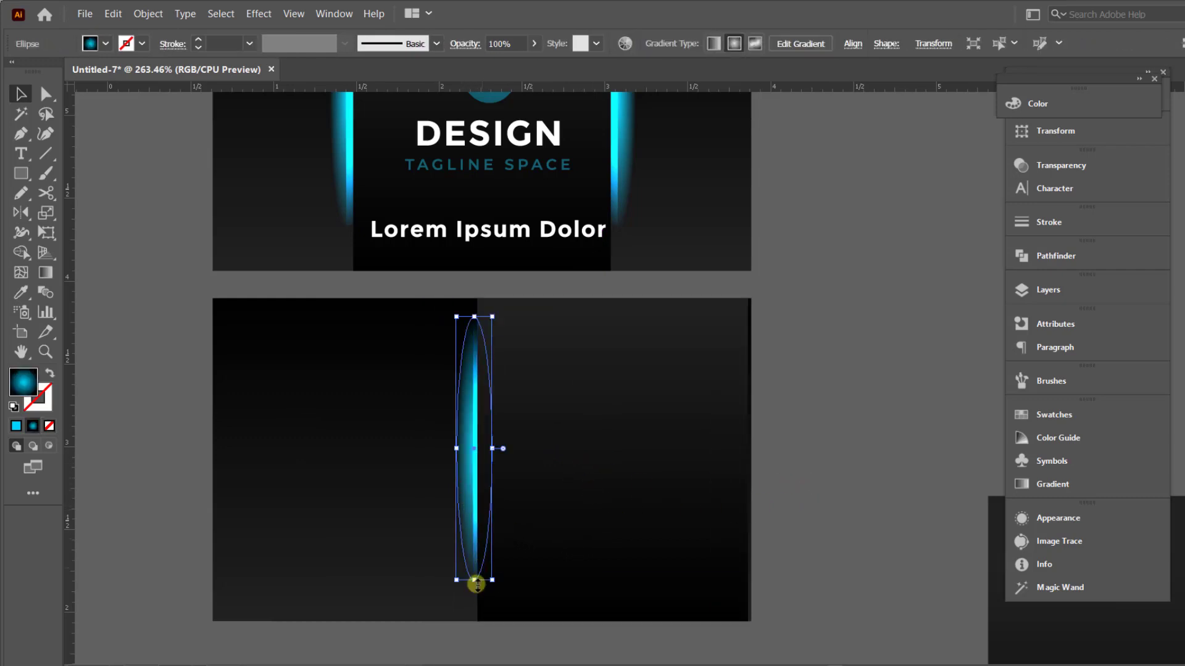
pyautogui.moveTo(474, 583); pyautogui.dragTo(475, 612)
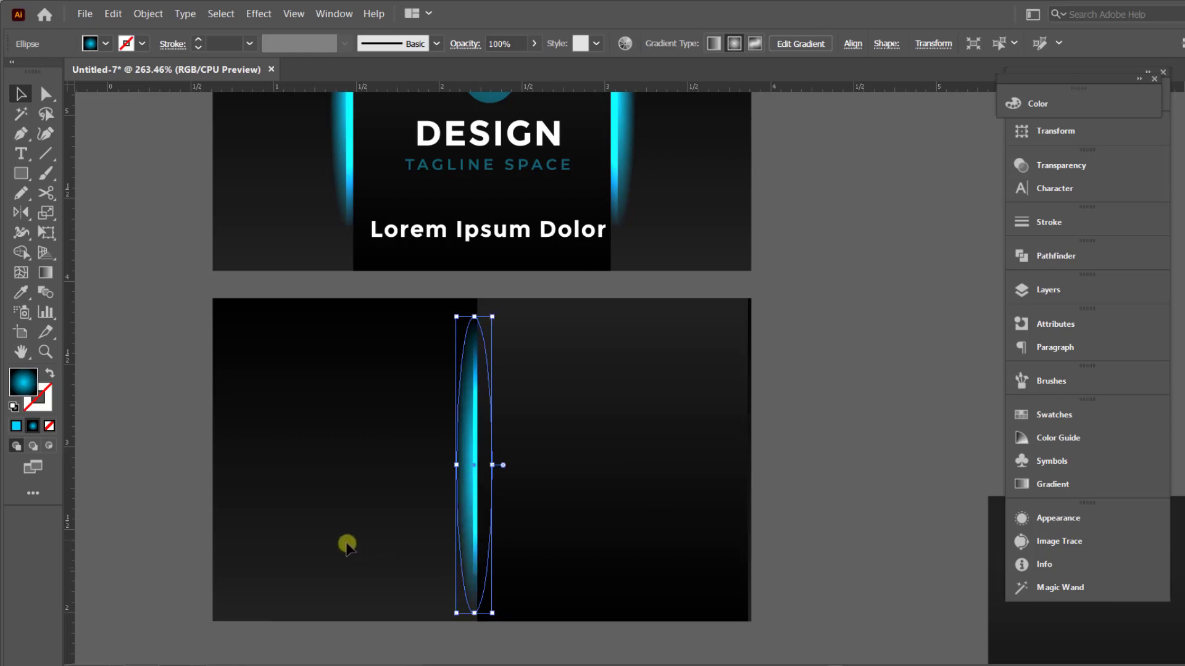
pyautogui.click(279, 500)
pyautogui.click(482, 426)
pyautogui.moveTo(477, 316); pyautogui.dragTo(476, 305)
pyautogui.click(420, 653)
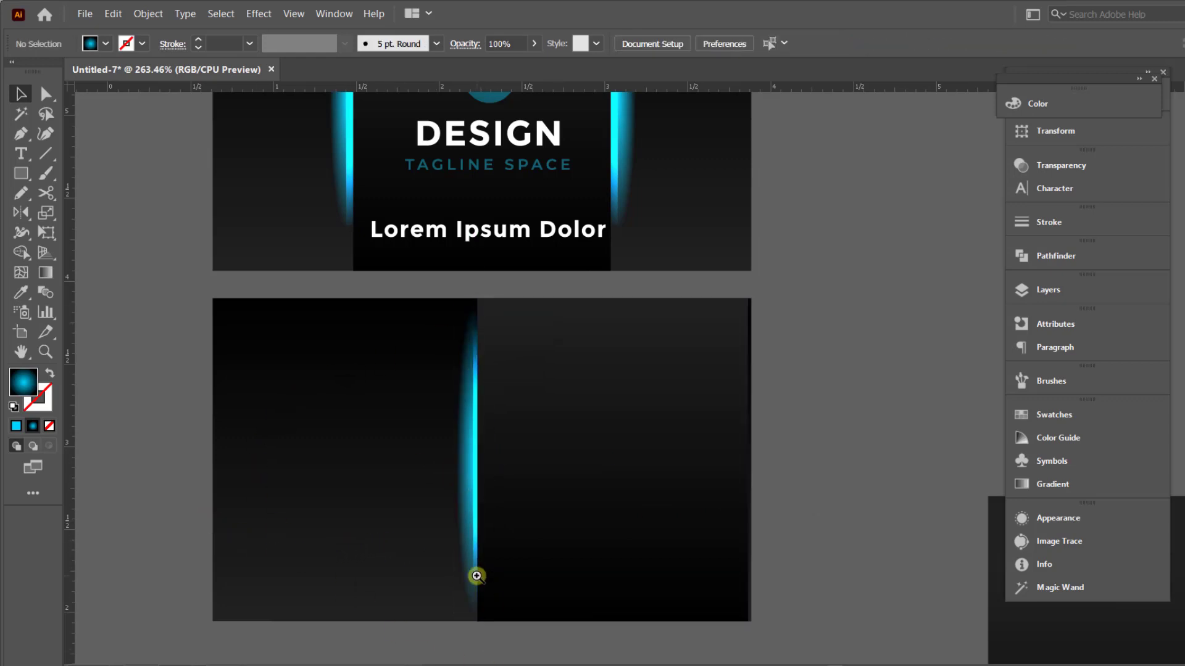
# Hide the second card's right-hand rectangle and stretch the clipped blue gradient to the card's top and bottom edges.
pyautogui.moveTo(524, 573); pyautogui.dragTo(775, 539)
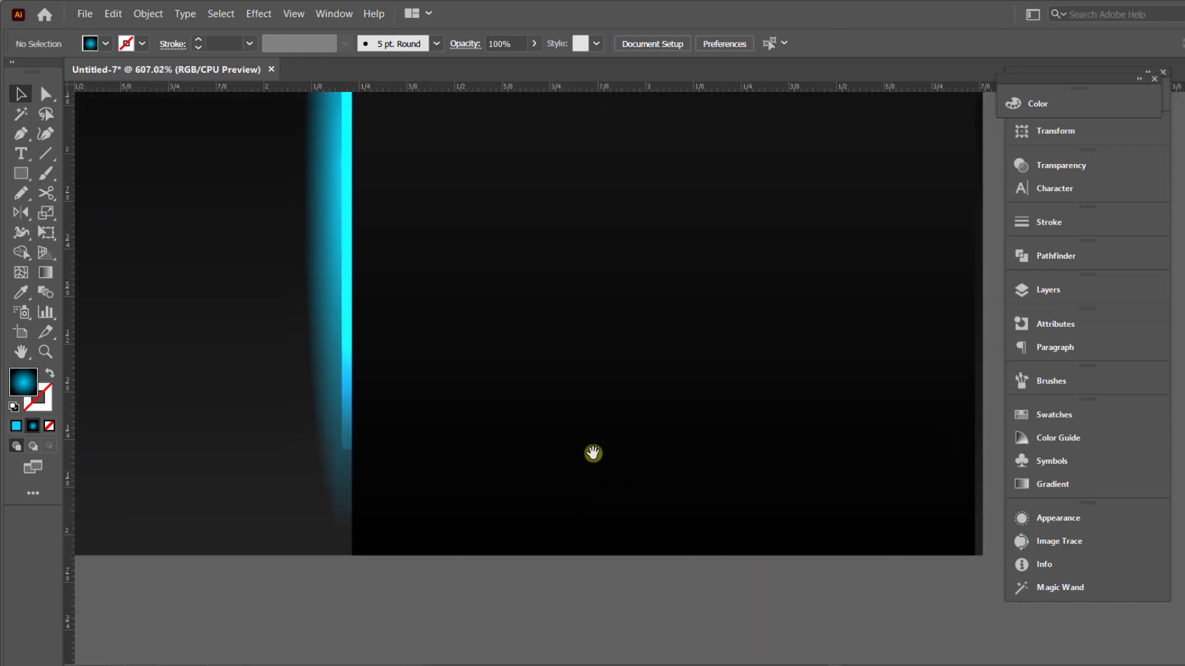
pyautogui.click(591, 453)
pyautogui.press('Delete')
pyautogui.click(699, 446)
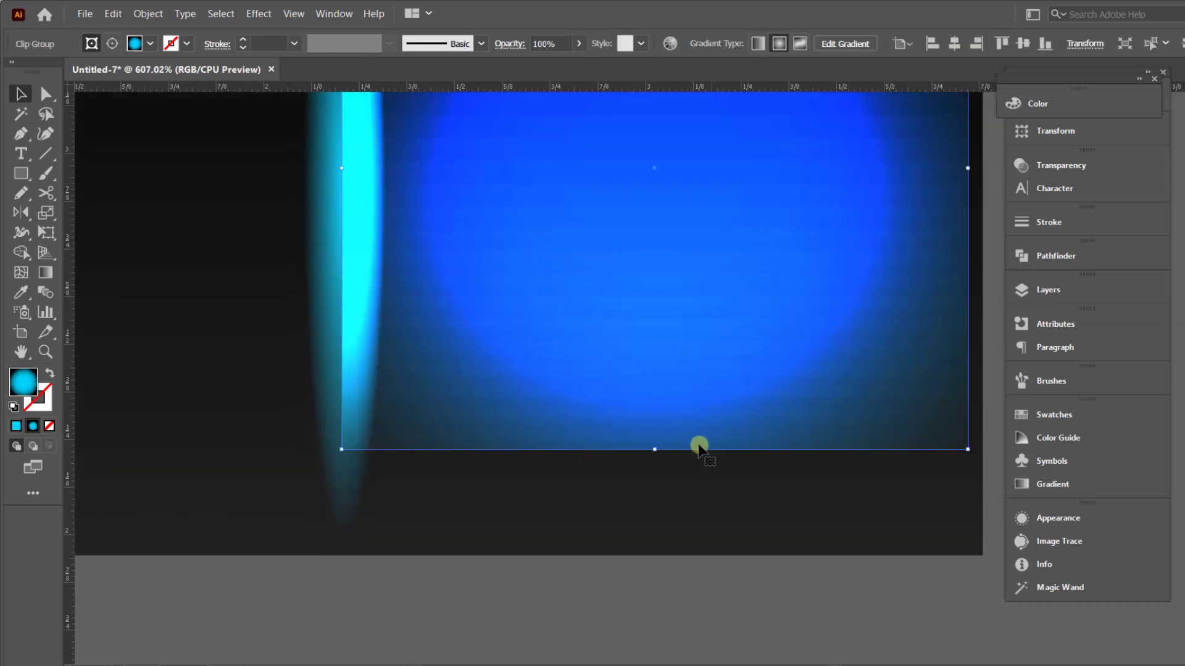
pyautogui.hotkey('ctrl', '-')
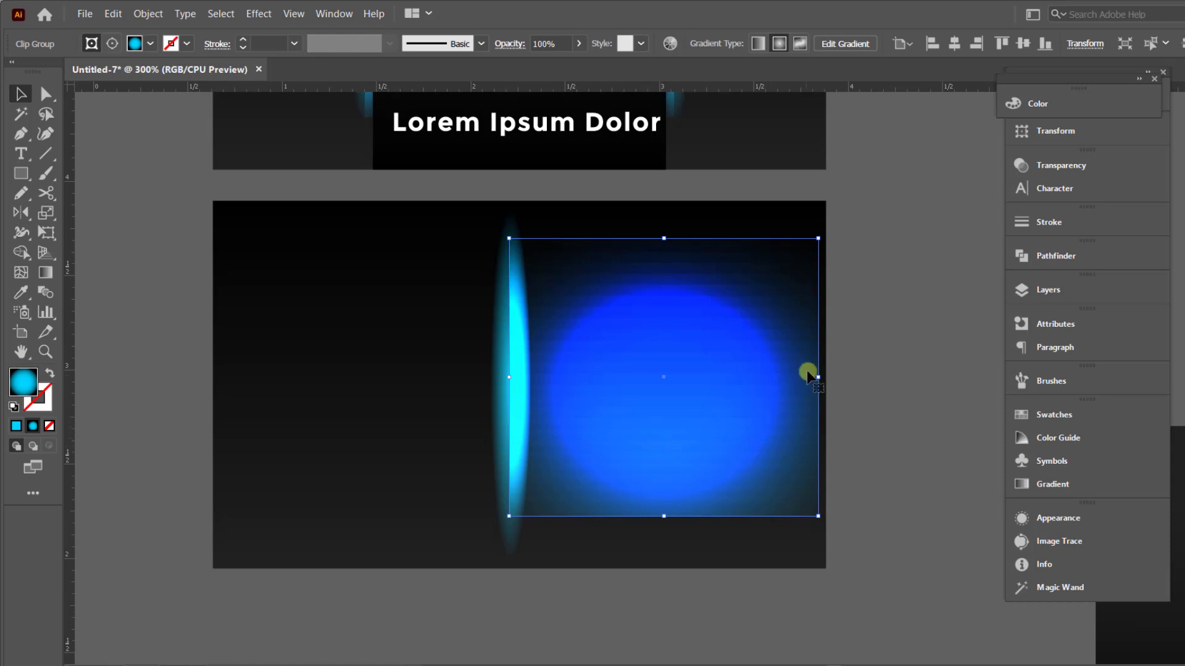
pyautogui.moveTo(817, 375); pyautogui.dragTo(823, 378)
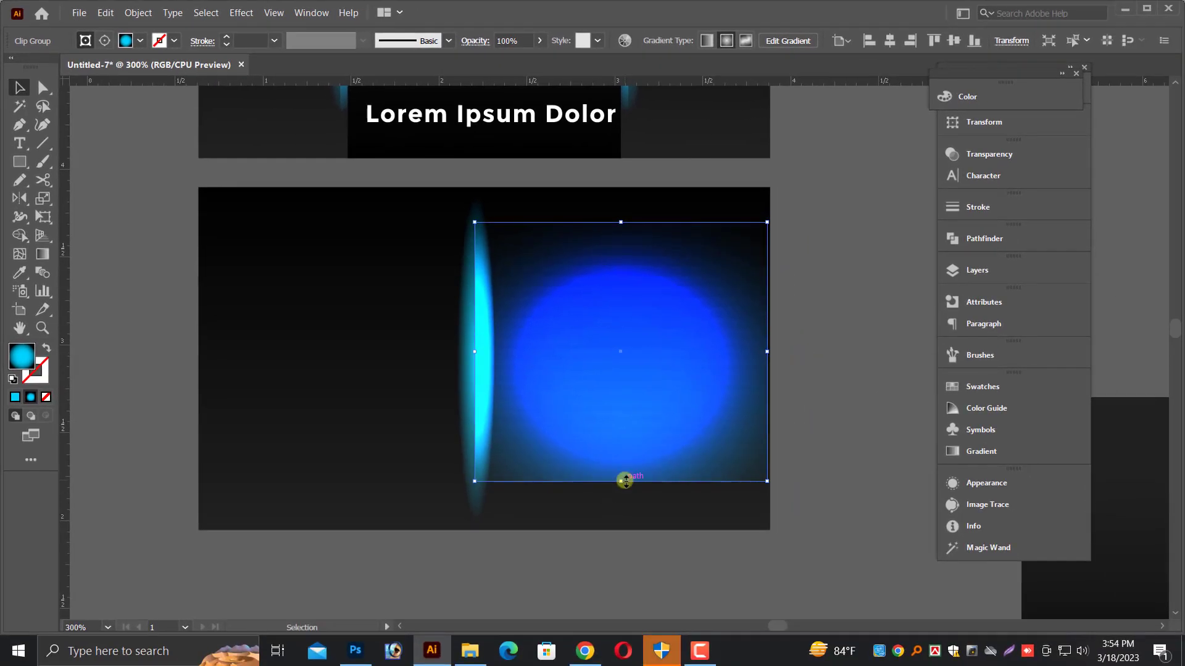
pyautogui.moveTo(625, 480); pyautogui.dragTo(616, 529)
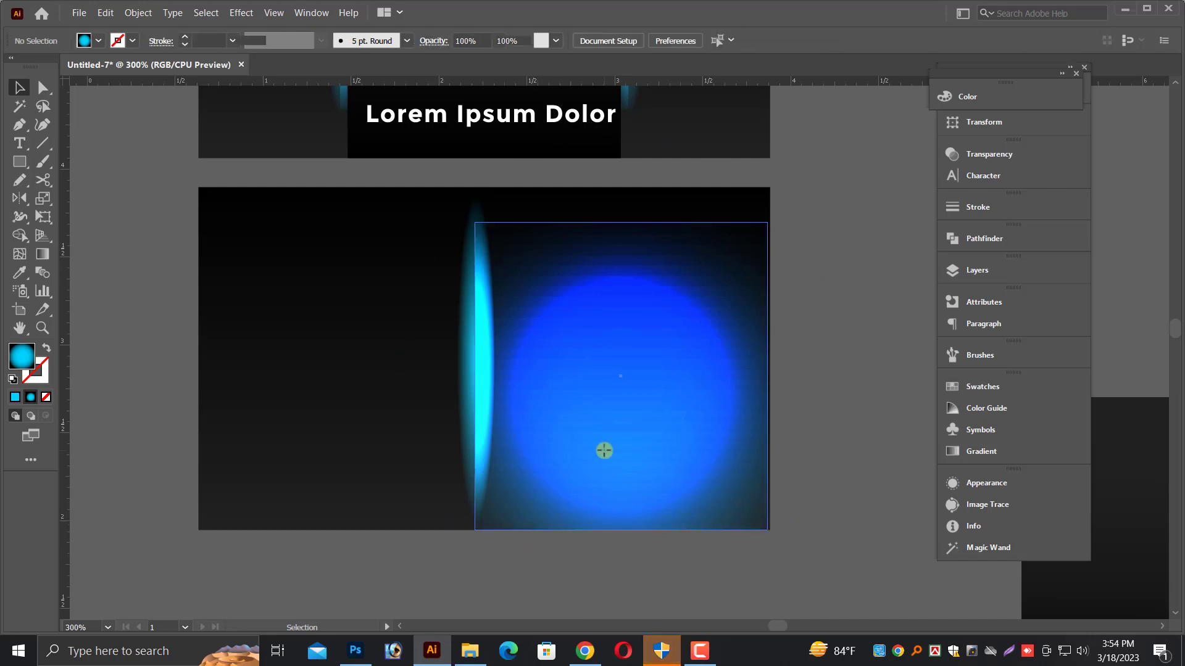
pyautogui.moveTo(620, 222); pyautogui.dragTo(623, 186)
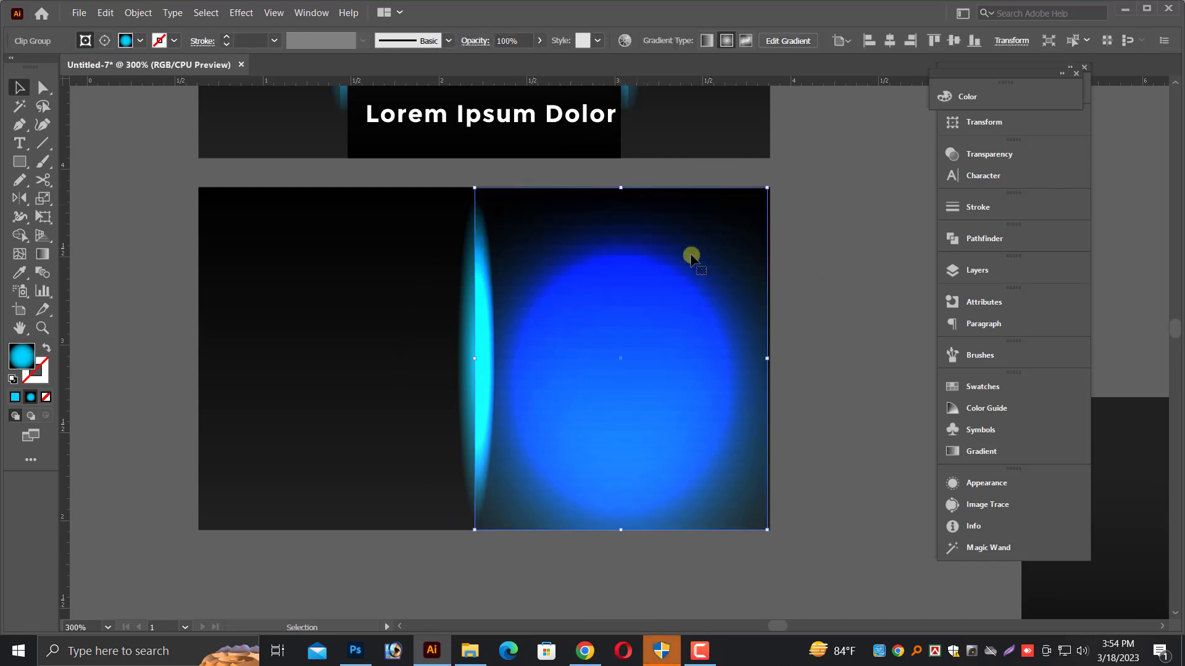
# Show the second card's hidden right-hand rectangle and clear the selection.
pyautogui.click(787, 325)
pyautogui.hotkey('ctrl', 'alt', '3')
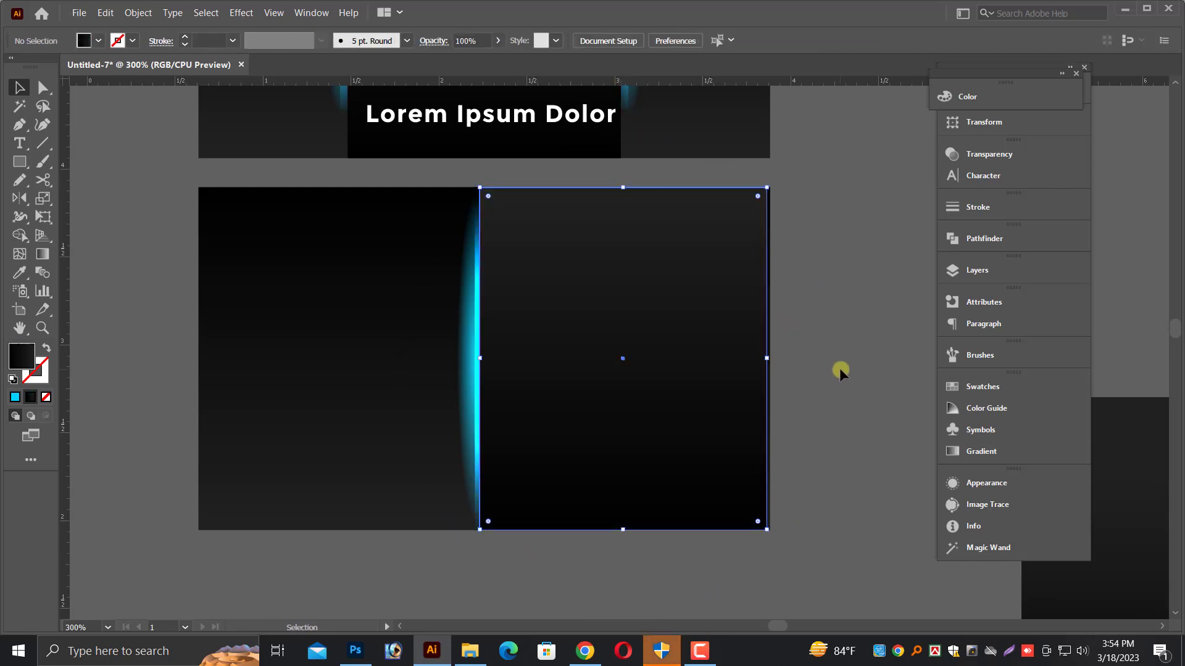
pyautogui.click(840, 368)
# Hide the first card's middle rectangle to expose the gradient artwork beneath it.
pyautogui.hotkey('ctrl', '-')
pyautogui.hotkey('ctrl', '-')
pyautogui.scroll(2, 826, 362)
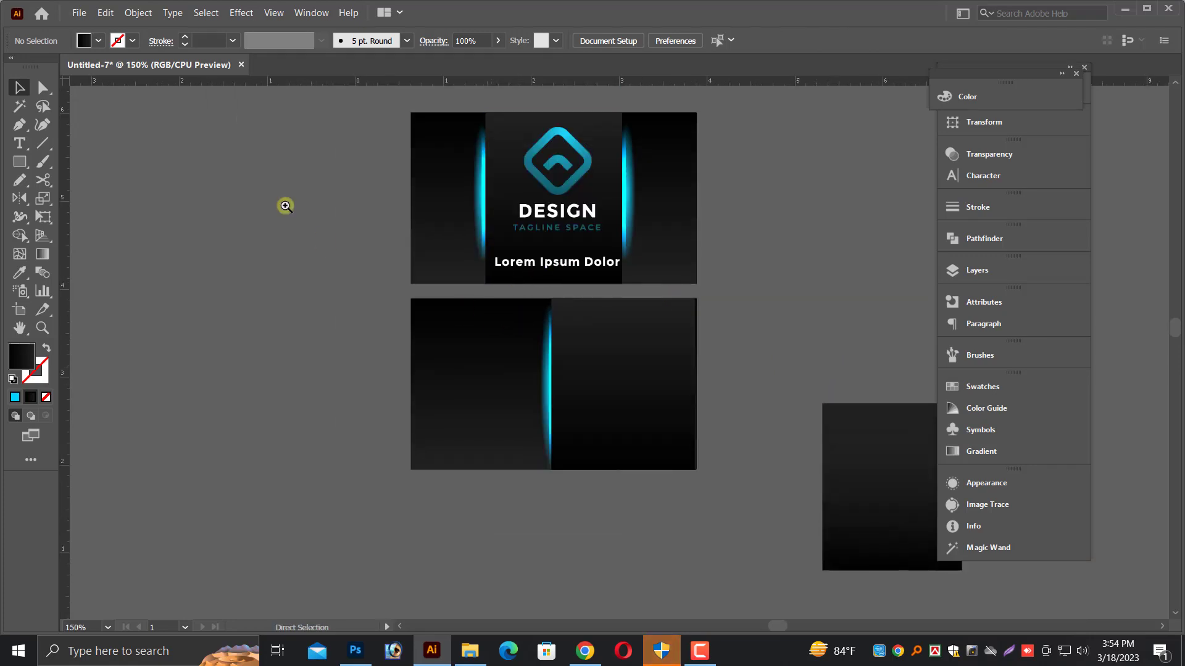
pyautogui.moveTo(298, 184); pyautogui.dragTo(942, 278)
pyautogui.moveTo(647, 294); pyautogui.dragTo(699, 310)
pyautogui.click(685, 340)
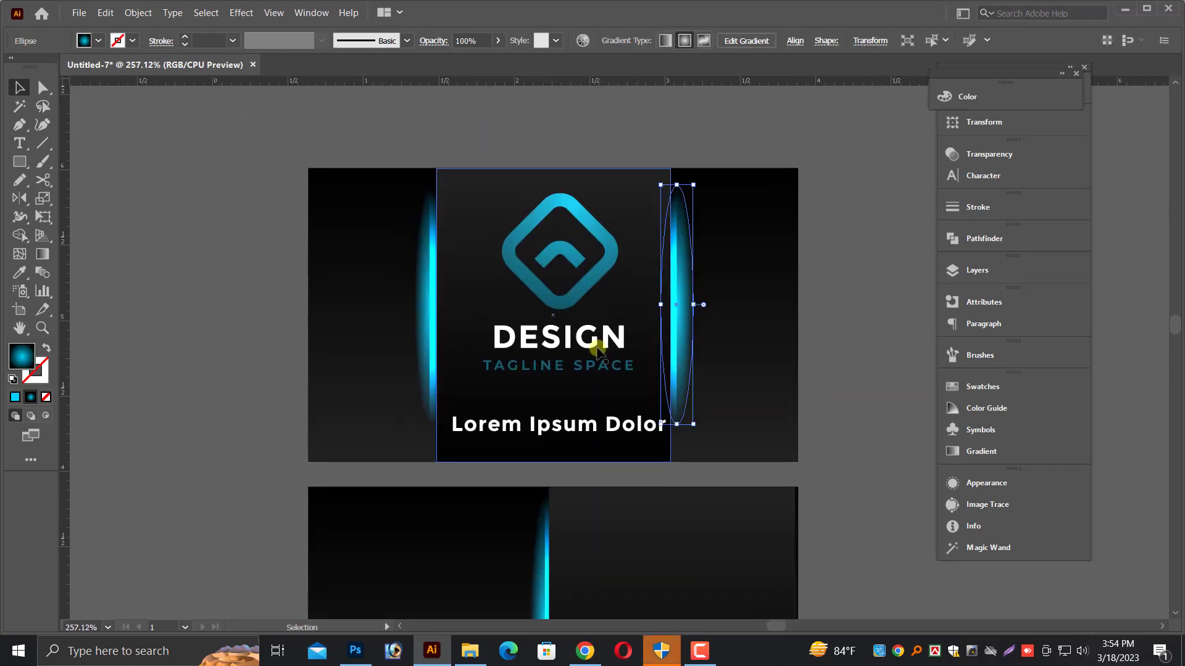
pyautogui.click(464, 319)
pyautogui.hotkey('ctrl', '3')
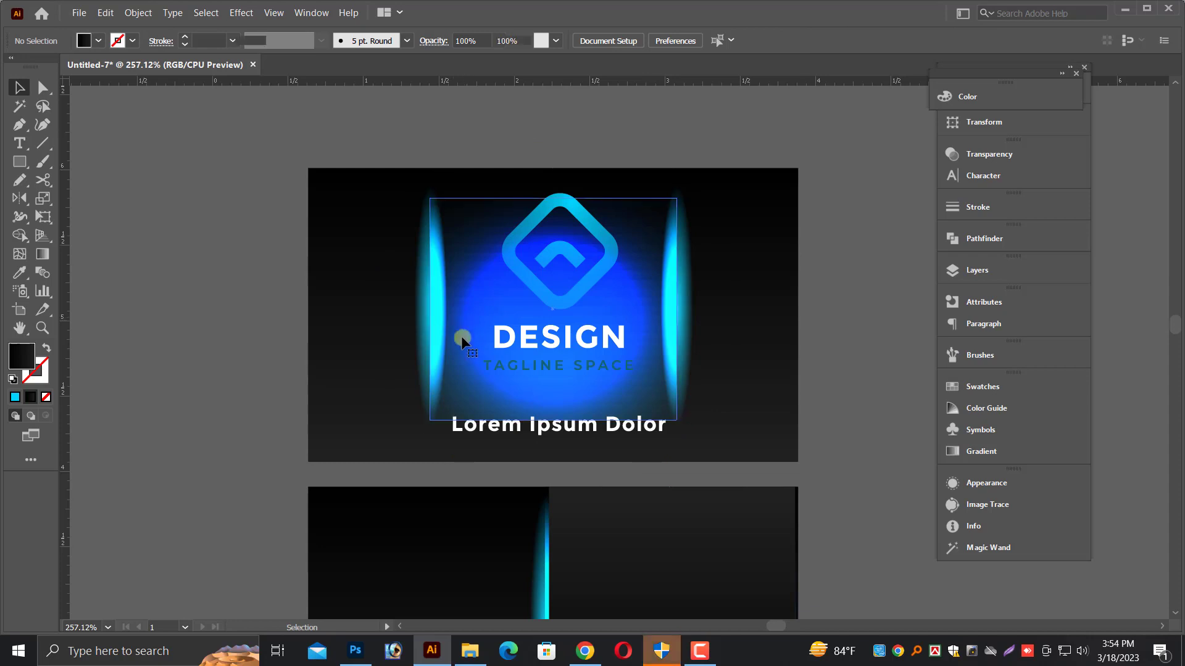
# Stretch the first card's clipped blue gradient to the card's top and bottom edges.
pyautogui.click(461, 336)
pyautogui.moveTo(554, 420); pyautogui.dragTo(554, 460)
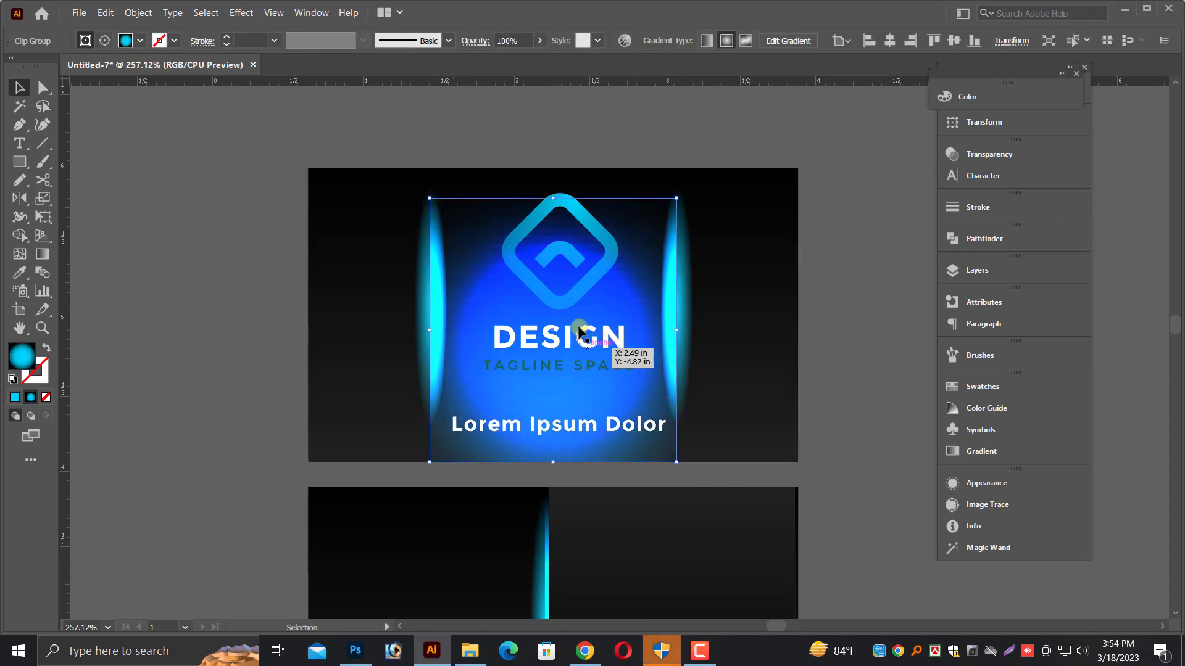
pyautogui.moveTo(553, 201); pyautogui.dragTo(559, 168)
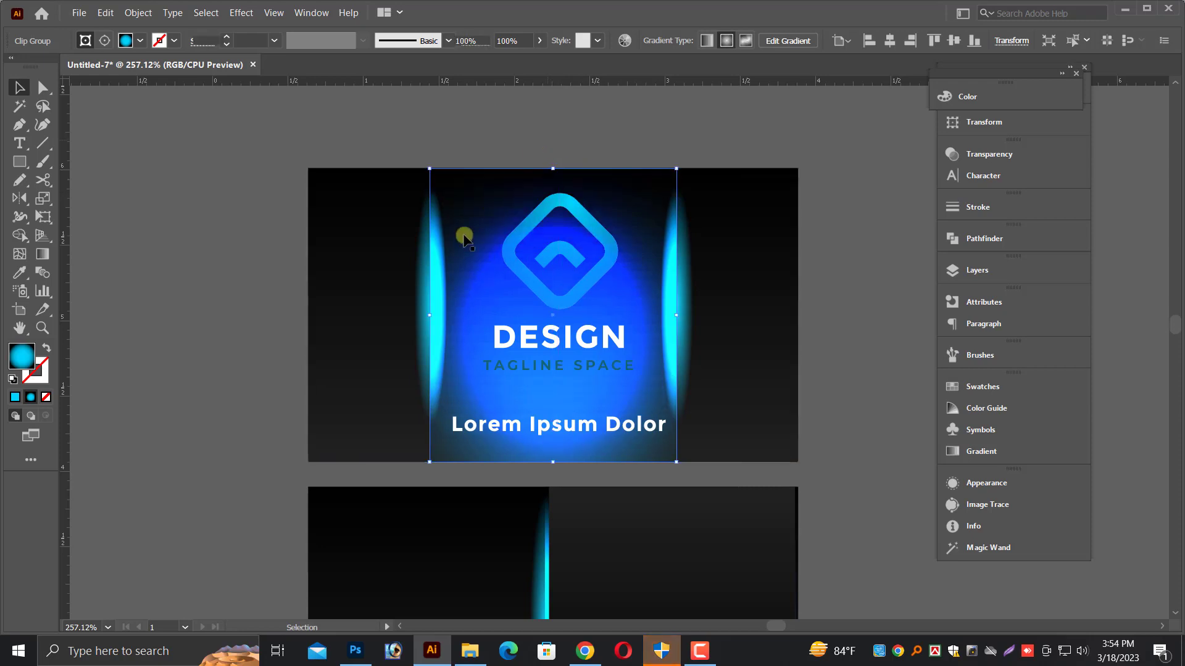
pyautogui.click(394, 278)
# Extend both cyan ellipses down to the first card's bottom edge and show the hidden middle rectangle.
pyautogui.click(424, 312)
pyautogui.keyDown('shift'); pyautogui.click(680, 336); pyautogui.keyUp('shift')
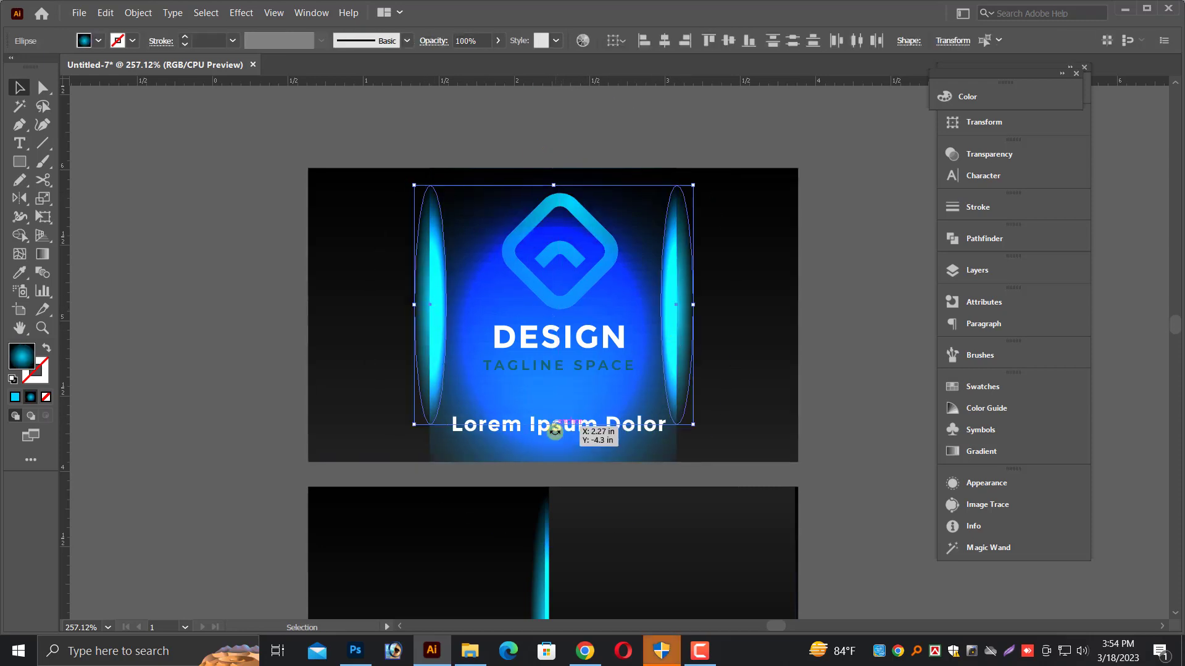
pyautogui.click(842, 318)
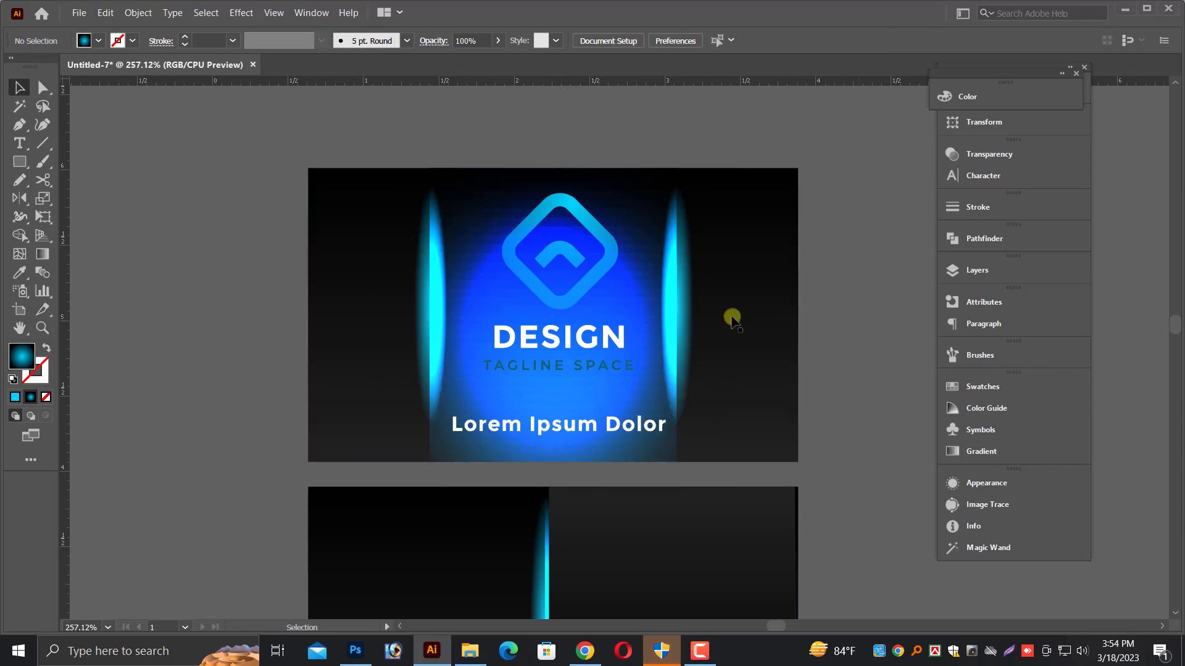
pyautogui.click(686, 333)
pyautogui.keyDown('shift'); pyautogui.click(424, 311); pyautogui.keyUp('shift')
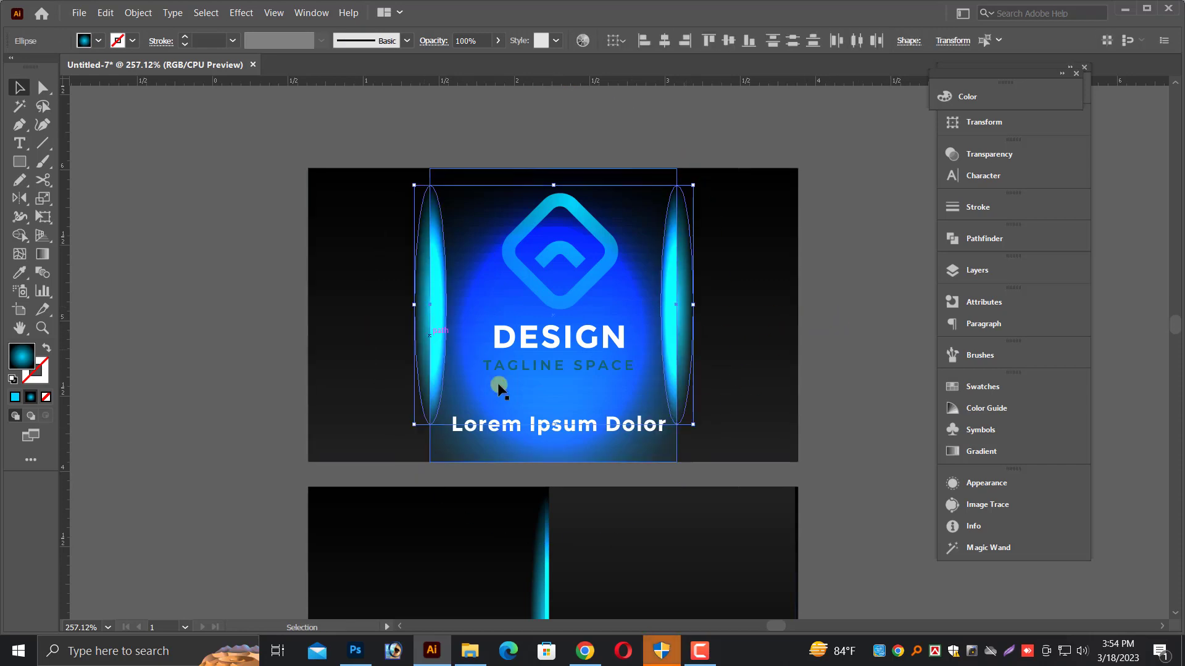
pyautogui.moveTo(557, 426); pyautogui.dragTo(554, 462)
pyautogui.click(218, 367)
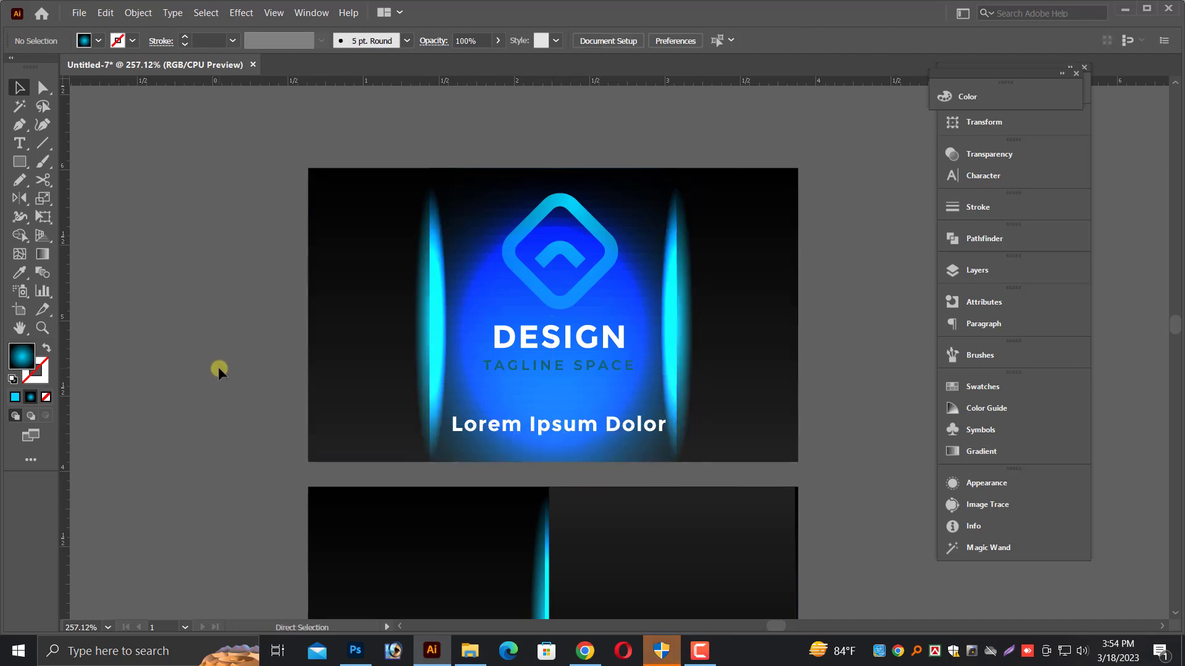
pyautogui.hotkey('ctrl', 'alt', '3')
pyautogui.click(219, 368)
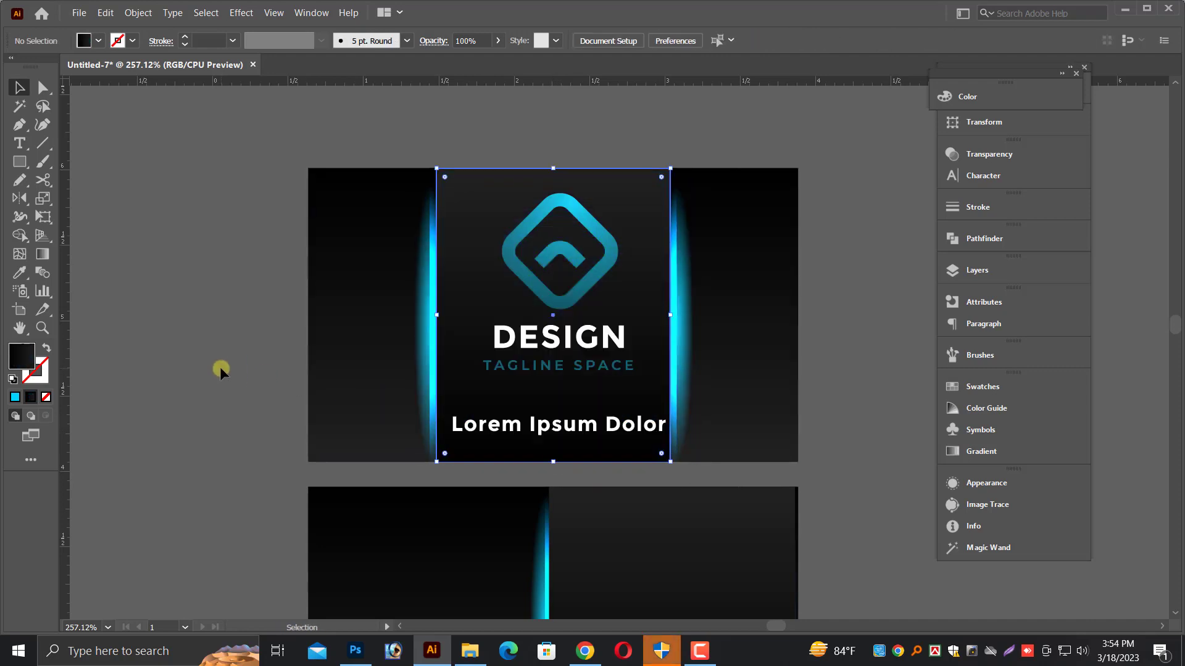
# Ungroup the first card's logo artwork and scale down the "Lorem Ipsum Dolor" text.
pyautogui.hotkey('ctrl', '-')
pyautogui.click(628, 406)
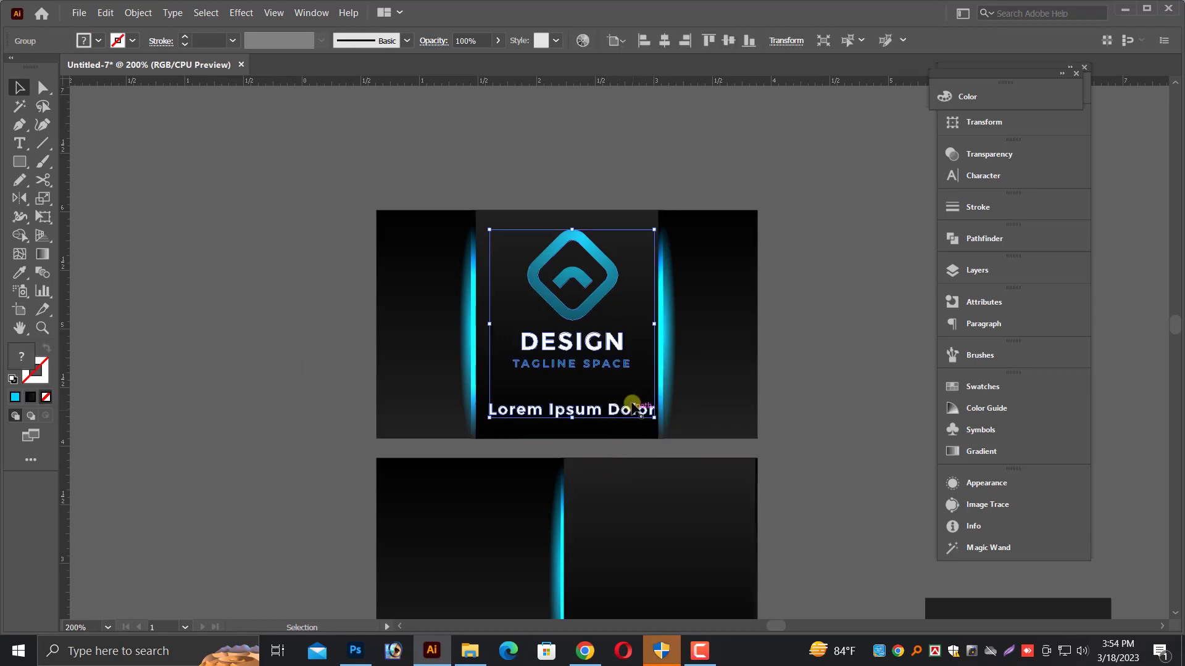
pyautogui.rightClick(631, 402)
pyautogui.click(672, 514)
pyautogui.click(882, 442)
pyautogui.moveTo(884, 442); pyautogui.dragTo(410, 314)
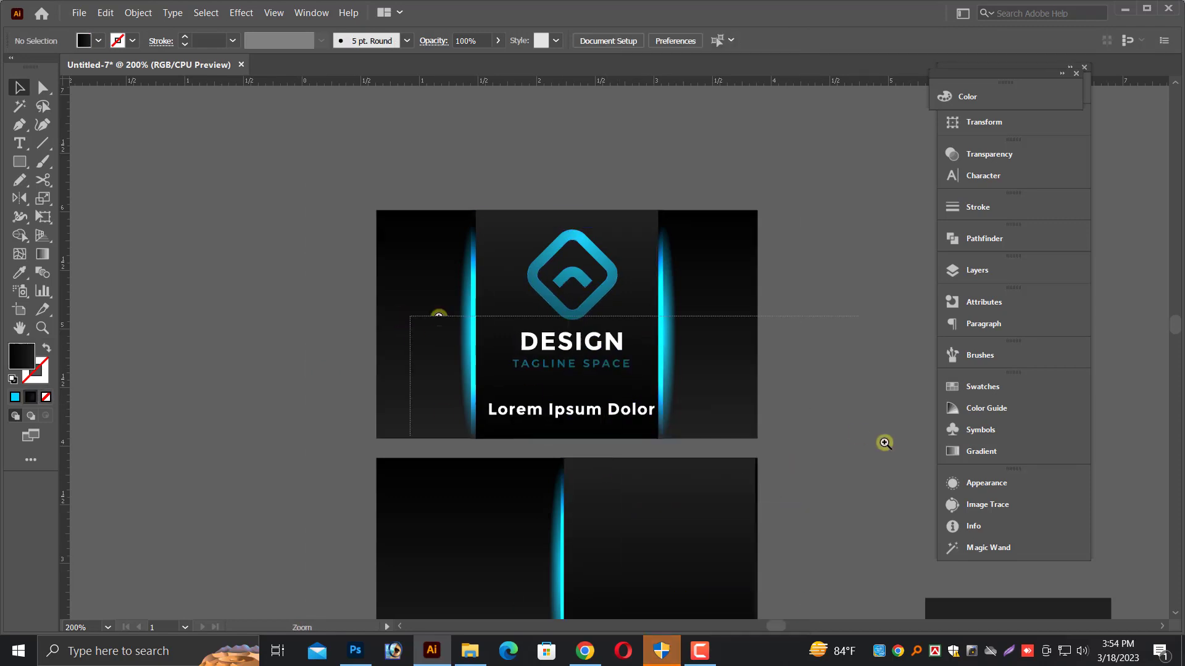
pyautogui.click(608, 424)
pyautogui.moveTo(638, 424); pyautogui.dragTo(599, 424)
# Extend the second card's right-hand rectangle to meet the card's right edge.
pyautogui.hotkey('ctrl', '-')
pyautogui.hotkey('ctrl', '-')
pyautogui.hotkey('ctrl', '-')
pyautogui.hotkey('ctrl', '-')
pyautogui.moveTo(855, 426); pyautogui.dragTo(653, 338)
pyautogui.click(652, 340)
pyautogui.hotkey('ctrl', '+')
pyautogui.hotkey('ctrl', '+')
pyautogui.moveTo(535, 472); pyautogui.dragTo(688, 468)
pyautogui.click(636, 432)
pyautogui.moveTo(646, 421); pyautogui.dragTo(831, 380)
pyautogui.click(715, 417)
# Adjust the right-hand rectangle's gradient so its lighter tone reaches further down from the top.
pyautogui.click(640, 372)
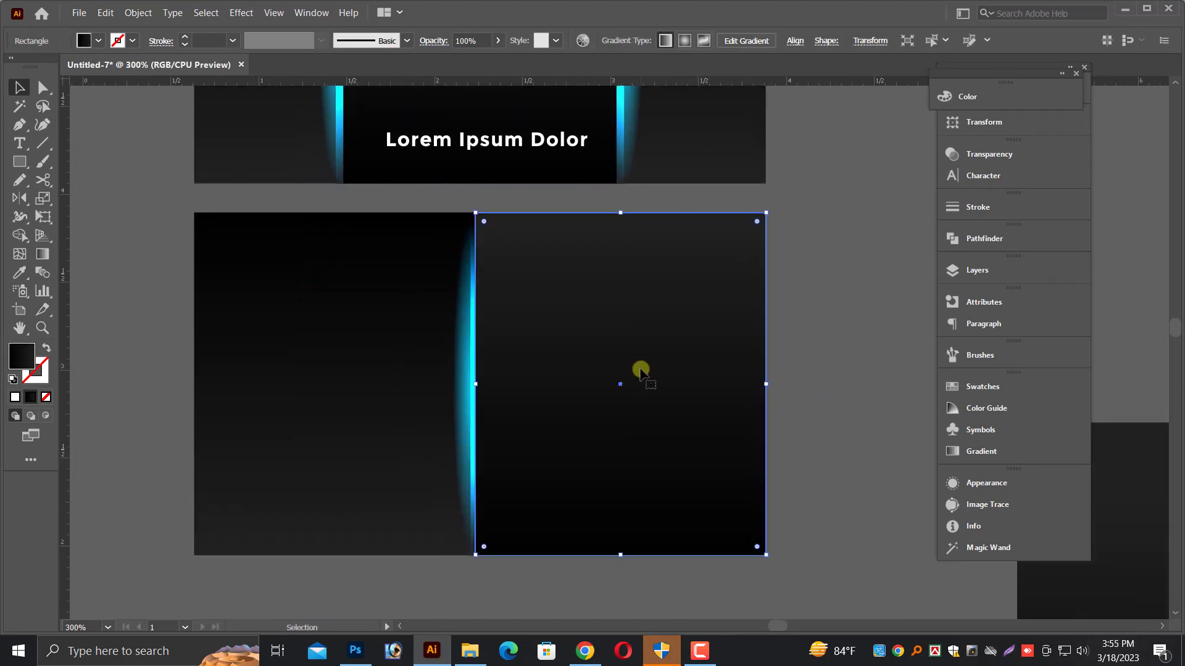
pyautogui.hotkey('ctrl', 'F9')
pyautogui.moveTo(835, 505); pyautogui.dragTo(880, 522)
pyautogui.click(907, 380)
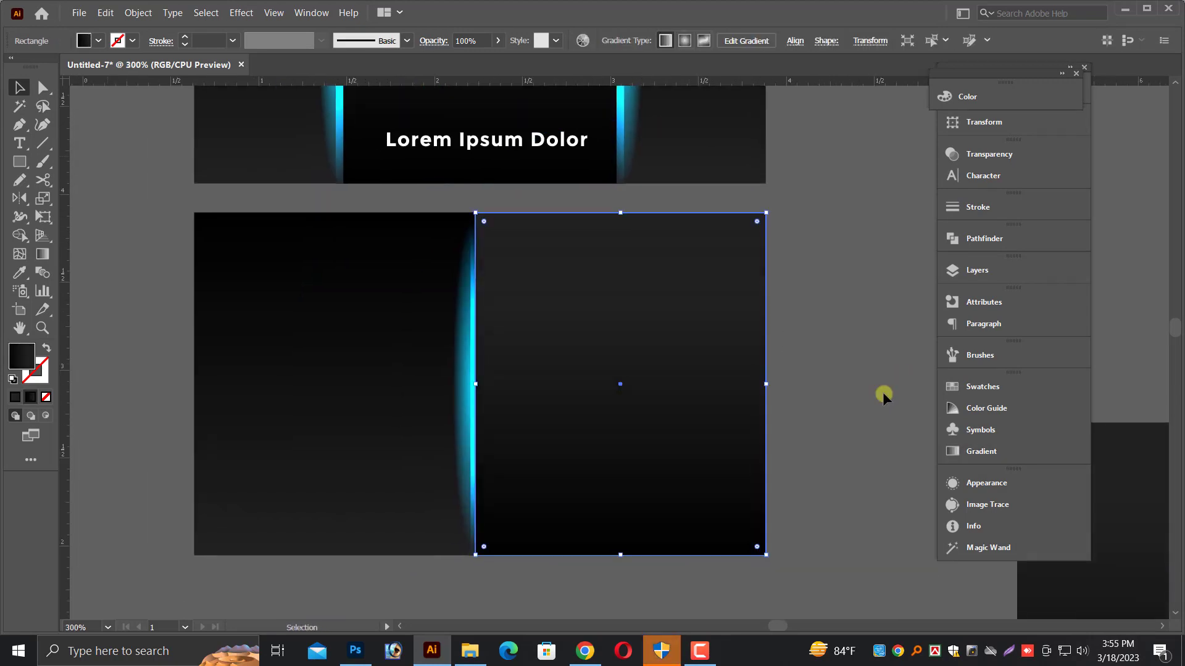
# Delete the spare dark gradient rectangle beside the cards.
pyautogui.click(883, 393)
pyautogui.hotkey('ctrl', '-')
pyautogui.hotkey('ctrl', '-')
pyautogui.hotkey('ctrl', '-')
pyautogui.moveTo(816, 395); pyautogui.dragTo(638, 412)
pyautogui.click(648, 459)
pyautogui.press('Delete')
# Place the contact details group with its four round icons over the second card's right half.
pyautogui.hotkey('ctrl', '-')
pyautogui.hotkey('ctrl', '-')
pyautogui.moveTo(907, 639); pyautogui.dragTo(913, 641)
pyautogui.moveTo(745, 512); pyautogui.dragTo(708, 501)
pyautogui.click(689, 487)
pyautogui.moveTo(445, 253); pyautogui.dragTo(619, 282)
pyautogui.hotkey('ctrl', '+')
pyautogui.moveTo(290, 239); pyautogui.dragTo(903, 394)
pyautogui.moveTo(790, 425); pyautogui.dragTo(784, 454)
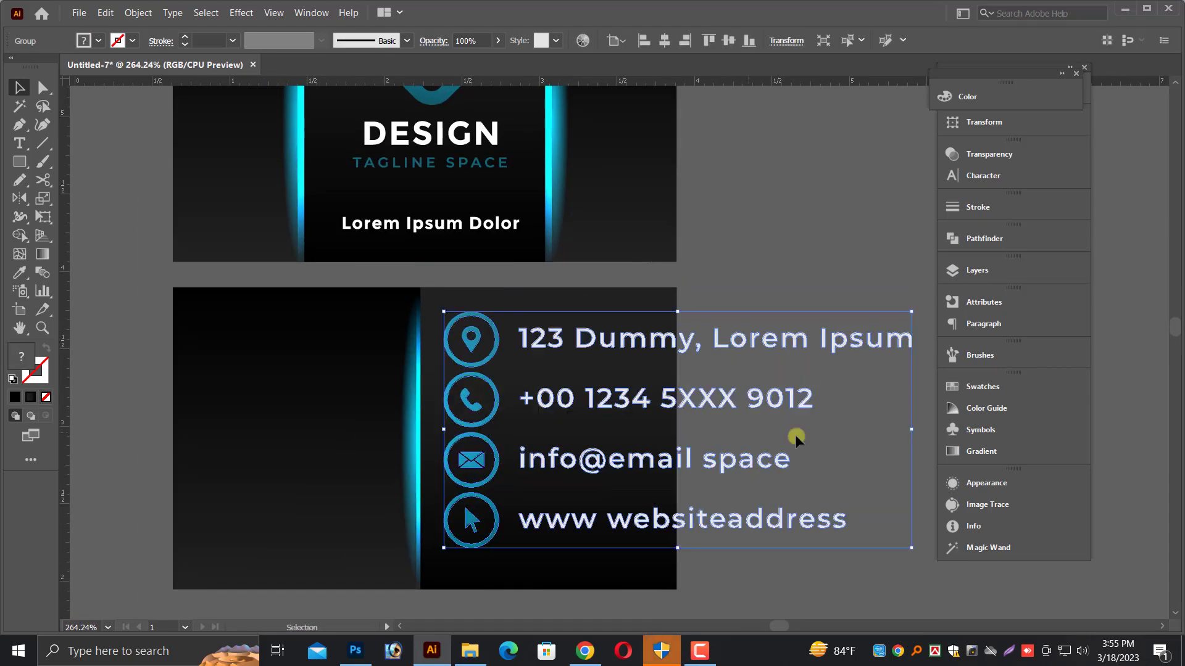
# Scale the contact details group down proportionally and position it inside the second card's right-hand rectangle.
pyautogui.moveTo(913, 430); pyautogui.dragTo(667, 425)
pyautogui.hotkey('ctrl', '+')
pyautogui.hotkey('ctrl', '+')
pyautogui.moveTo(469, 328); pyautogui.dragTo(461, 354)
pyautogui.click(847, 434)
# Scale down the "USB CARE" and "Project Manager" text group and place it on the second card's left half.
pyautogui.hotkey('ctrl', '-')
pyautogui.hotkey('ctrl', '-')
pyautogui.hotkey('ctrl', '-')
pyautogui.moveTo(186, 464); pyautogui.dragTo(532, 543)
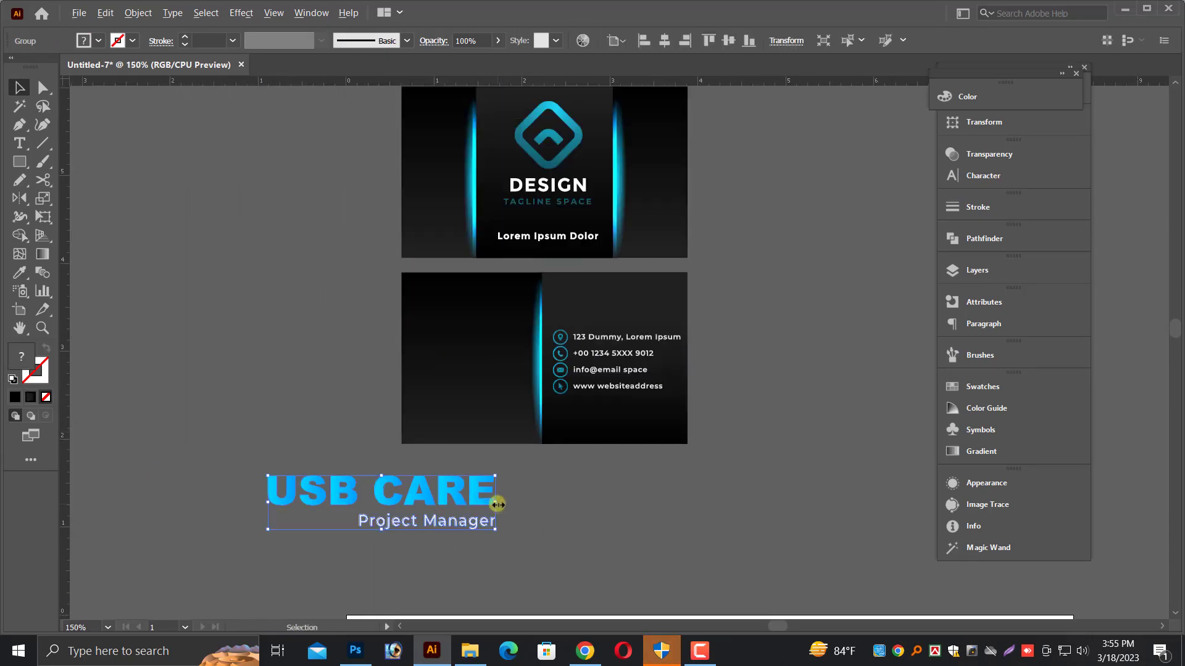
pyautogui.moveTo(496, 503); pyautogui.dragTo(424, 504)
pyautogui.moveTo(408, 496); pyautogui.dragTo(490, 356)
pyautogui.hotkey('ctrl', '+')
pyautogui.hotkey('ctrl', '+')
pyautogui.moveTo(700, 353); pyautogui.dragTo(730, 353)
pyautogui.moveTo(666, 343); pyautogui.dragTo(667, 343)
pyautogui.hotkey('ctrl', 'alt', '0')
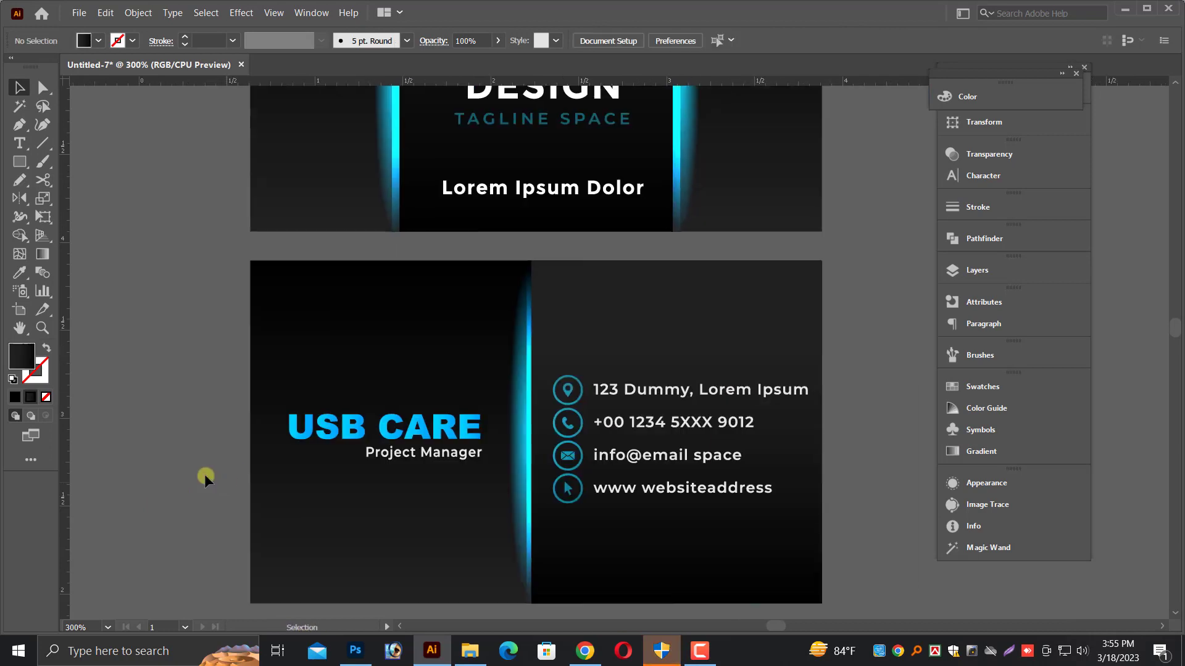